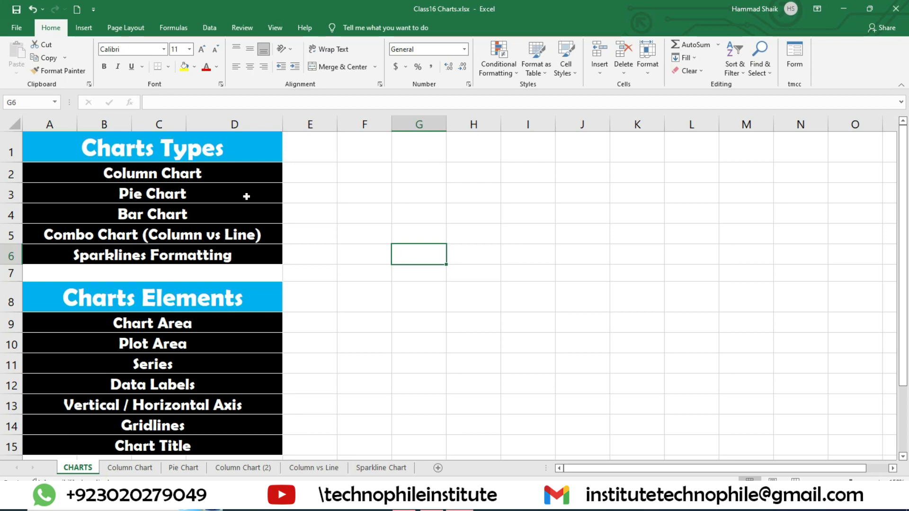
Review the chart types listed on the CHARTS sheet, from Column Chart through Sparklines Formatting
{"action": "left_click_drag", "start_coordinate": [208, 172], "coordinate": [239, 256]}
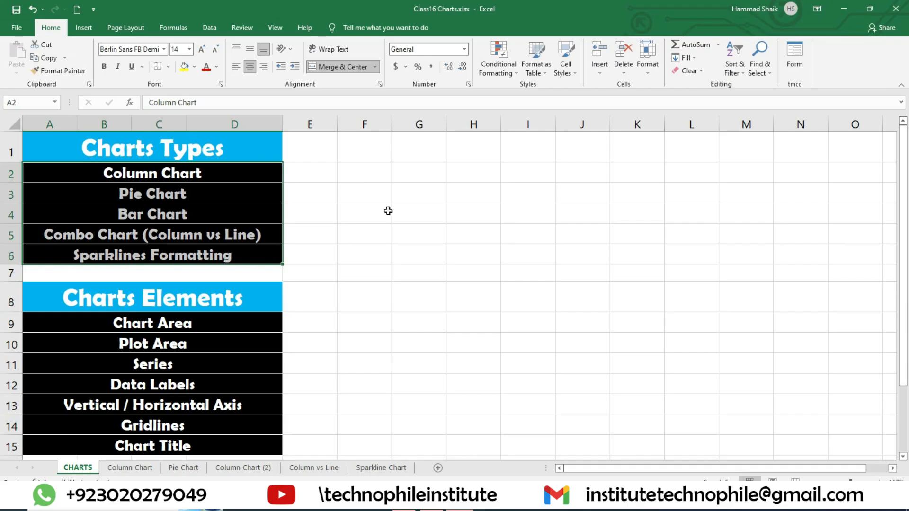
{"action": "left_click", "coordinate": [388, 211]}
{"action": "left_click", "coordinate": [152, 176]}
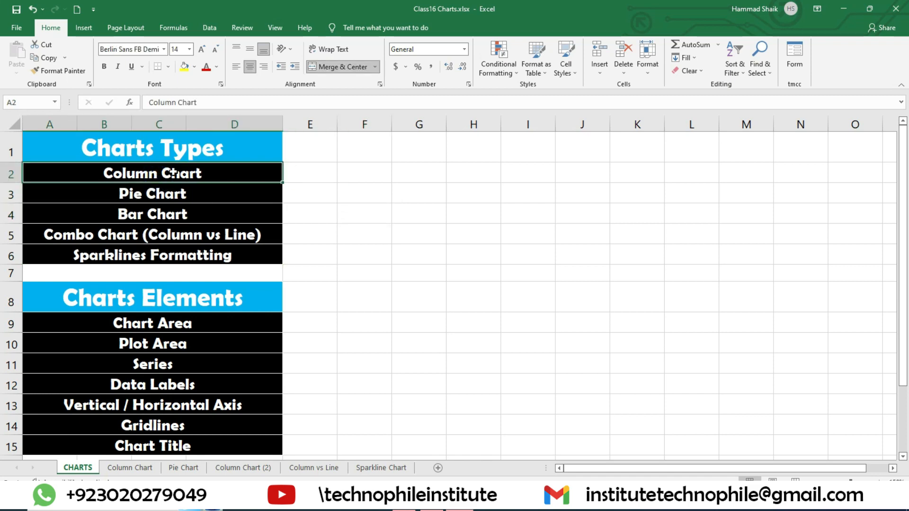
{"action": "left_click", "coordinate": [169, 192]}
{"action": "left_click", "coordinate": [169, 213]}
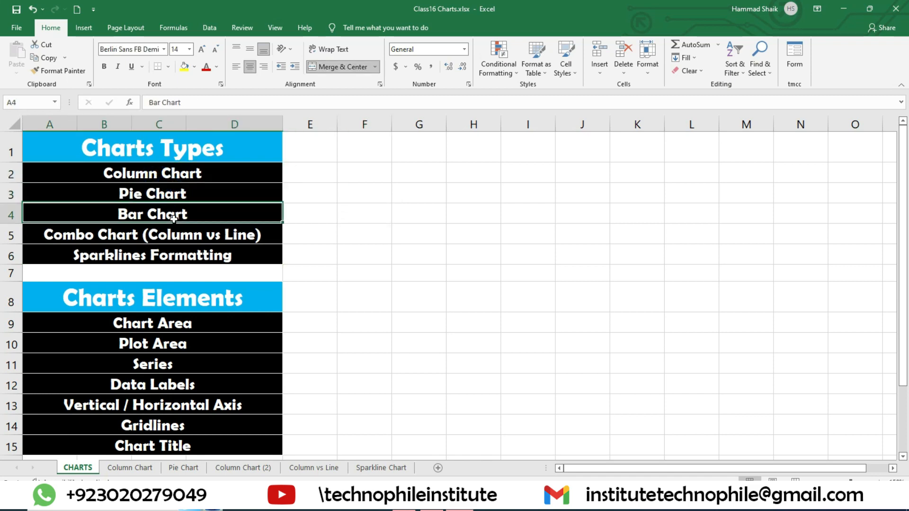
{"action": "left_click", "coordinate": [123, 246]}
{"action": "left_click", "coordinate": [125, 238]}
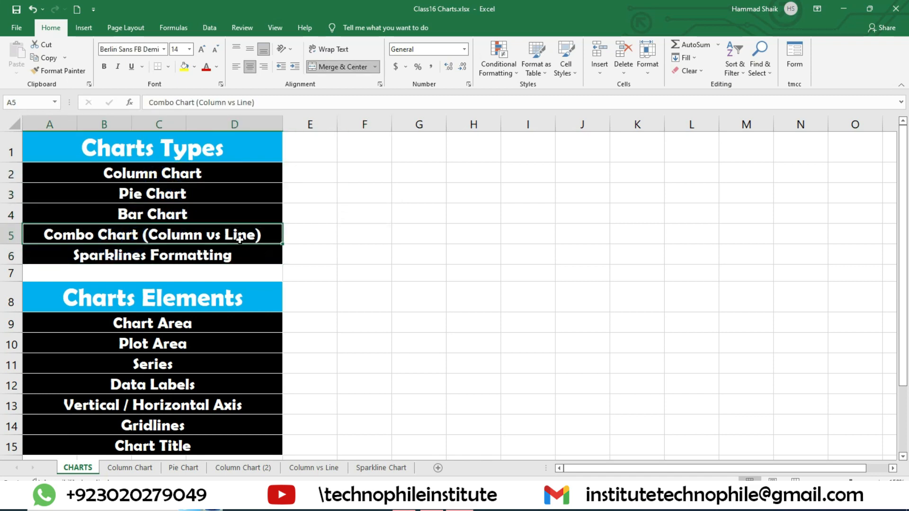
{"action": "left_click", "coordinate": [173, 258]}
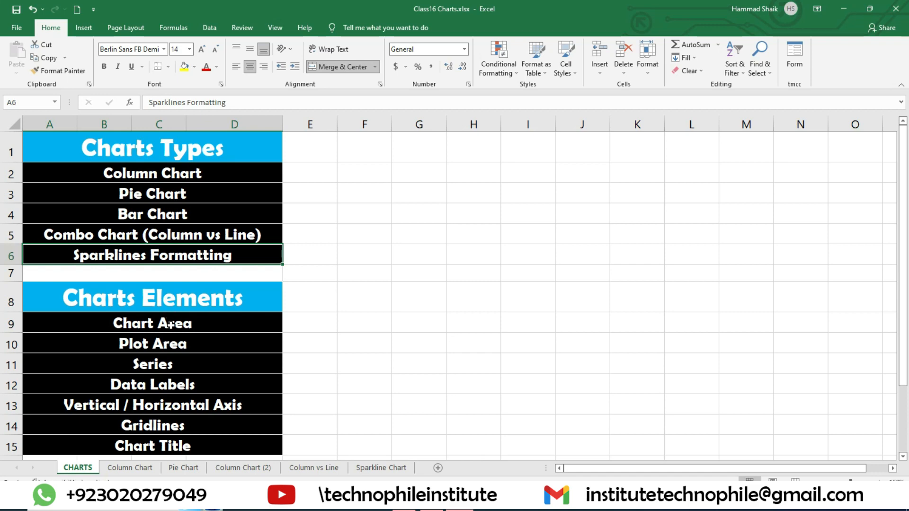
Review the list of chart elements on the CHARTS sheet, from Chart Area through Chart Title
{"action": "left_click_drag", "start_coordinate": [171, 325], "coordinate": [173, 342]}
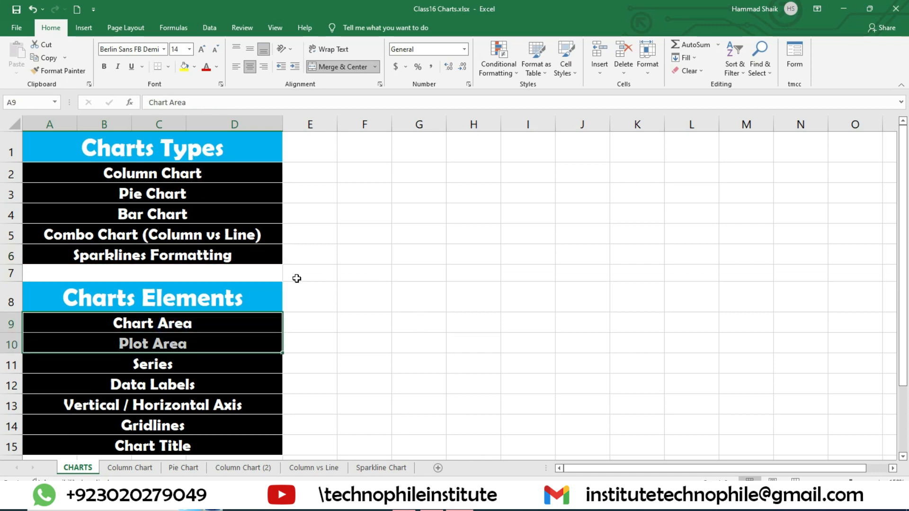
{"action": "scroll", "coordinate": [289, 287], "scroll_direction": "down", "scroll_amount": 3}
{"action": "scroll", "coordinate": [288, 290], "scroll_direction": "up", "scroll_amount": 3}
{"action": "left_click", "coordinate": [199, 321]}
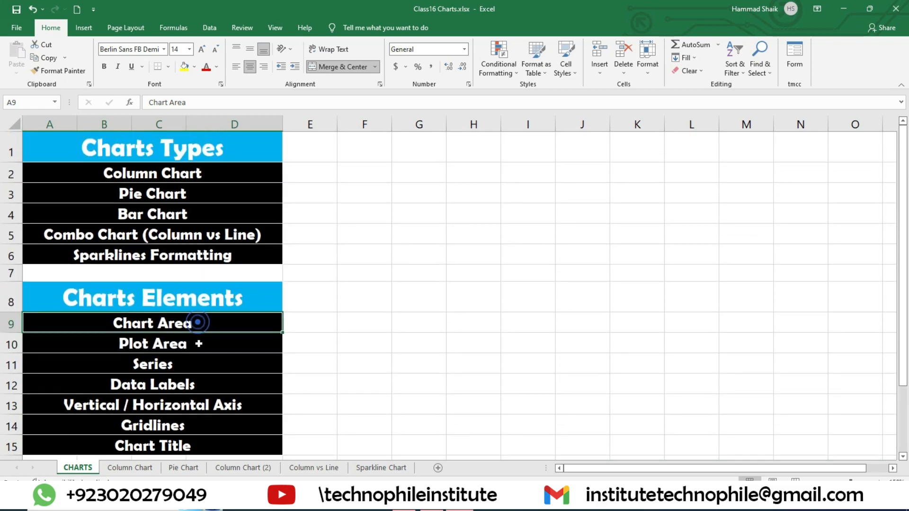
{"action": "left_click", "coordinate": [199, 345]}
{"action": "left_click", "coordinate": [199, 376]}
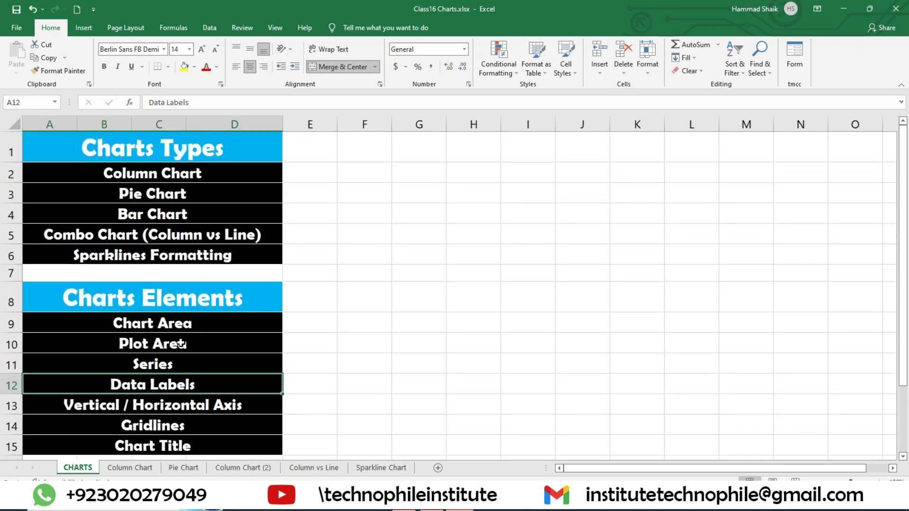
{"action": "left_click_drag", "start_coordinate": [190, 324], "coordinate": [198, 445]}
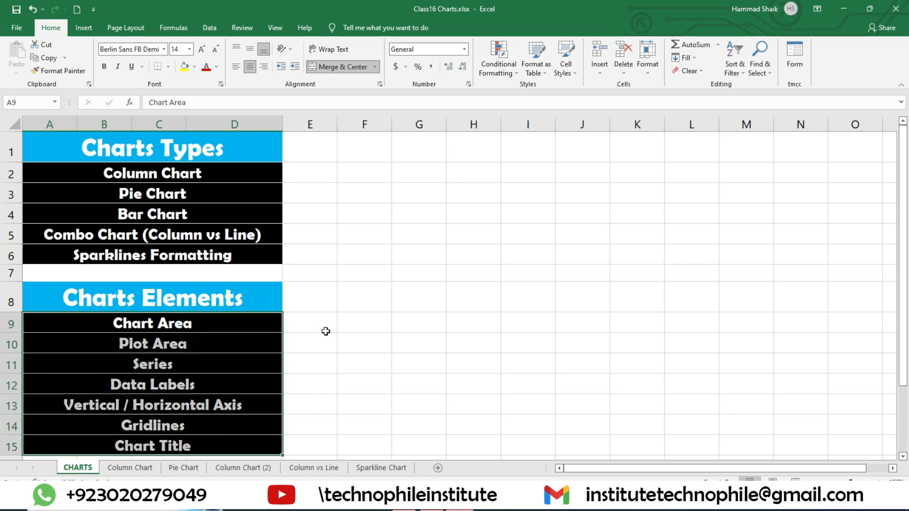
Open the Column Chart sheet and enlarge the view of the Amazon sales table
{"action": "left_click", "coordinate": [212, 179]}
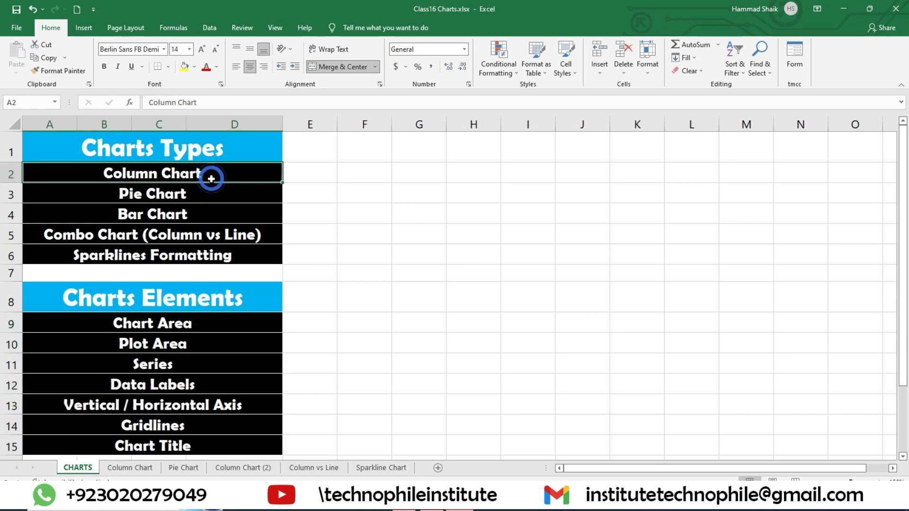
{"action": "left_click", "coordinate": [149, 471]}
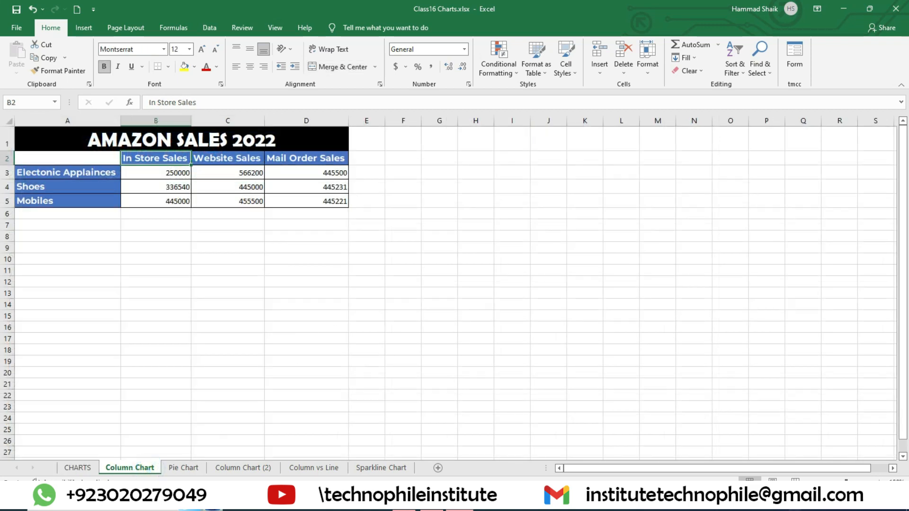
{"action": "left_click", "coordinate": [879, 482]}
{"action": "left_click", "coordinate": [879, 482]}
{"action": "left_click", "coordinate": [879, 482]}
{"action": "left_click", "coordinate": [879, 481]}
{"action": "left_click", "coordinate": [879, 482]}
{"action": "left_click", "coordinate": [879, 482]}
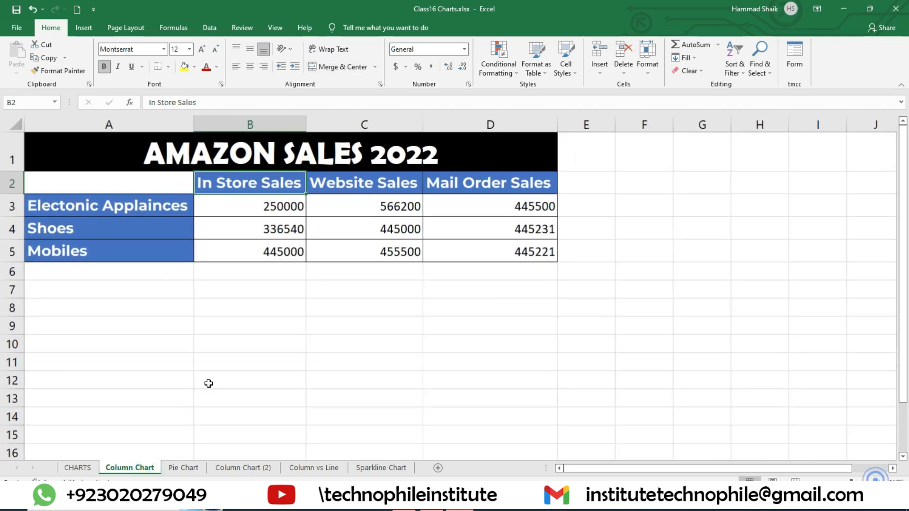
Examine the Amazon Sales 2022 table's title, product rows and sales figures, marking the chart source range A2:D5
{"action": "left_click", "coordinate": [344, 149]}
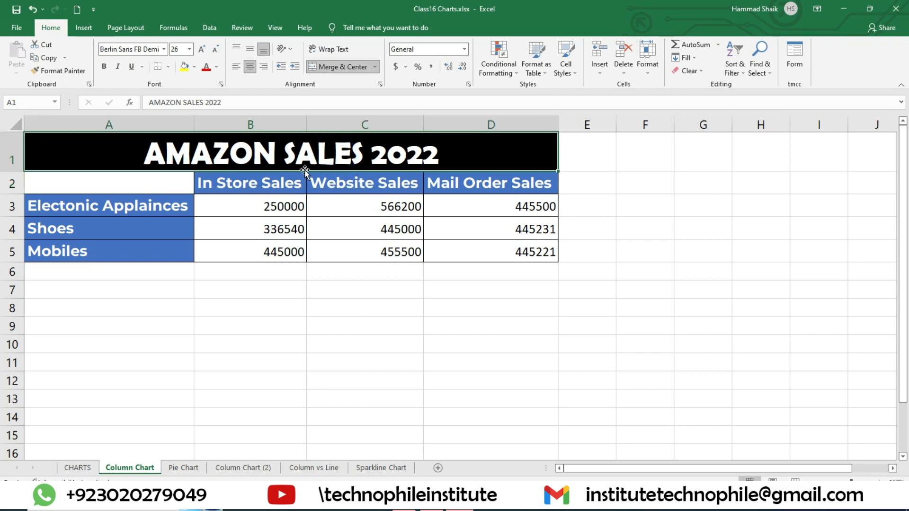
{"action": "left_click_drag", "start_coordinate": [173, 205], "coordinate": [173, 247]}
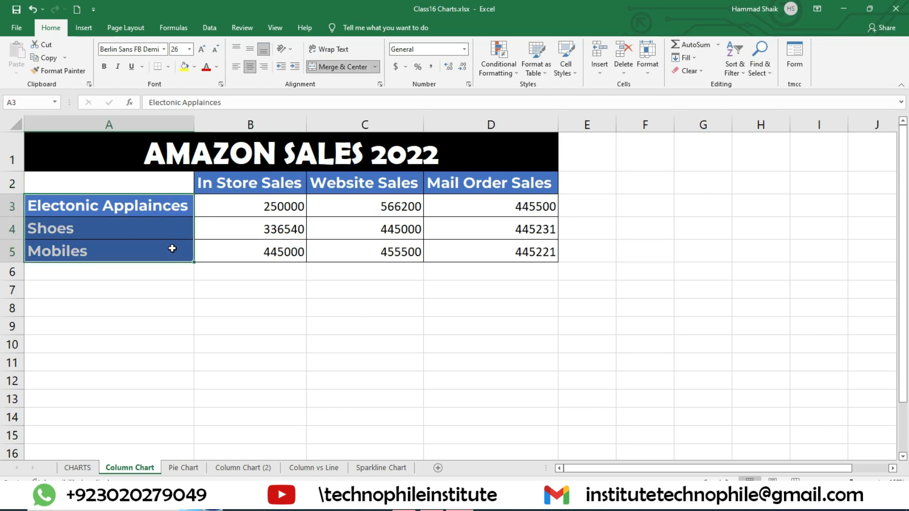
{"action": "left_click_drag", "start_coordinate": [238, 206], "coordinate": [494, 201]}
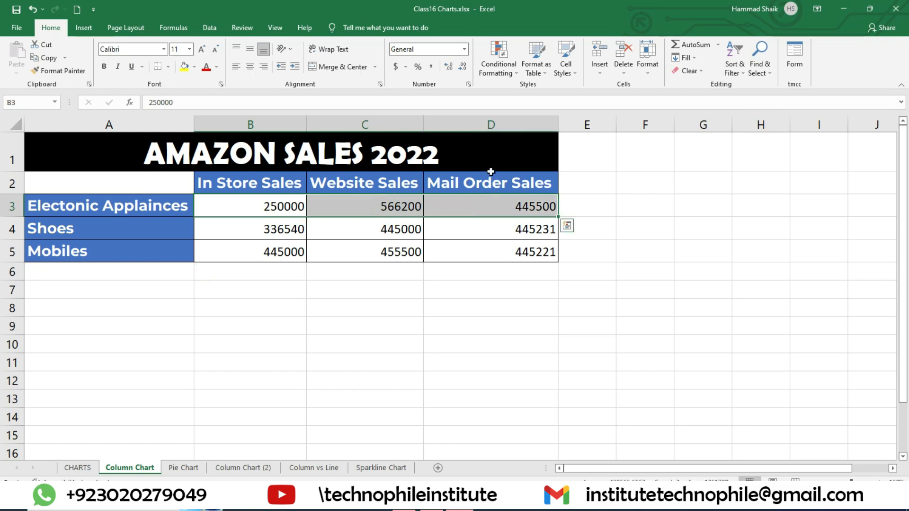
{"action": "left_click", "coordinate": [656, 247]}
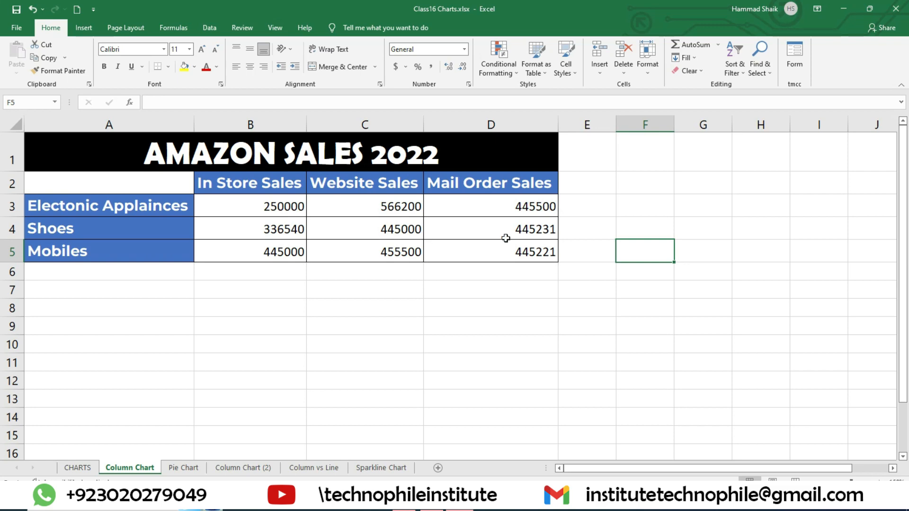
{"action": "left_click_drag", "start_coordinate": [90, 187], "coordinate": [497, 258]}
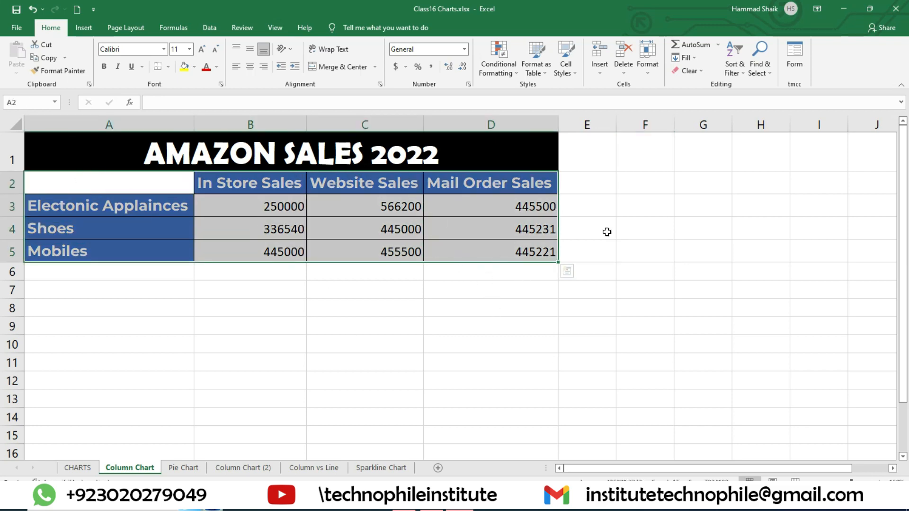
{"action": "left_click", "coordinate": [457, 298]}
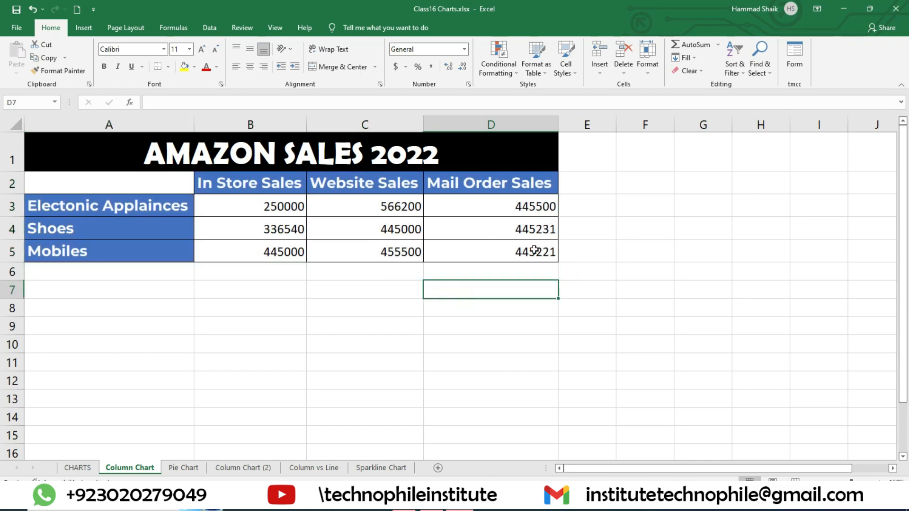
{"action": "left_click_drag", "start_coordinate": [537, 252], "coordinate": [100, 187]}
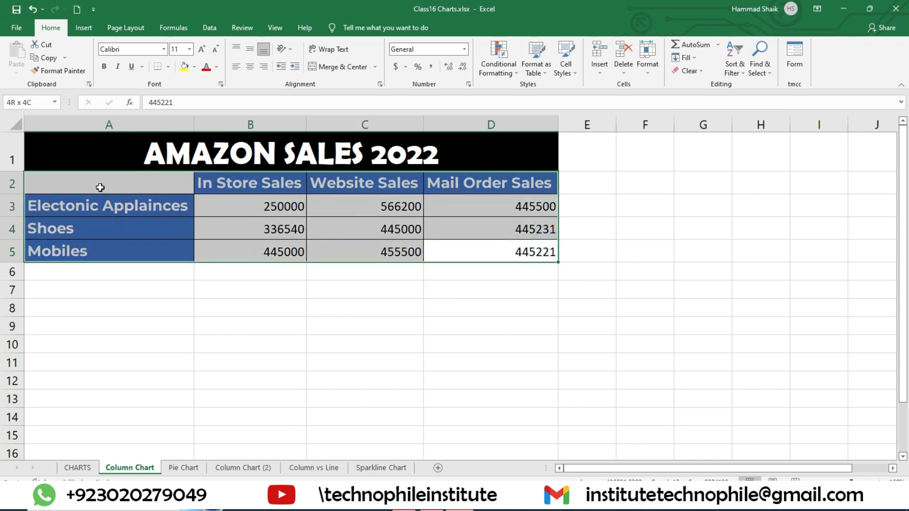
{"action": "left_click", "coordinate": [483, 296]}
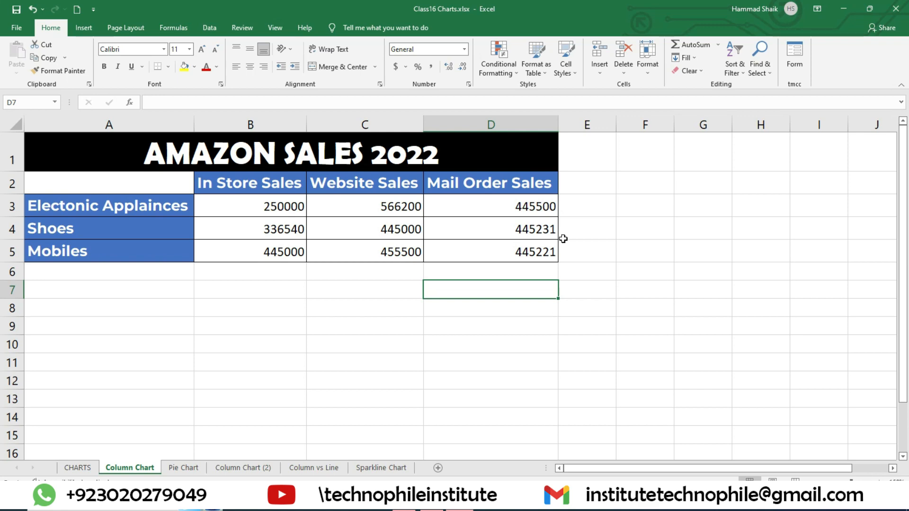
{"action": "left_click_drag", "start_coordinate": [523, 261], "coordinate": [229, 205]}
{"action": "left_click_drag", "start_coordinate": [143, 187], "coordinate": [515, 254]}
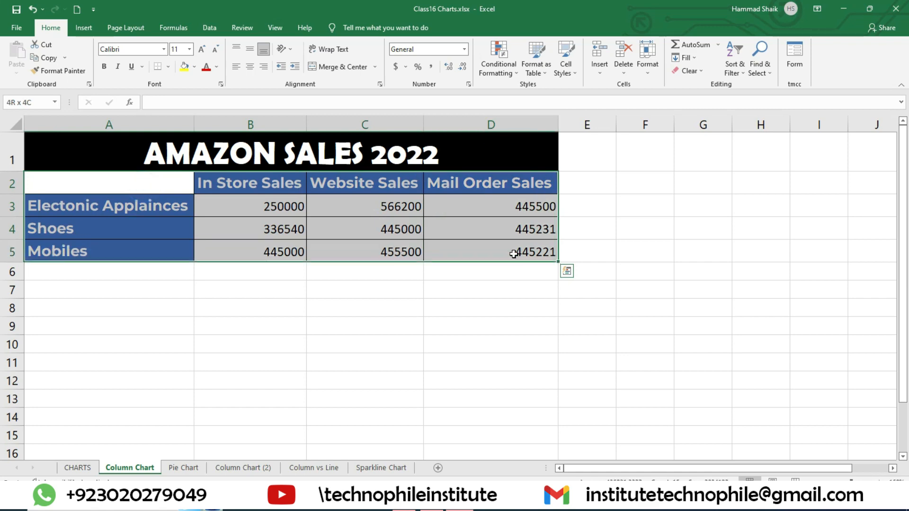
{"action": "left_click", "coordinate": [198, 136]}
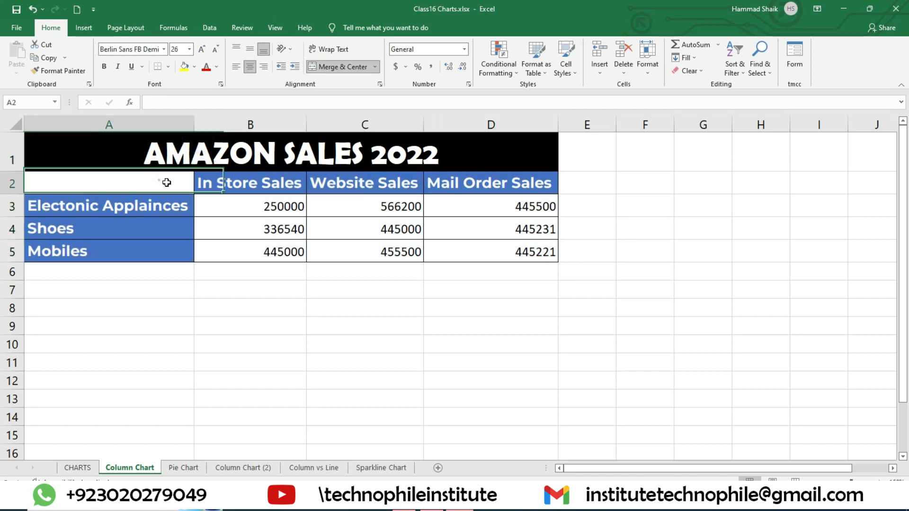
{"action": "left_click_drag", "start_coordinate": [197, 179], "coordinate": [488, 242]}
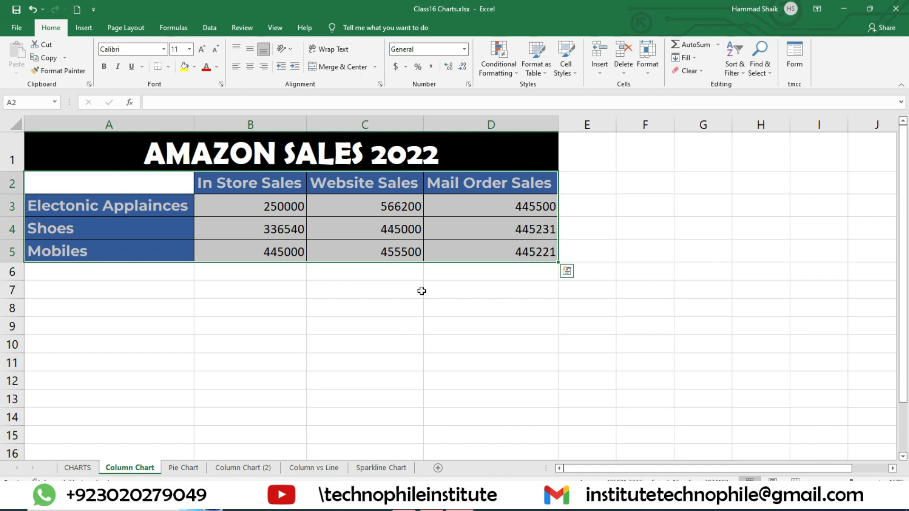
{"action": "key", "text": "alt"}
{"action": "left_click", "coordinate": [377, 312]}
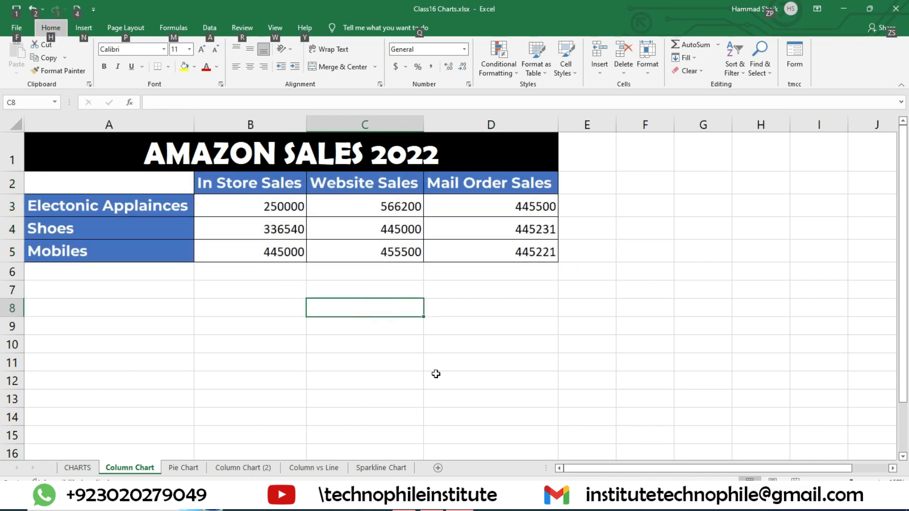
{"action": "key", "text": "a"}
{"action": "key", "text": "l"}
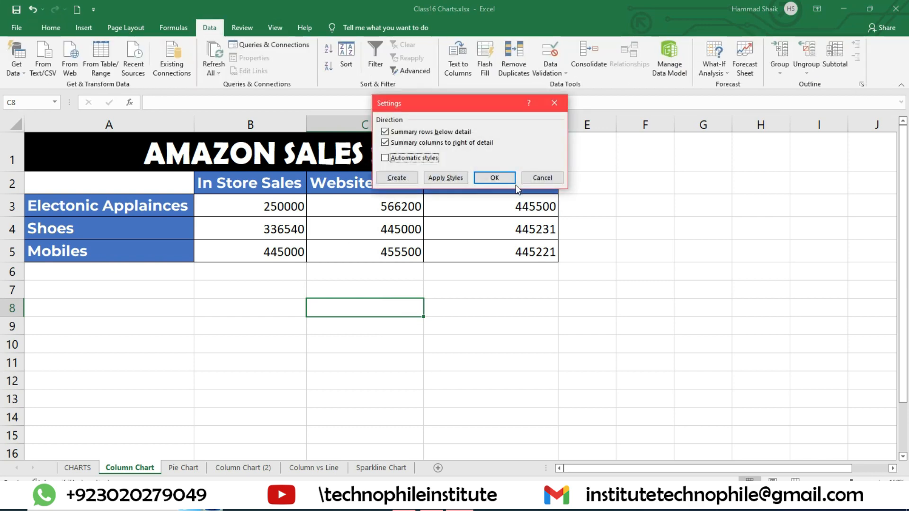
{"action": "left_click", "coordinate": [525, 179]}
Enter the note ALT+F1 in cell C8 below the sales table
{"action": "left_click", "coordinate": [374, 306]}
{"action": "type", "text": "A"}
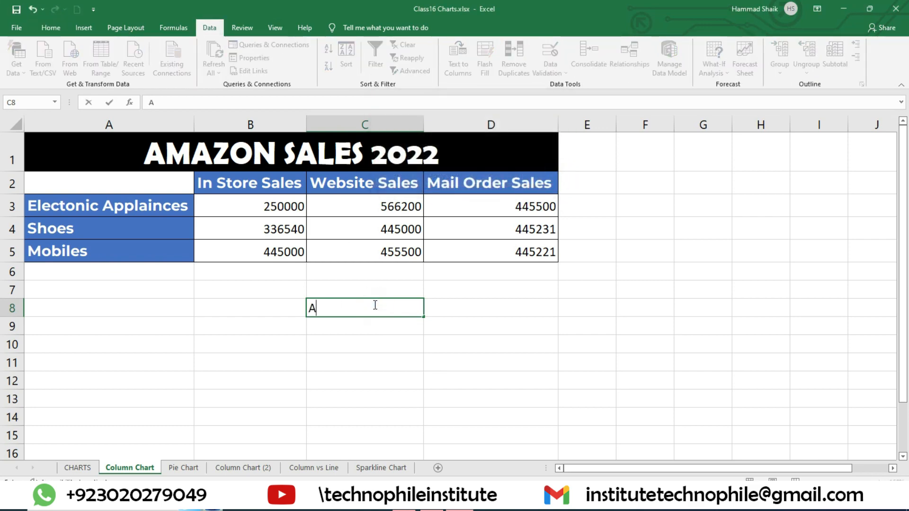
{"action": "type", "text": "LT+F1"}
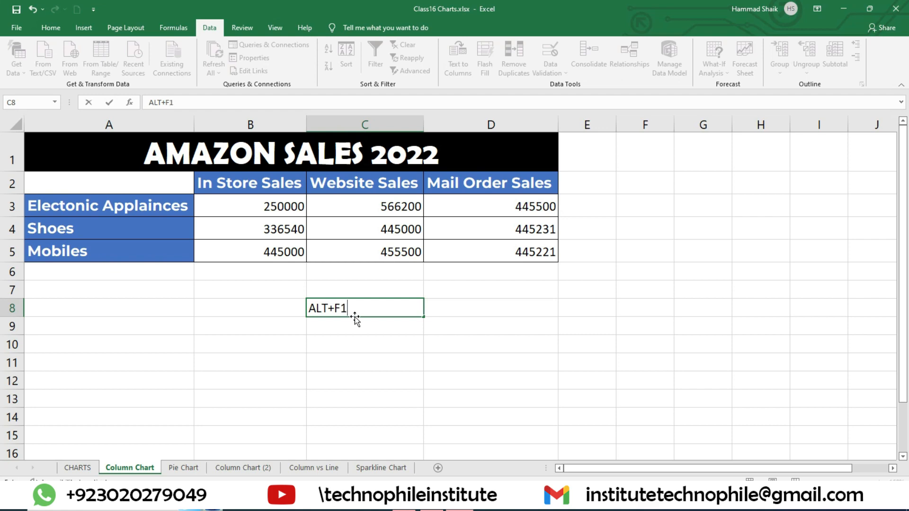
{"action": "key", "text": "Return"}
{"action": "left_click", "coordinate": [537, 253]}
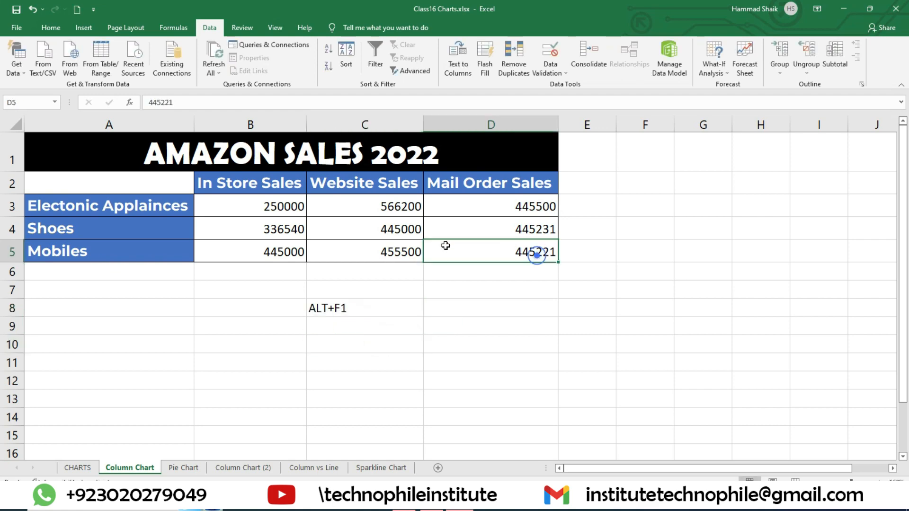
{"action": "left_click_drag", "start_coordinate": [118, 183], "coordinate": [521, 253]}
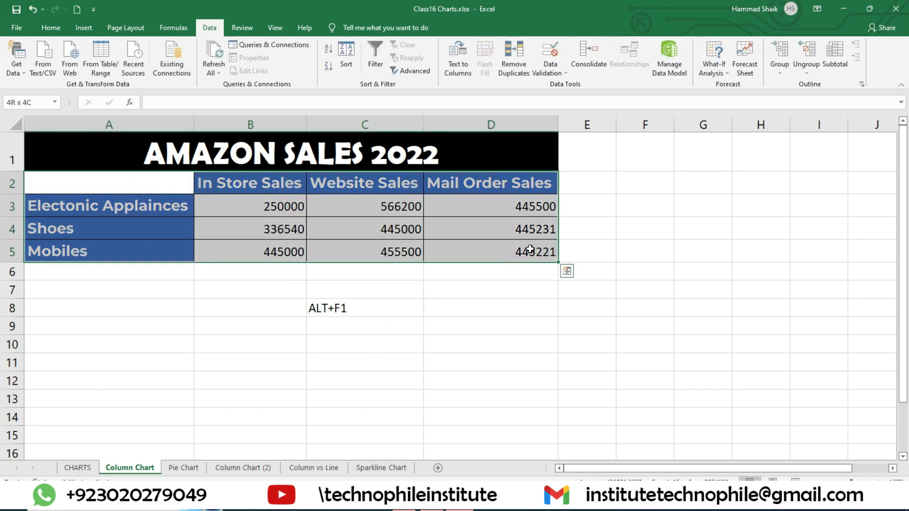
{"action": "left_click", "coordinate": [401, 298]}
Format the ALT+F1 note in cell C8 as bold text at font size 20
{"action": "left_click", "coordinate": [50, 28]}
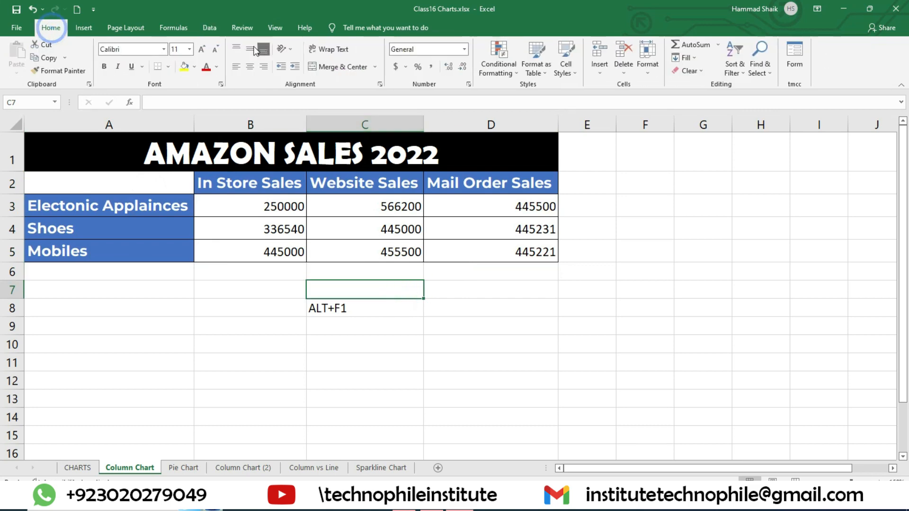
{"action": "left_click", "coordinate": [196, 49]}
{"action": "left_click", "coordinate": [359, 320]}
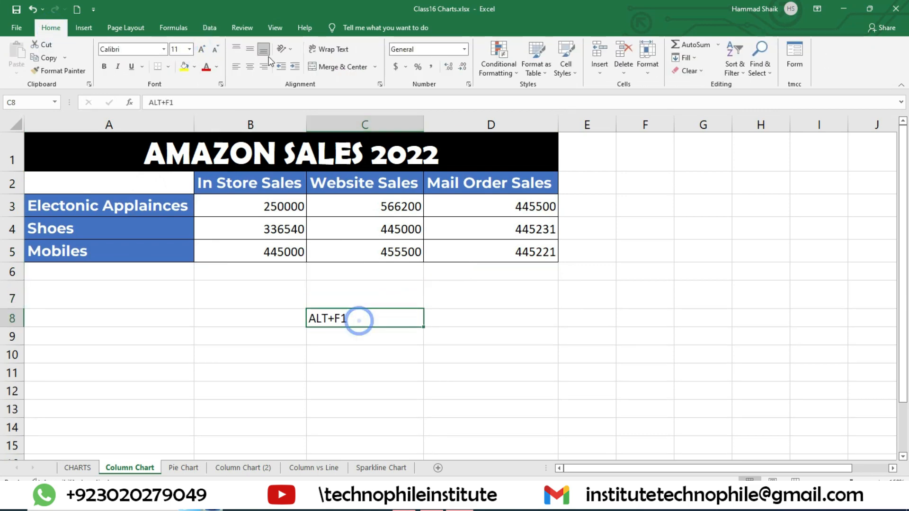
{"action": "left_click", "coordinate": [202, 50]}
{"action": "left_click", "coordinate": [203, 49]}
{"action": "left_click", "coordinate": [203, 49]}
{"action": "left_click", "coordinate": [203, 50]}
{"action": "left_click", "coordinate": [203, 49]}
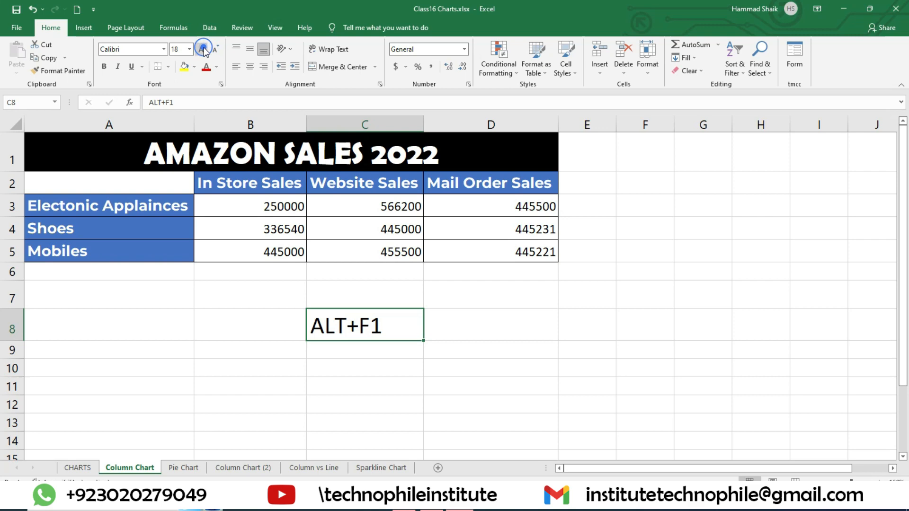
{"action": "left_click", "coordinate": [103, 66]}
{"action": "left_click", "coordinate": [419, 343]}
Insert a default column chart from the sales data in A2:D5 and move it slightly to the right
{"action": "left_click_drag", "start_coordinate": [106, 180], "coordinate": [520, 255]}
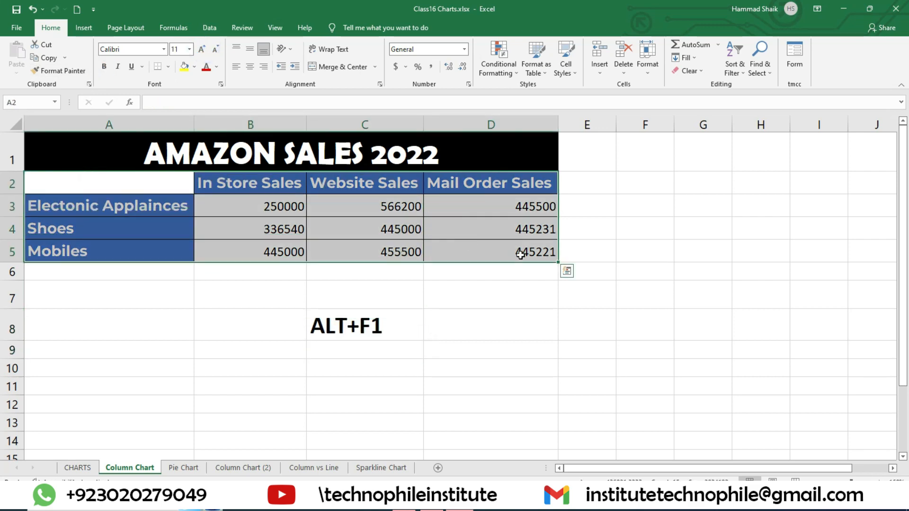
{"action": "key", "text": "alt+F1"}
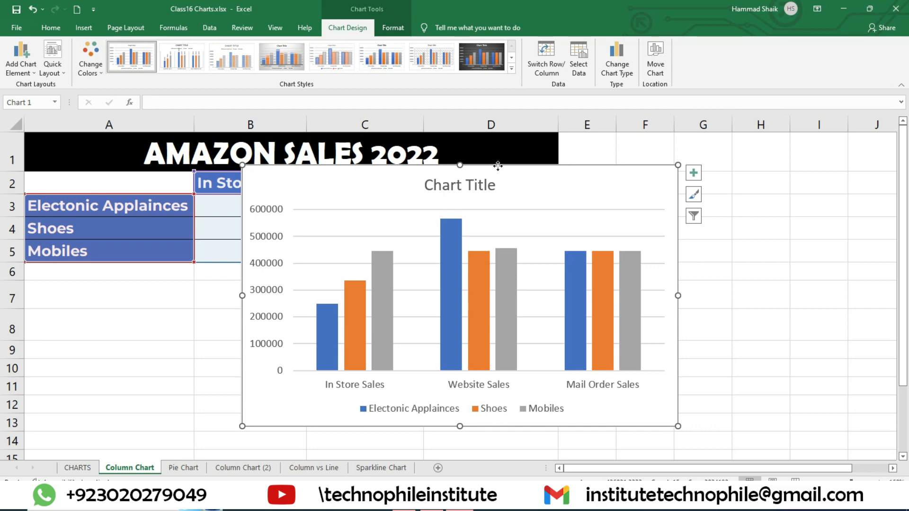
{"action": "left_click_drag", "start_coordinate": [498, 166], "coordinate": [549, 166]}
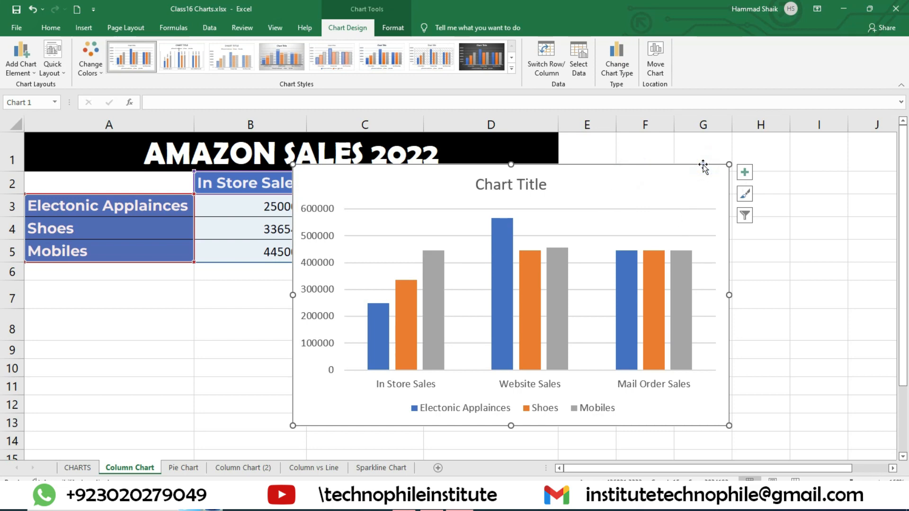
Delete the default column chart from the sheet and mark the sales table range A2:D5
{"action": "key", "text": "Delete"}
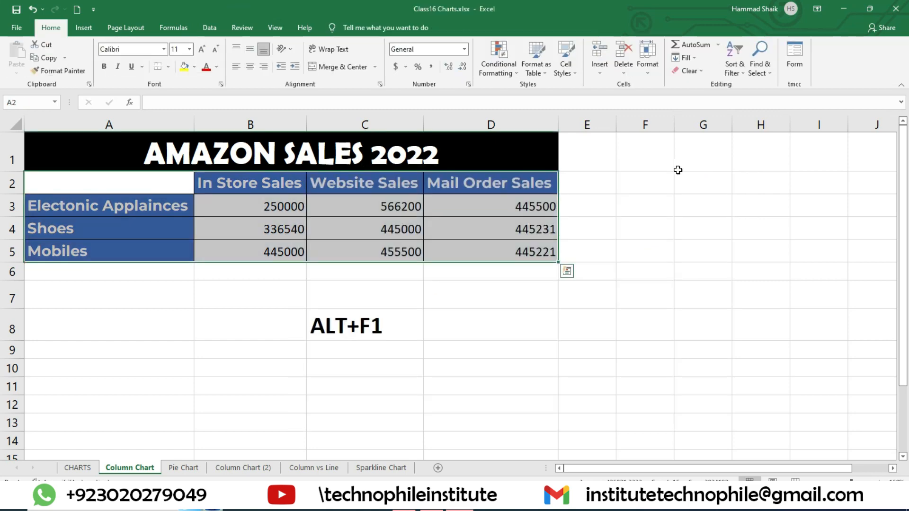
{"action": "left_click", "coordinate": [511, 271]}
{"action": "left_click_drag", "start_coordinate": [130, 190], "coordinate": [487, 255]}
{"action": "left_click", "coordinate": [493, 346]}
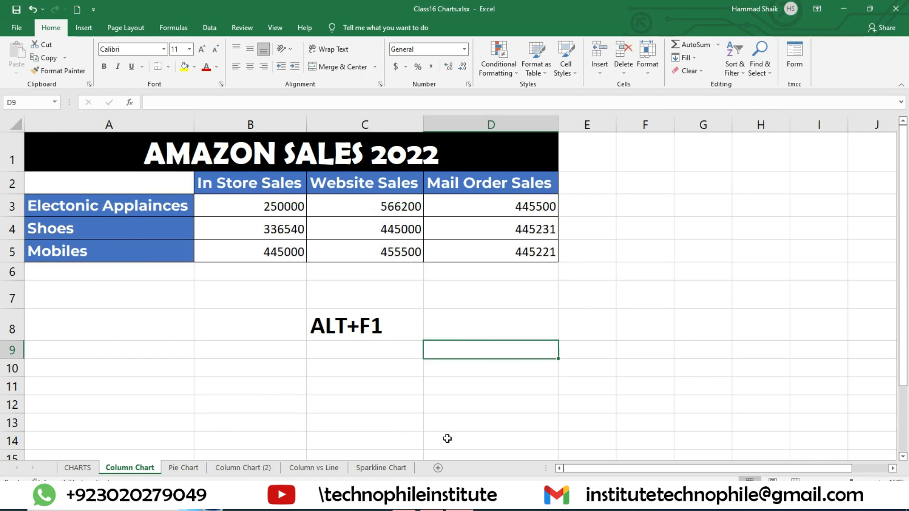
{"action": "left_click_drag", "start_coordinate": [146, 180], "coordinate": [493, 267]}
{"action": "left_click", "coordinate": [532, 396]}
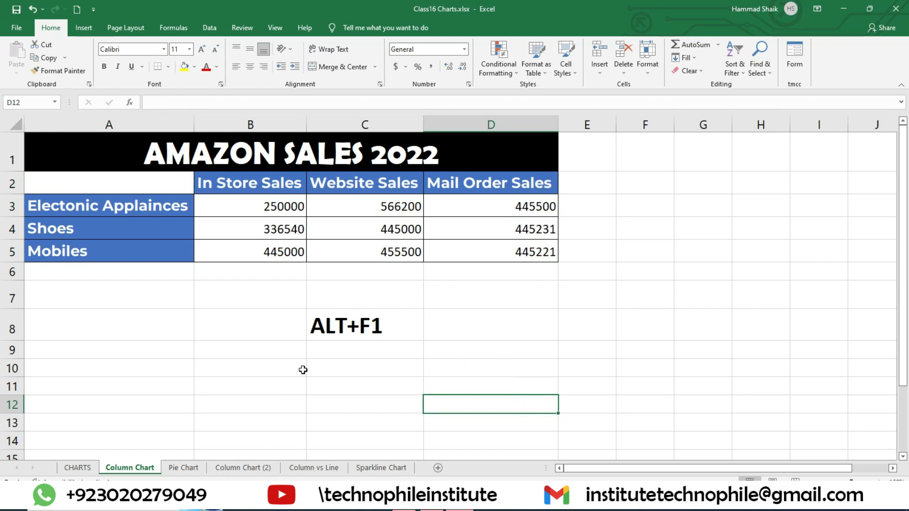
{"action": "left_click_drag", "start_coordinate": [104, 179], "coordinate": [503, 250]}
Enter the note F11 in cell D8 and format it as bold text at font size 20
{"action": "left_click", "coordinate": [516, 325]}
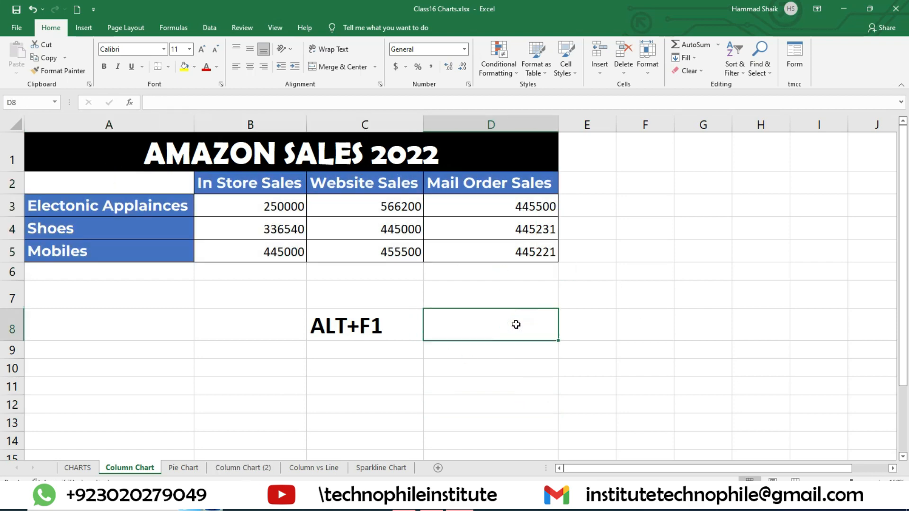
{"action": "type", "text": "F11"}
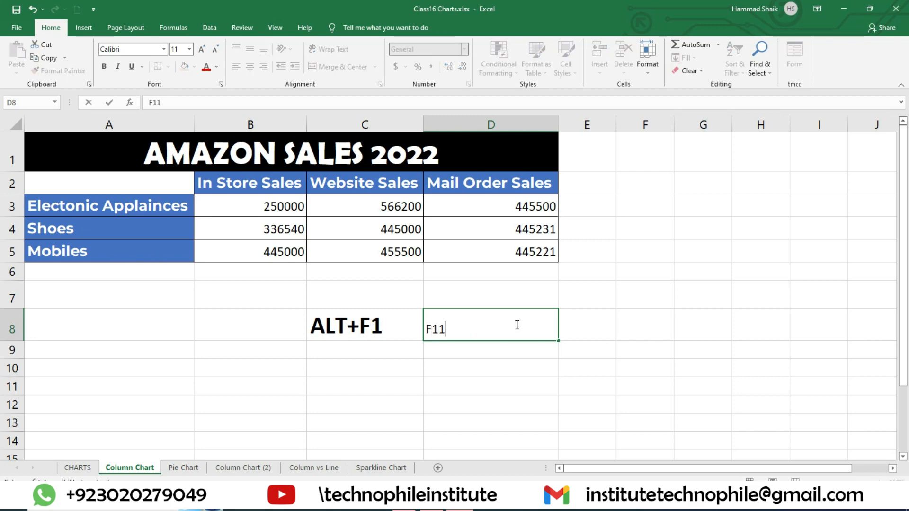
{"action": "key", "text": "Return"}
{"action": "left_click", "coordinate": [511, 323]}
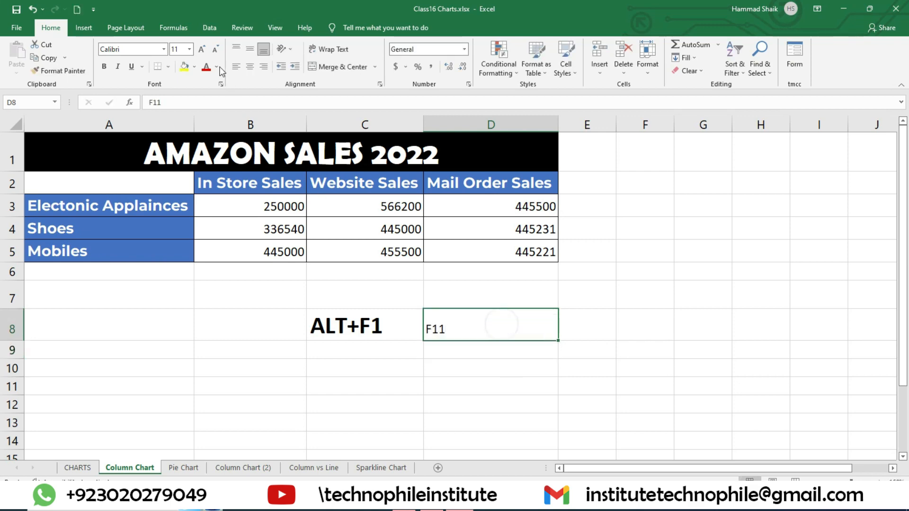
{"action": "left_click", "coordinate": [104, 66]}
{"action": "left_click", "coordinate": [202, 48]}
{"action": "left_click", "coordinate": [201, 49]}
{"action": "left_click", "coordinate": [201, 49]}
{"action": "left_click", "coordinate": [202, 49]}
{"action": "left_click", "coordinate": [202, 49]}
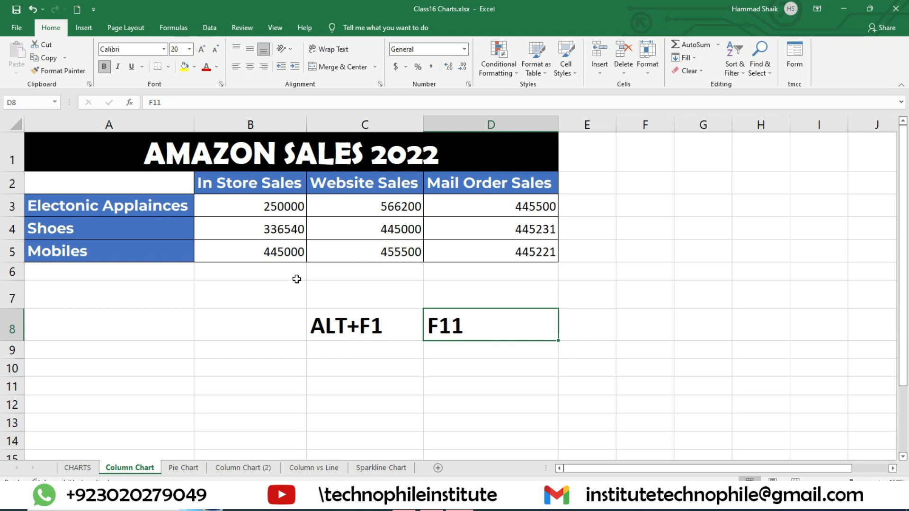
Create a column chart of A2:D5 on its own chart sheet, and delete that sheet
{"action": "left_click_drag", "start_coordinate": [144, 186], "coordinate": [465, 250]}
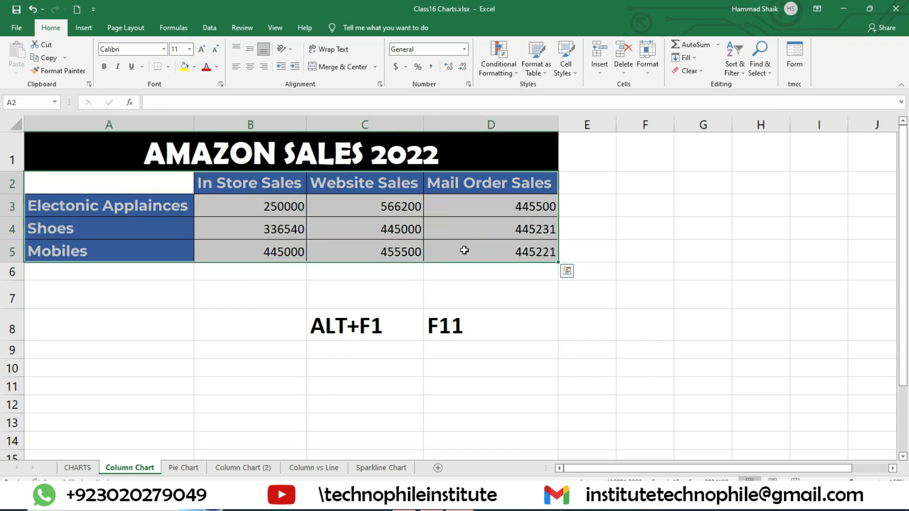
{"action": "key", "text": "F11"}
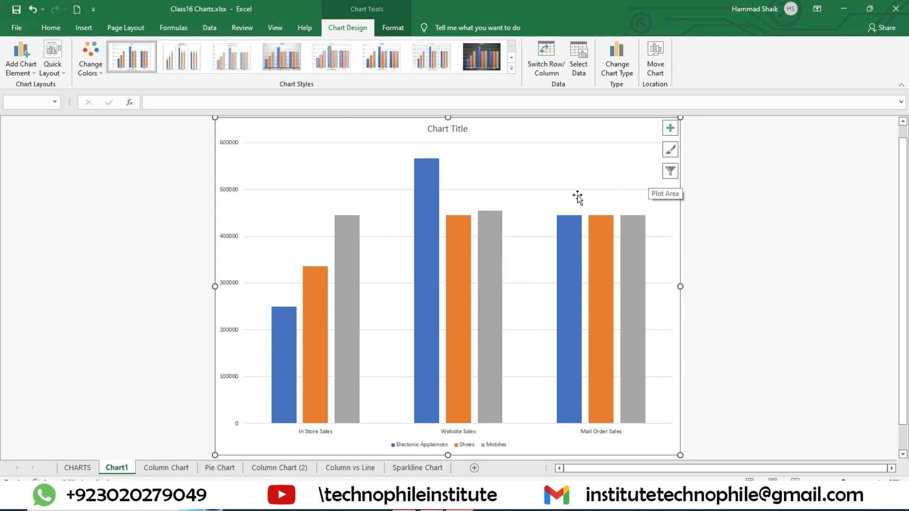
{"action": "right_click", "coordinate": [123, 471]}
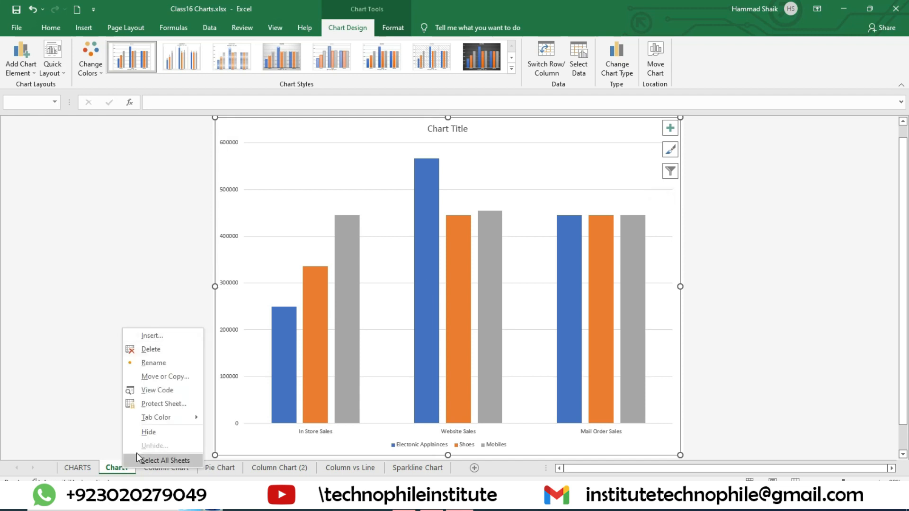
{"action": "left_click", "coordinate": [151, 351]}
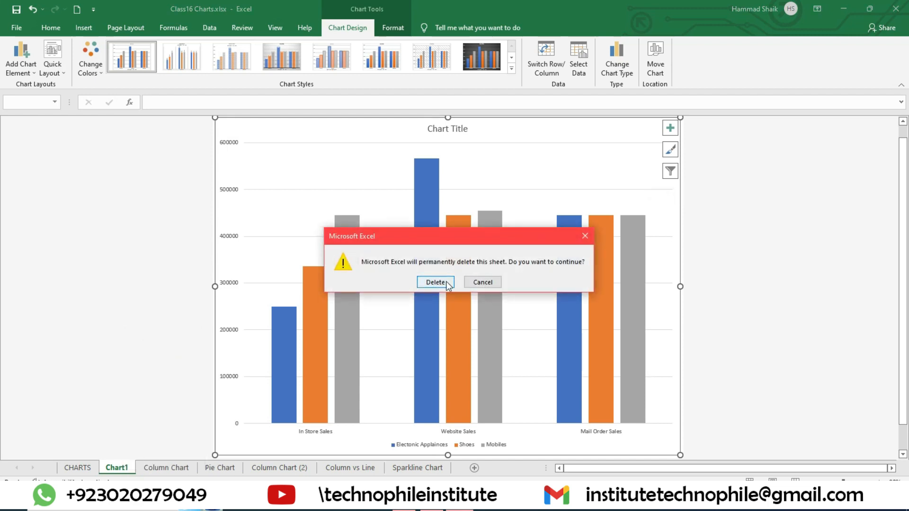
{"action": "left_click", "coordinate": [447, 282]}
{"action": "left_click", "coordinate": [266, 273]}
Insert a 2-D Clustered Column chart from A2:D5 and place it over the table, spanning about columns B to E
{"action": "left_click_drag", "start_coordinate": [153, 190], "coordinate": [524, 254]}
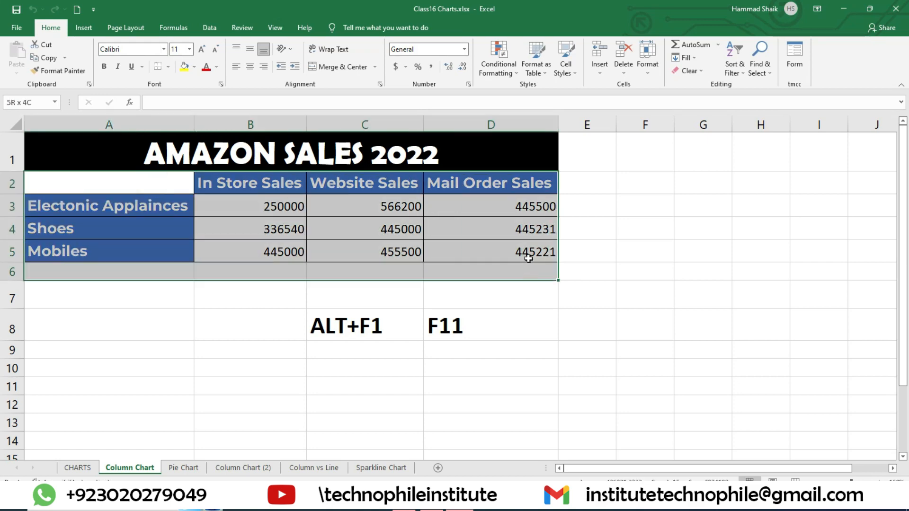
{"action": "left_click", "coordinate": [84, 27]}
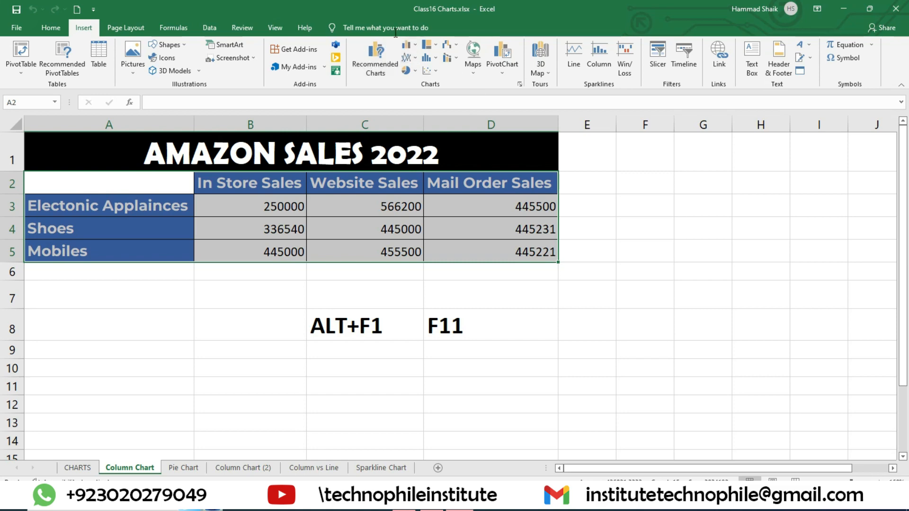
{"action": "left_click", "coordinate": [409, 46]}
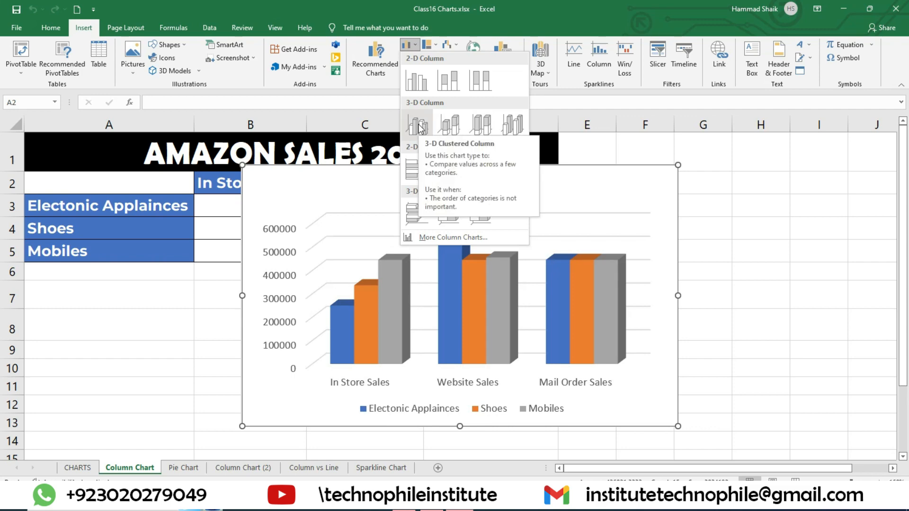
{"action": "left_click", "coordinate": [418, 86]}
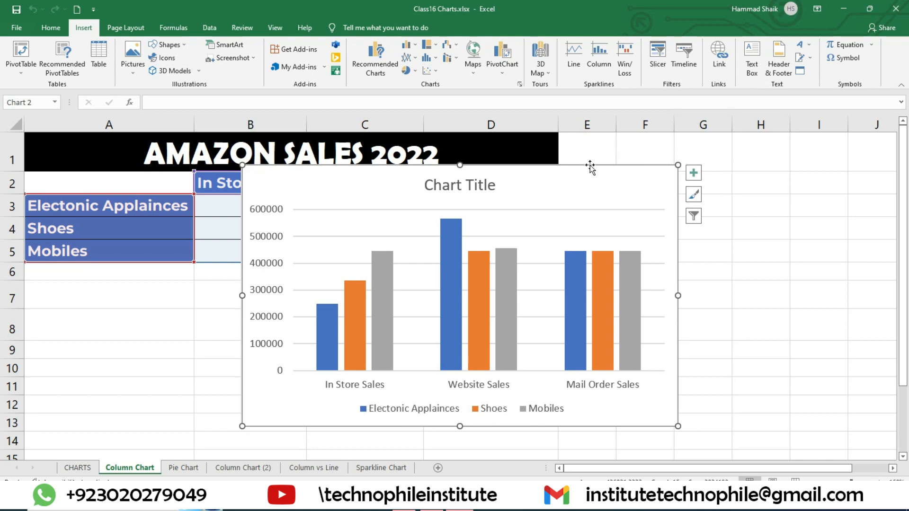
{"action": "left_click_drag", "start_coordinate": [591, 167], "coordinate": [754, 175]}
{"action": "mouse_move", "coordinate": [559, 179]}
{"action": "left_mouse_down"}
{"action": "mouse_move", "coordinate": [378, 183]}
{"action": "mouse_move", "coordinate": [295, 165]}
{"action": "left_mouse_up"}
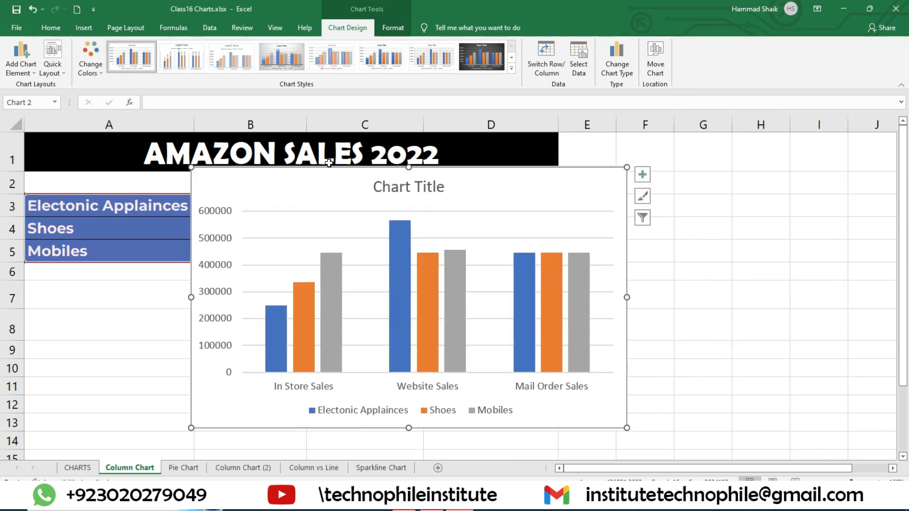
Review the Charts Elements list on the CHARTS sheet and examine the column chart's plot area, series, category axis and chart area
{"action": "left_click", "coordinate": [77, 468]}
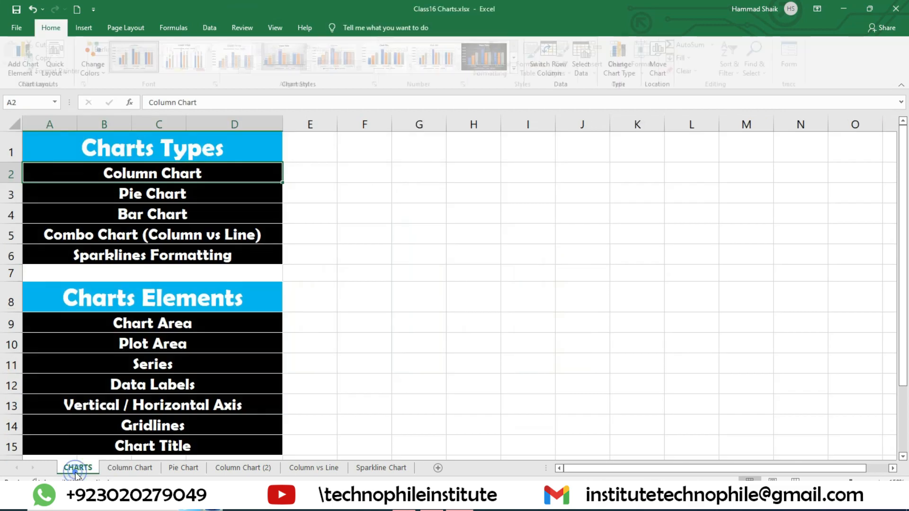
{"action": "left_click", "coordinate": [153, 328]}
{"action": "left_click", "coordinate": [129, 467]}
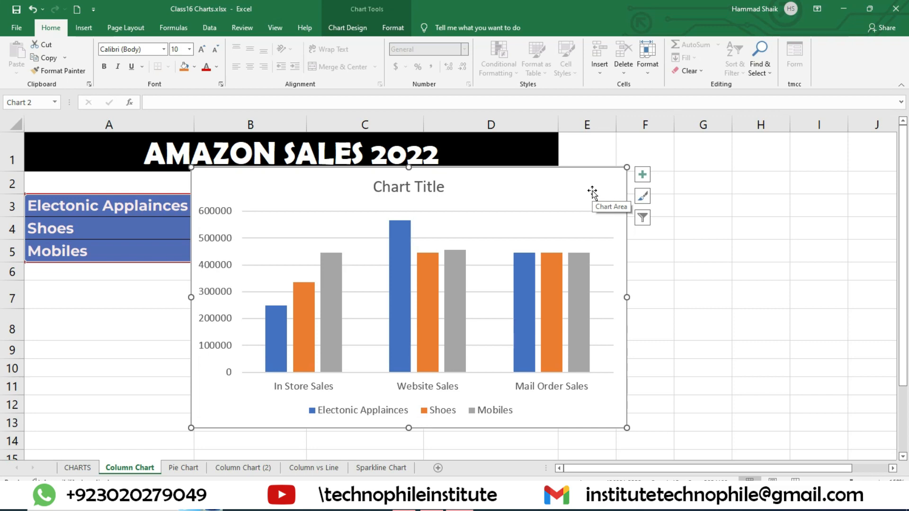
{"action": "left_click", "coordinate": [511, 227]}
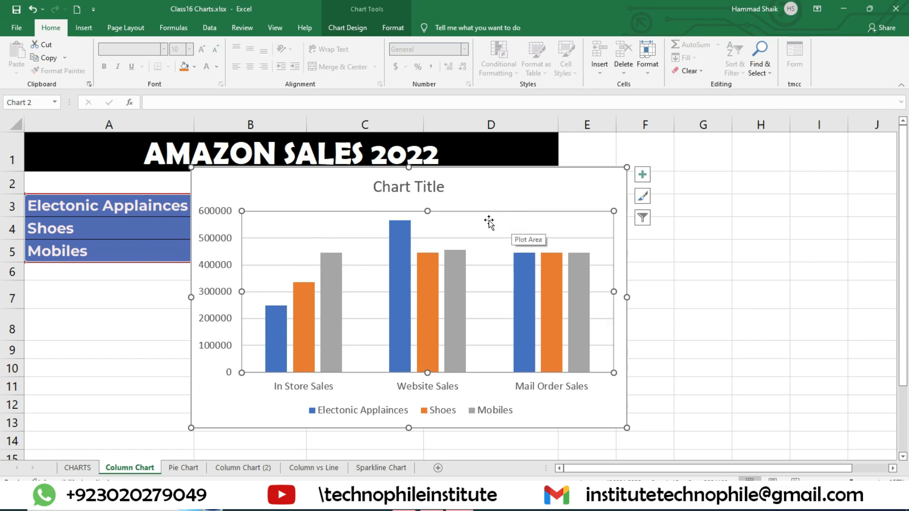
{"action": "mouse_move", "coordinate": [461, 269]}
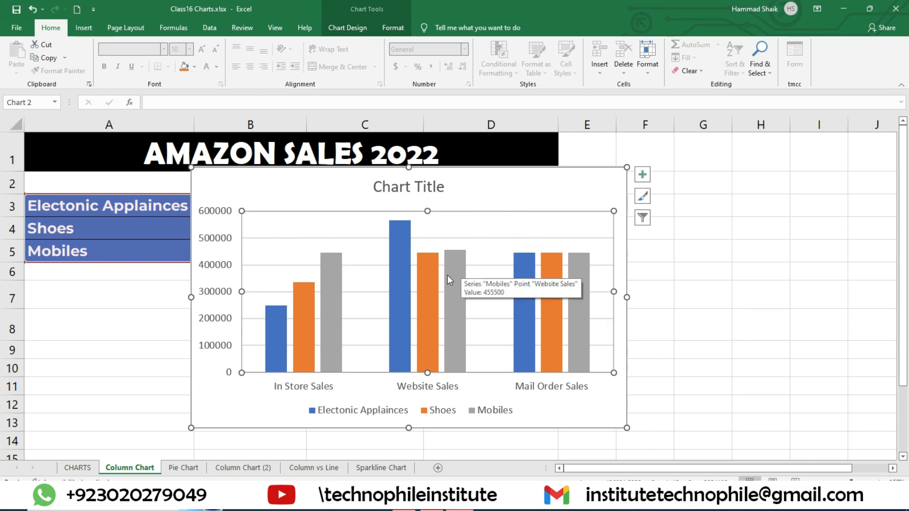
{"action": "mouse_move", "coordinate": [397, 287]}
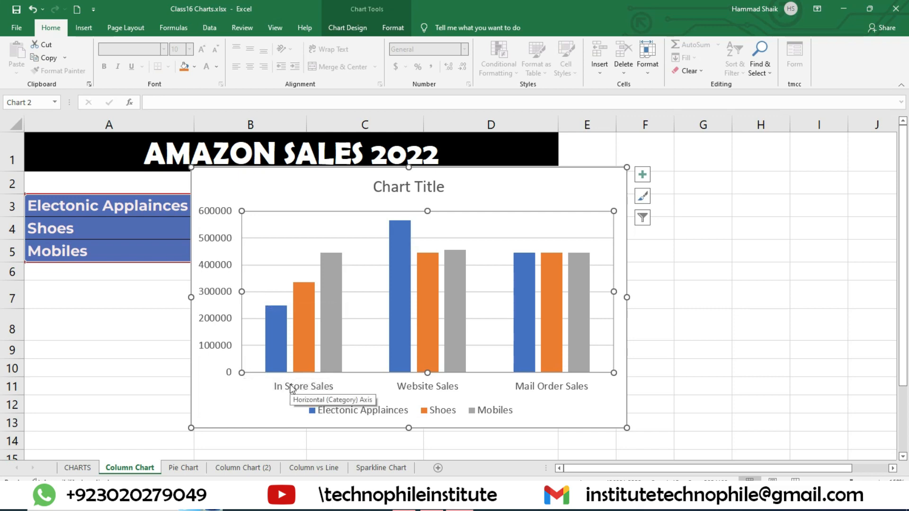
{"action": "left_click", "coordinate": [383, 169]}
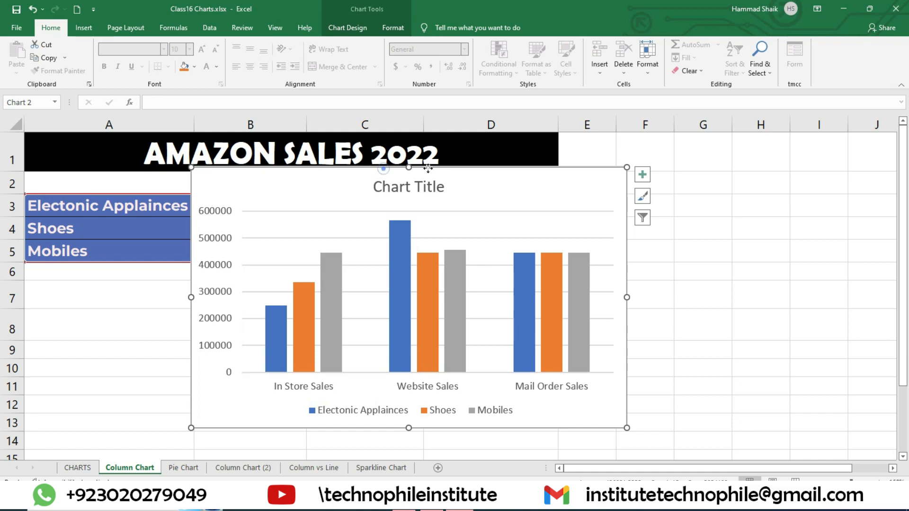
Move the chart right to uncover part of the table and review the Charts Elements list down to Chart Title
{"action": "left_click_drag", "start_coordinate": [429, 167], "coordinate": [651, 178]}
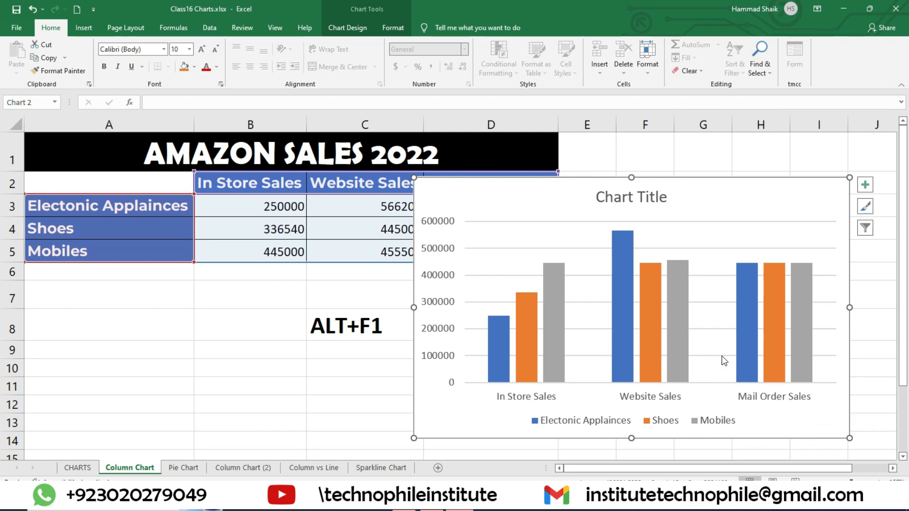
{"action": "left_click", "coordinate": [78, 468]}
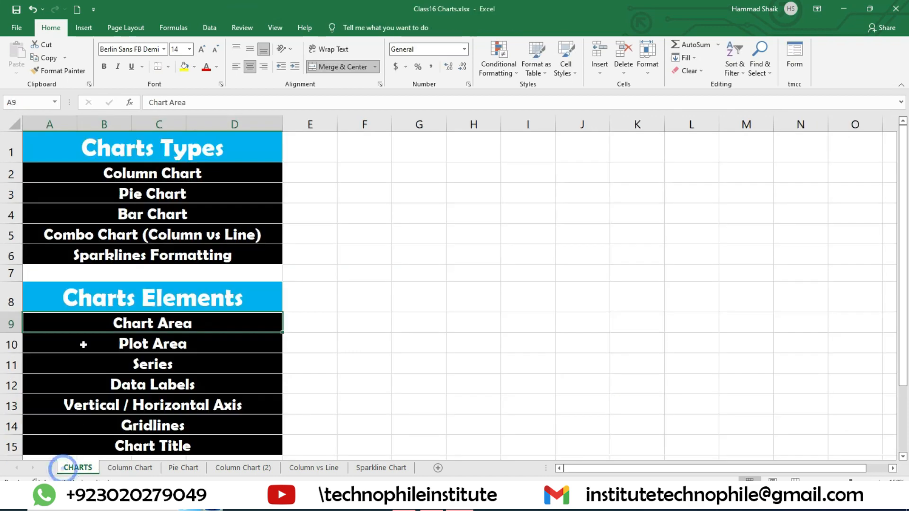
{"action": "scroll", "coordinate": [159, 340], "scroll_direction": "down", "scroll_amount": 2}
{"action": "scroll", "coordinate": [159, 340], "scroll_direction": "down", "scroll_amount": 1}
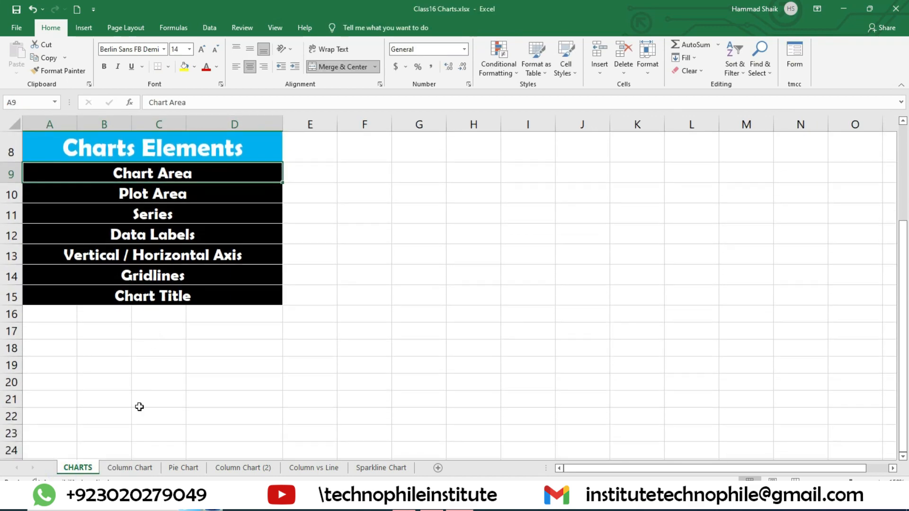
{"action": "left_click", "coordinate": [130, 468]}
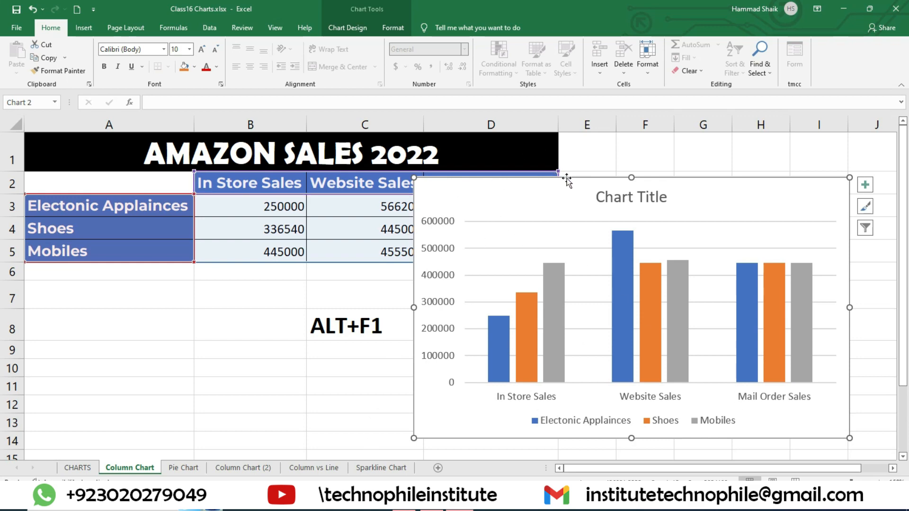
Move the chart below the table's header row and compare its bars with the legend, category axis and value axis
{"action": "left_click_drag", "start_coordinate": [567, 179], "coordinate": [553, 224]}
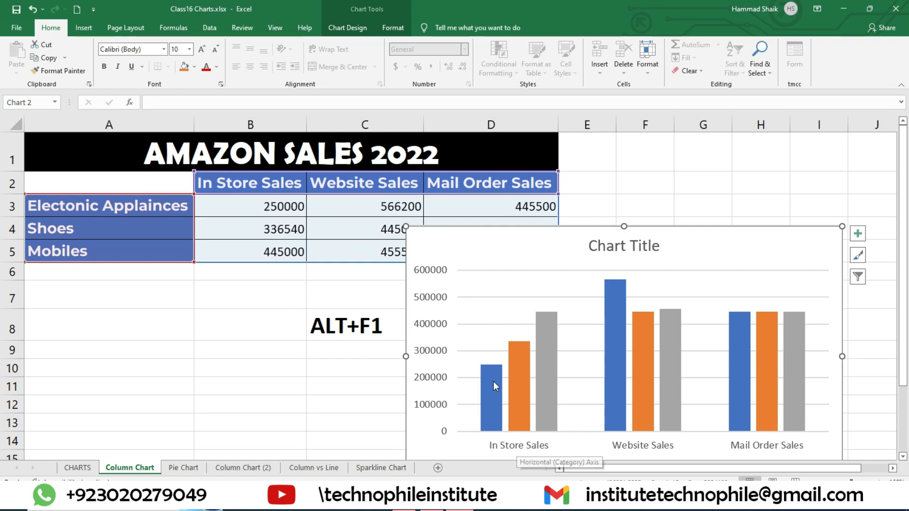
{"action": "scroll", "coordinate": [568, 405], "scroll_direction": "down", "scroll_amount": 3}
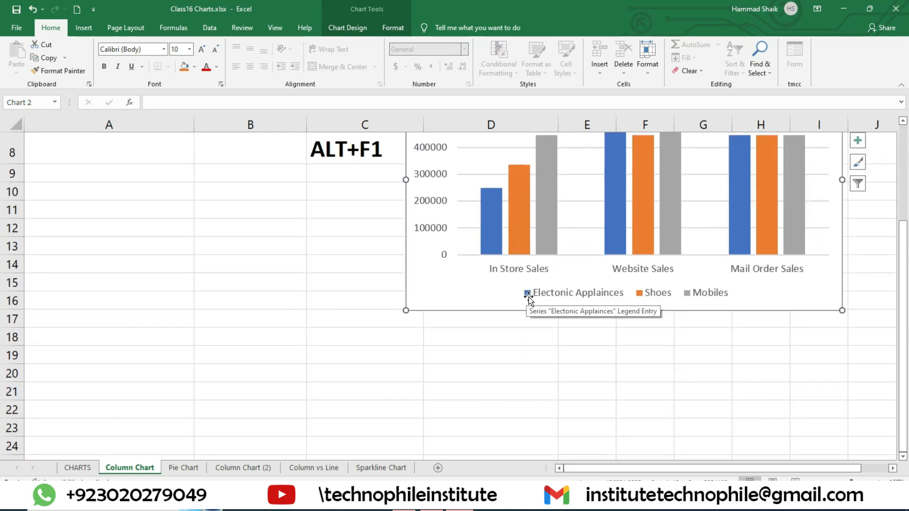
{"action": "mouse_move", "coordinate": [492, 242]}
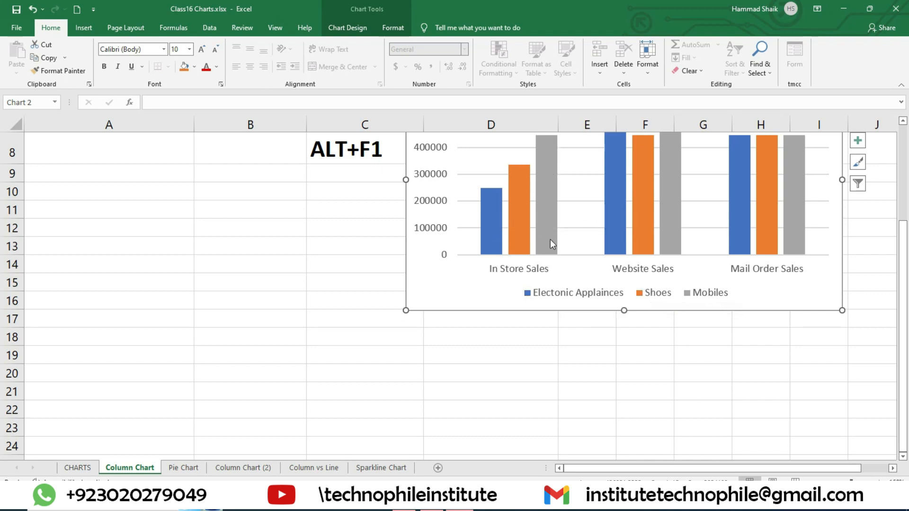
{"action": "scroll", "coordinate": [564, 302], "scroll_direction": "up", "scroll_amount": 3}
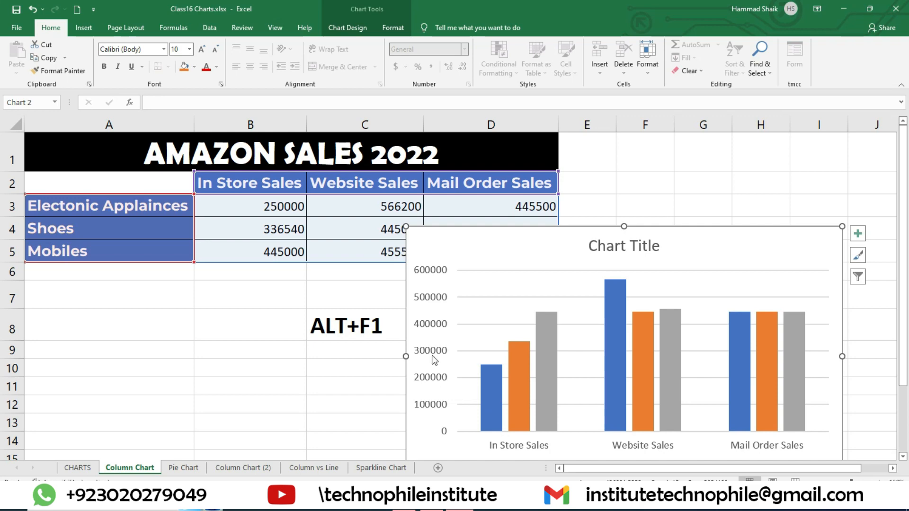
{"action": "mouse_move", "coordinate": [492, 377]}
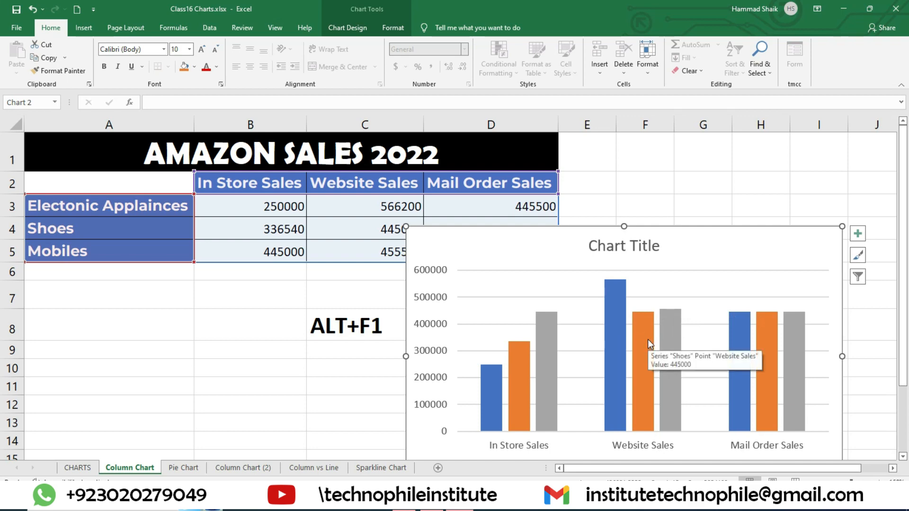
Reposition the chart across columns B to E just below the table's title, and display its design options
{"action": "left_click_drag", "start_coordinate": [668, 234], "coordinate": [746, 228]}
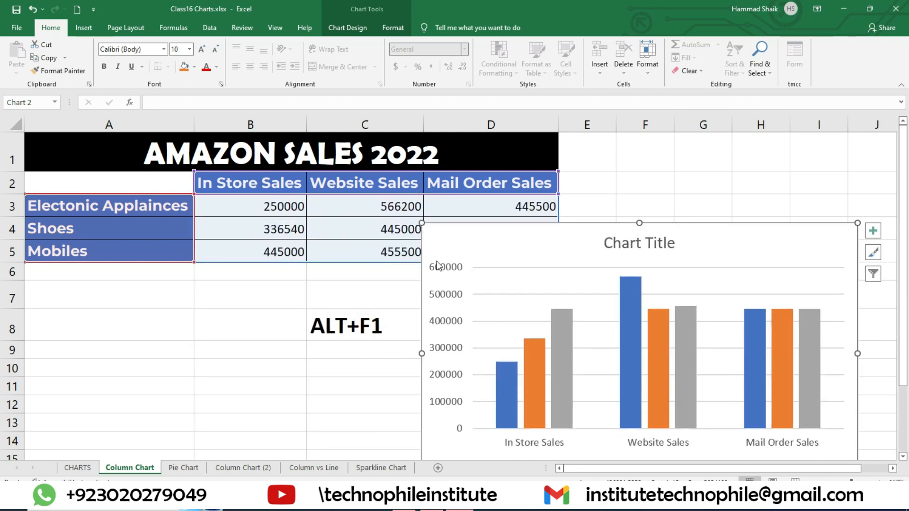
{"action": "left_click_drag", "start_coordinate": [526, 228], "coordinate": [535, 275]}
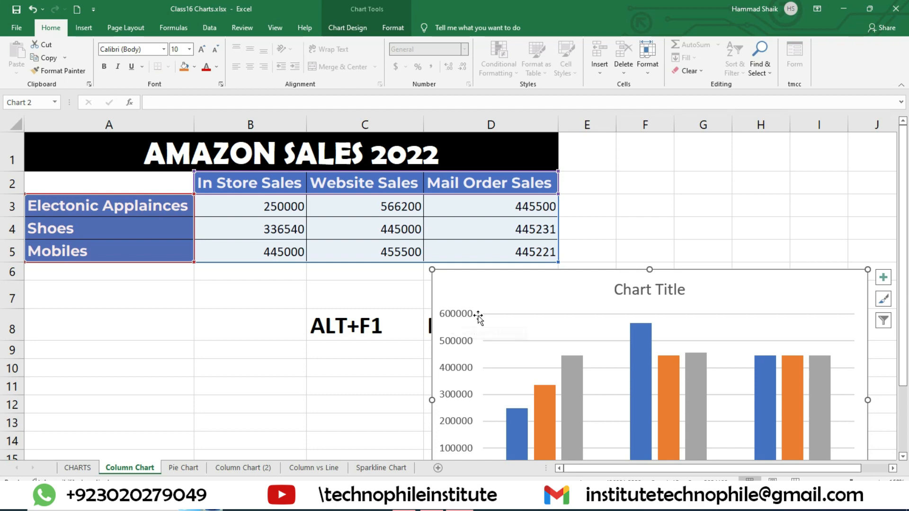
{"action": "left_click_drag", "start_coordinate": [675, 274], "coordinate": [400, 181]}
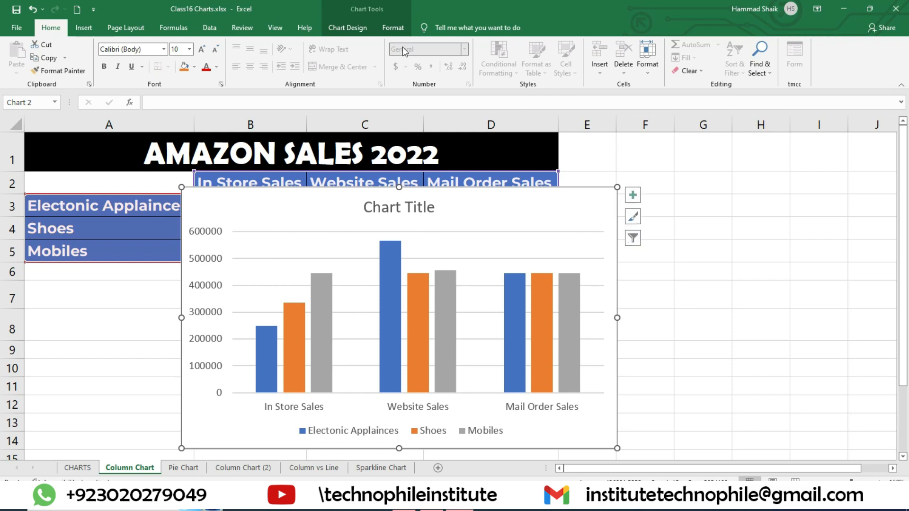
{"action": "left_click", "coordinate": [354, 27]}
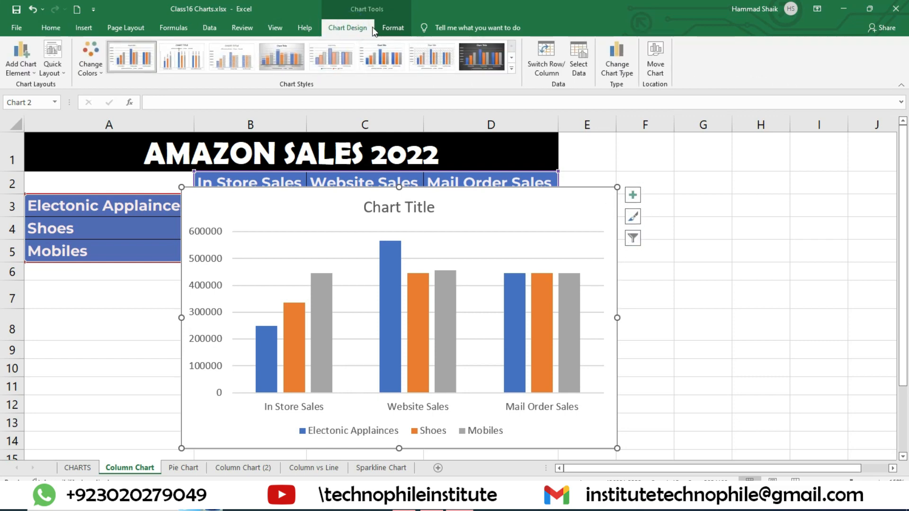
Review the list of chart elements that can be added to the column chart, and enlarge the sheet view
{"action": "left_click", "coordinate": [23, 69]}
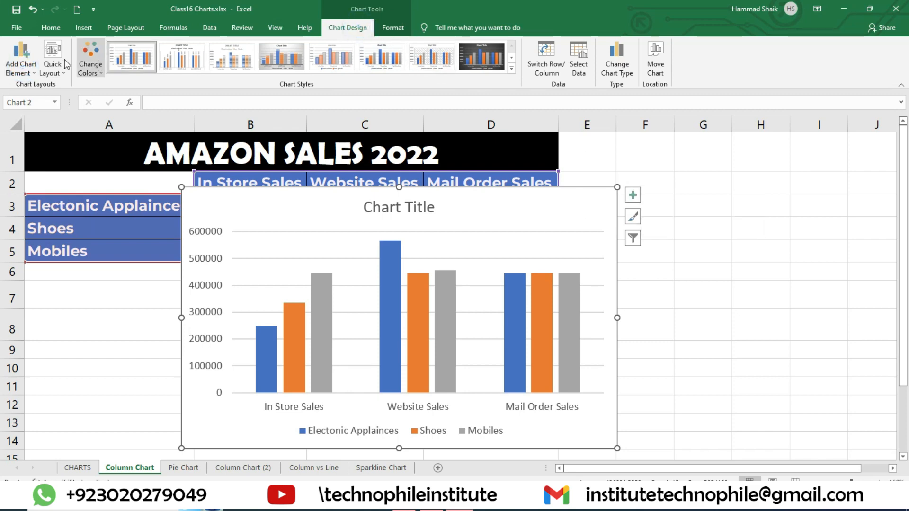
{"action": "left_click", "coordinate": [20, 66]}
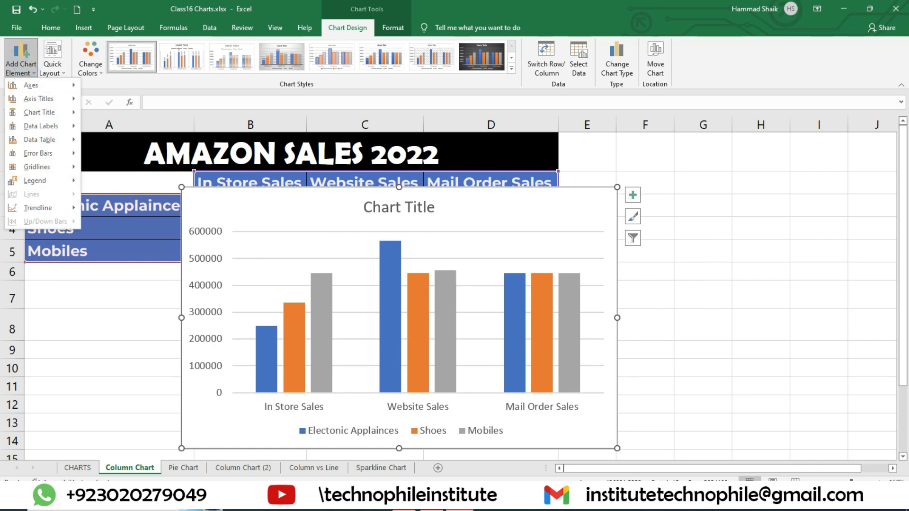
{"action": "left_click", "coordinate": [879, 482]}
{"action": "left_click", "coordinate": [880, 483]}
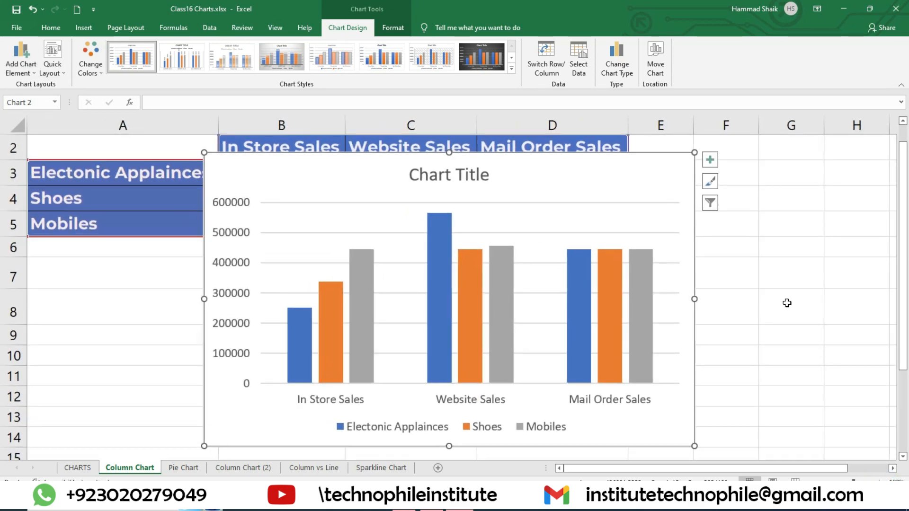
Hide and restore the chart's axes twice to compare the chart with and without them
{"action": "left_click", "coordinate": [715, 162]}
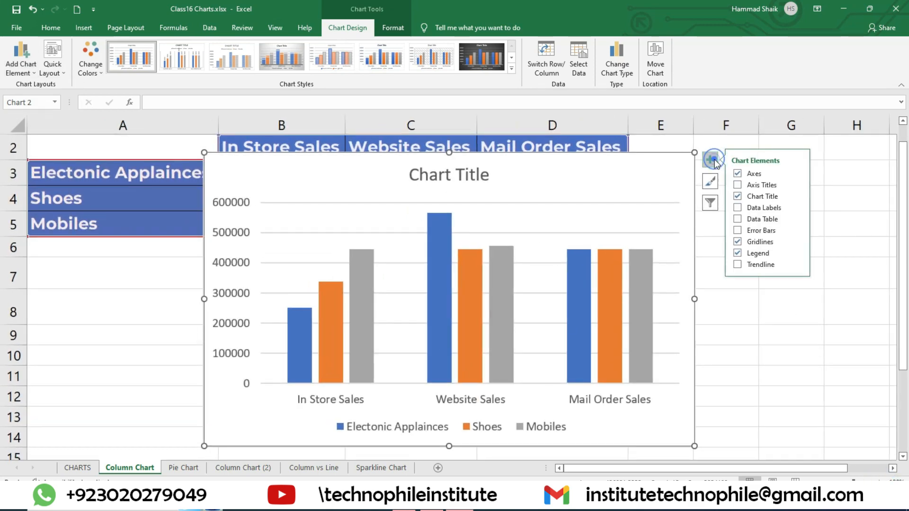
{"action": "left_click", "coordinate": [737, 174]}
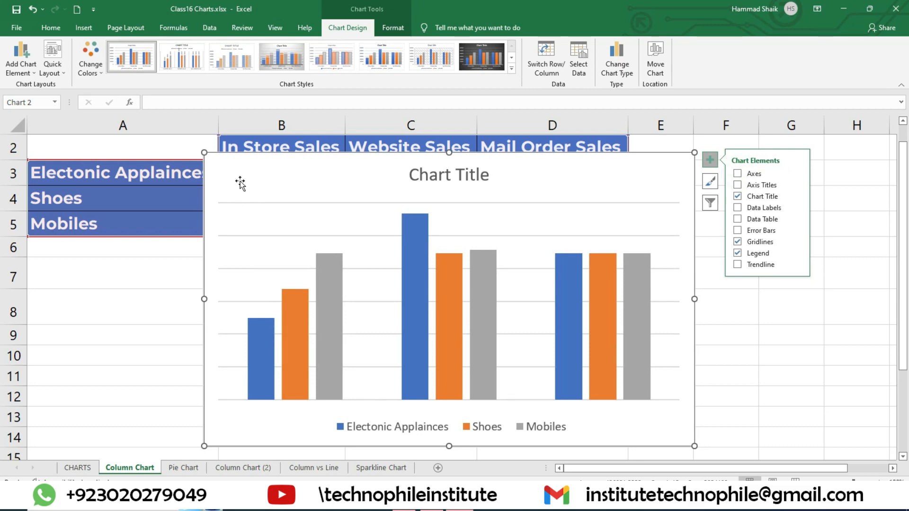
{"action": "left_click", "coordinate": [737, 174]}
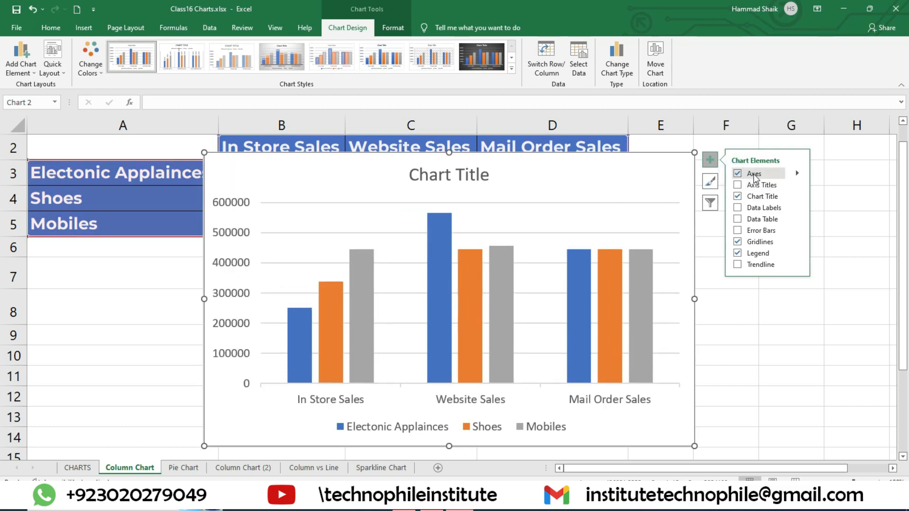
{"action": "left_click", "coordinate": [738, 174]}
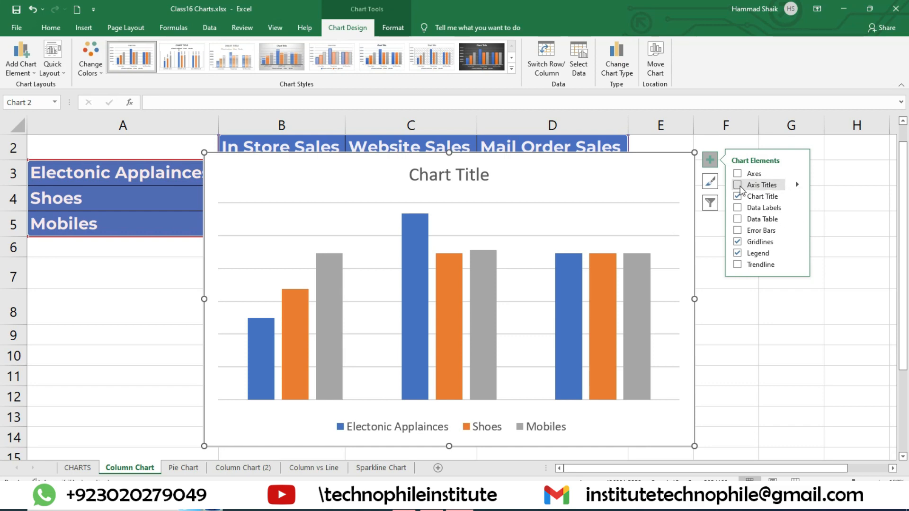
{"action": "left_click", "coordinate": [738, 174]}
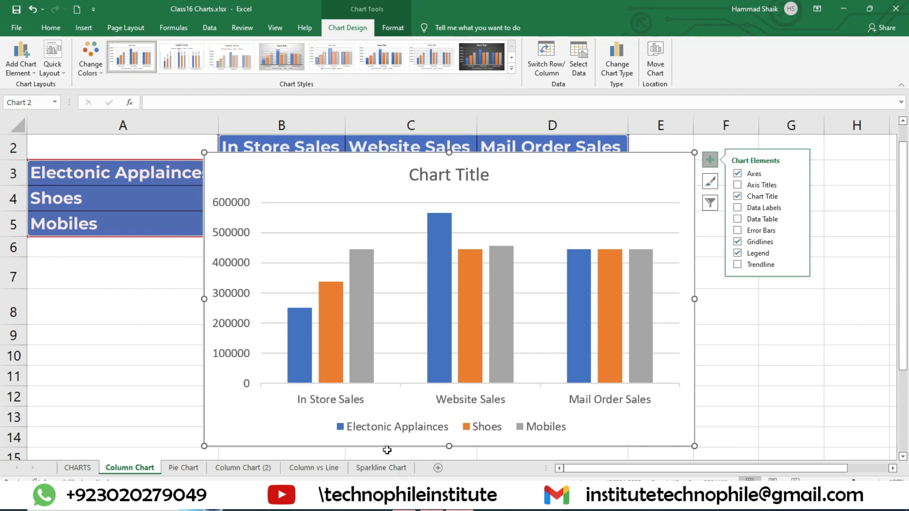
Add axis titles to the chart and name the vertical axis DOLLARS
{"action": "left_click", "coordinate": [738, 185]}
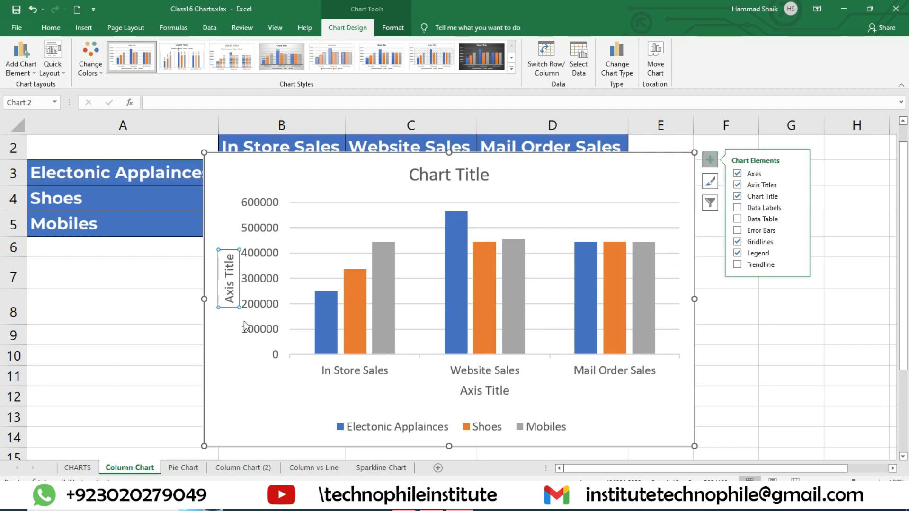
{"action": "left_click", "coordinate": [226, 275]}
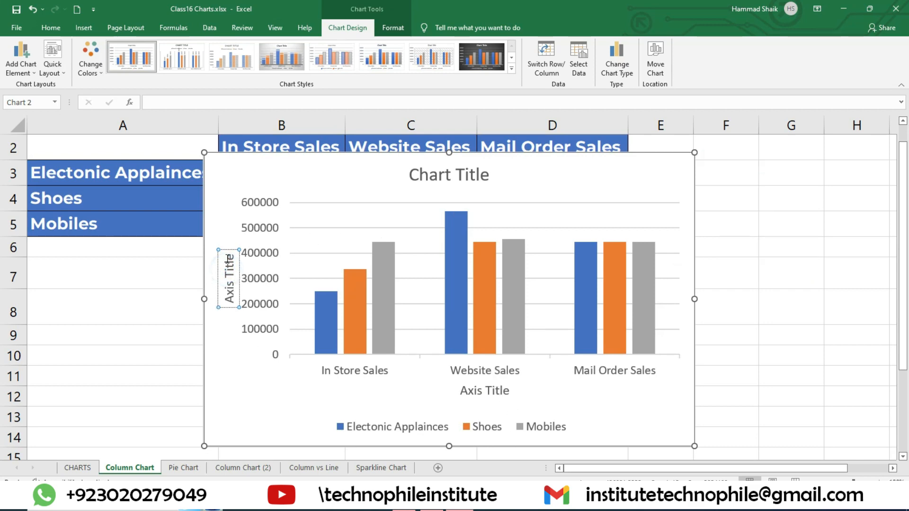
{"action": "left_click_drag", "start_coordinate": [230, 254], "coordinate": [234, 308]}
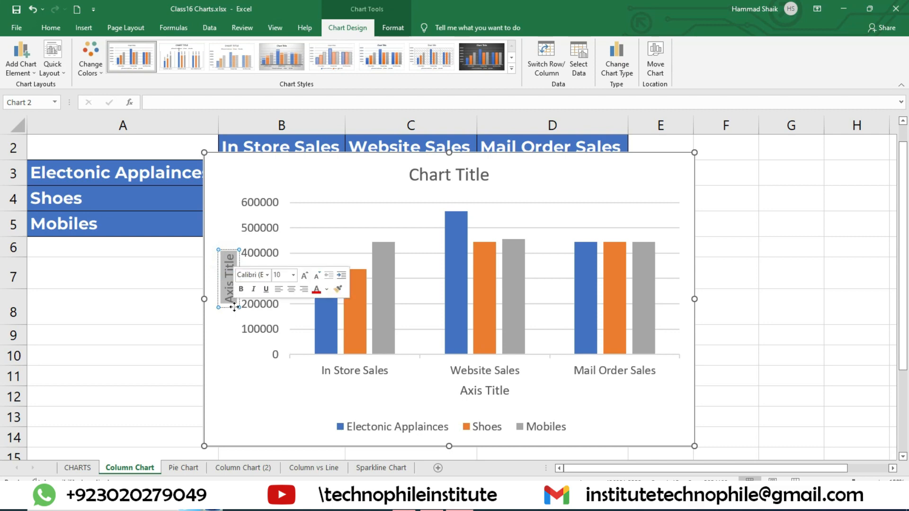
{"action": "type", "text": "DOLLARS"}
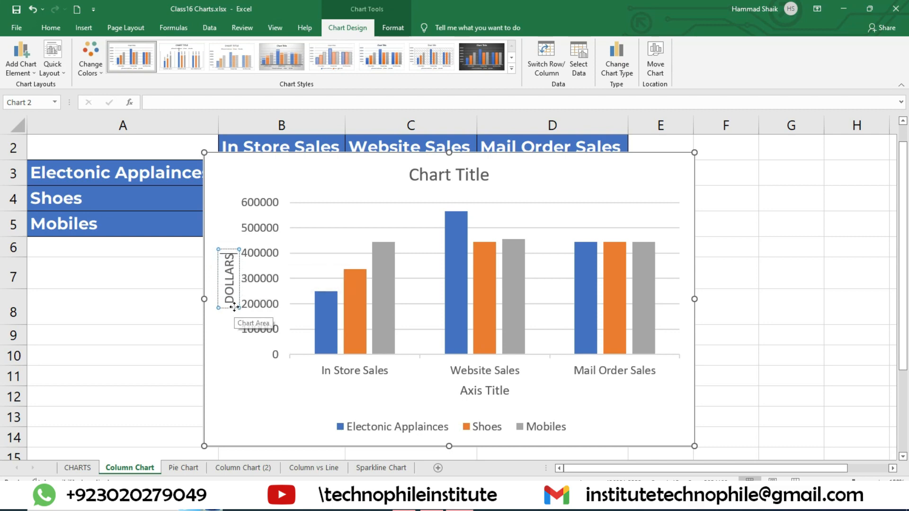
Rename the horizontal axis title as SALES
{"action": "left_click", "coordinate": [498, 391]}
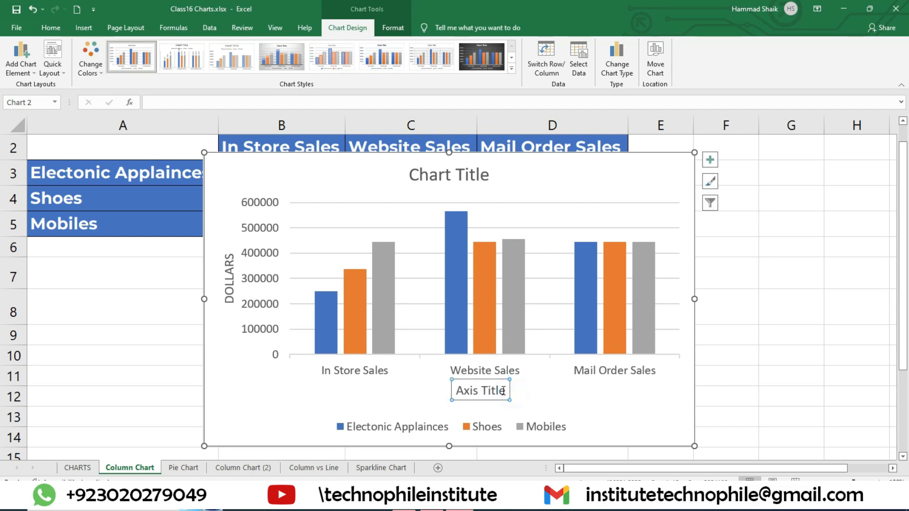
{"action": "triple_click", "coordinate": [494, 390]}
{"action": "type", "text": "SALES"}
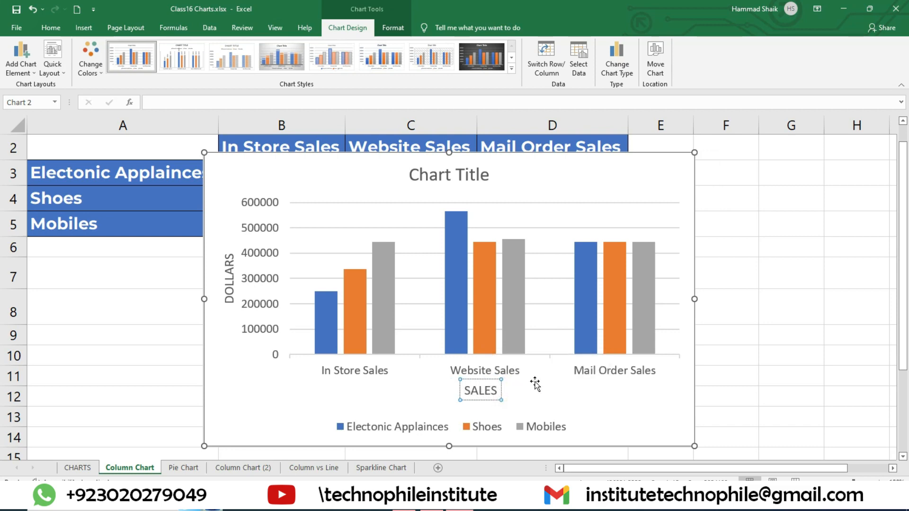
{"action": "left_click", "coordinate": [567, 397]}
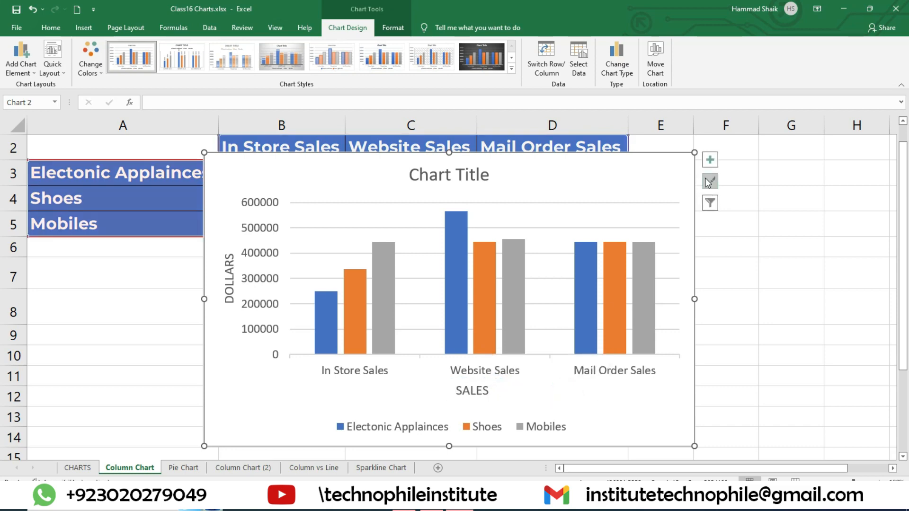
Remove both axis titles, and toggle the chart title off and back on
{"action": "left_click", "coordinate": [710, 159]}
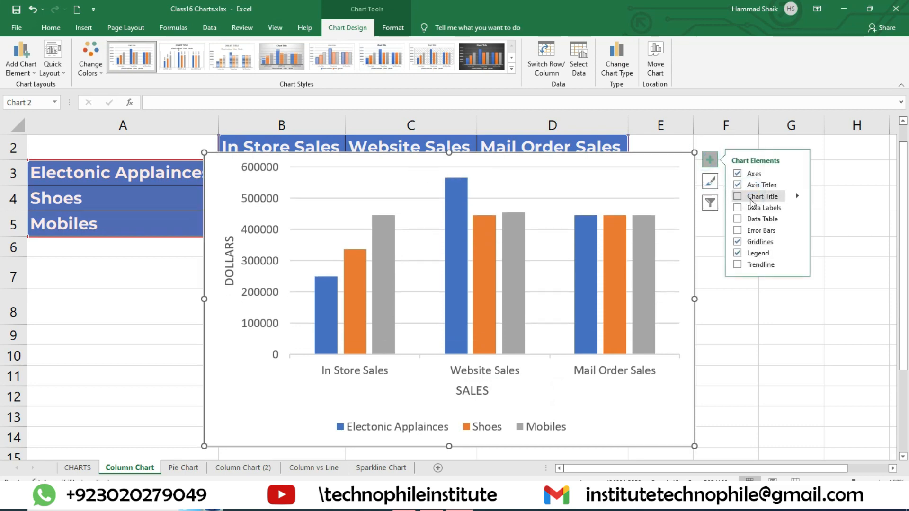
{"action": "left_click", "coordinate": [752, 184]}
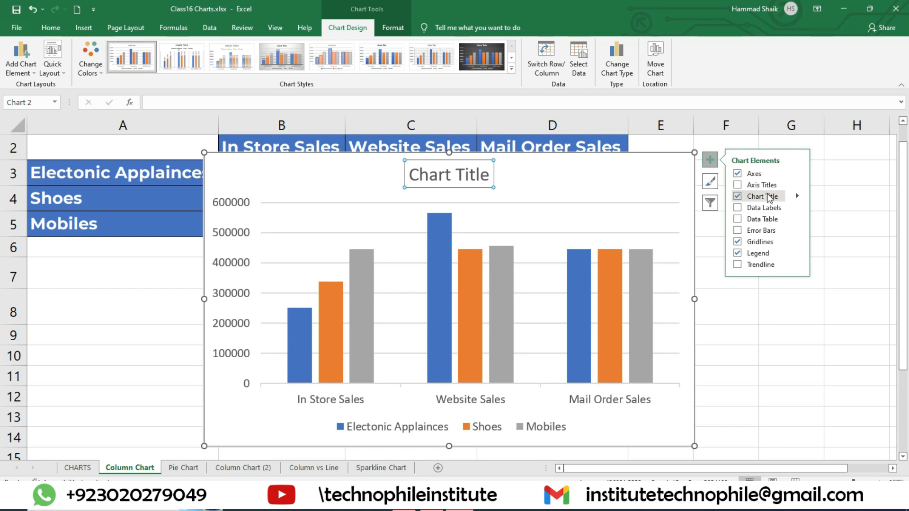
{"action": "left_click", "coordinate": [766, 196]}
{"action": "left_click", "coordinate": [765, 196]}
Change the chart title text to SALES CHART
{"action": "left_click", "coordinate": [477, 176]}
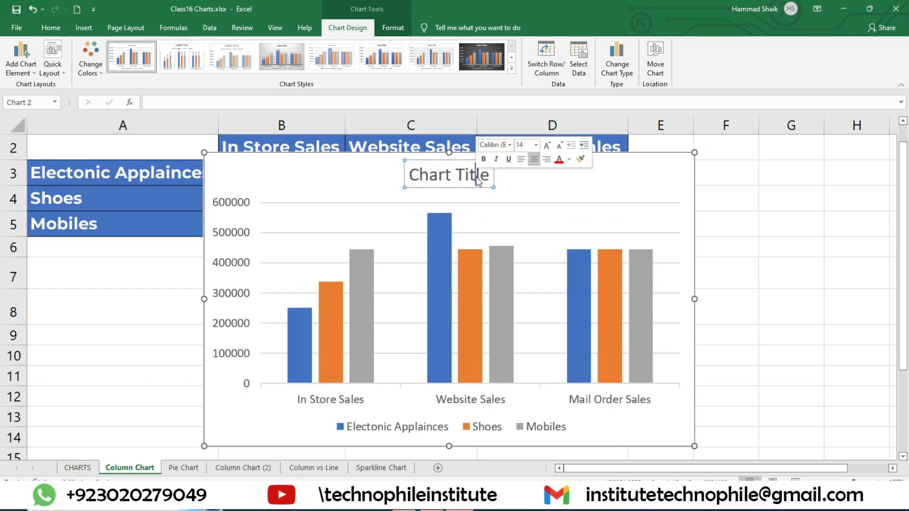
{"action": "key", "text": "BackSpace"}
{"action": "key", "text": "BackSpace"}
{"action": "key", "text": "BackSpace"}
{"action": "key", "text": "BackSpace"}
{"action": "key", "text": "BackSpace"}
{"action": "key", "text": "BackSpace"}
{"action": "key", "text": "BackSpace"}
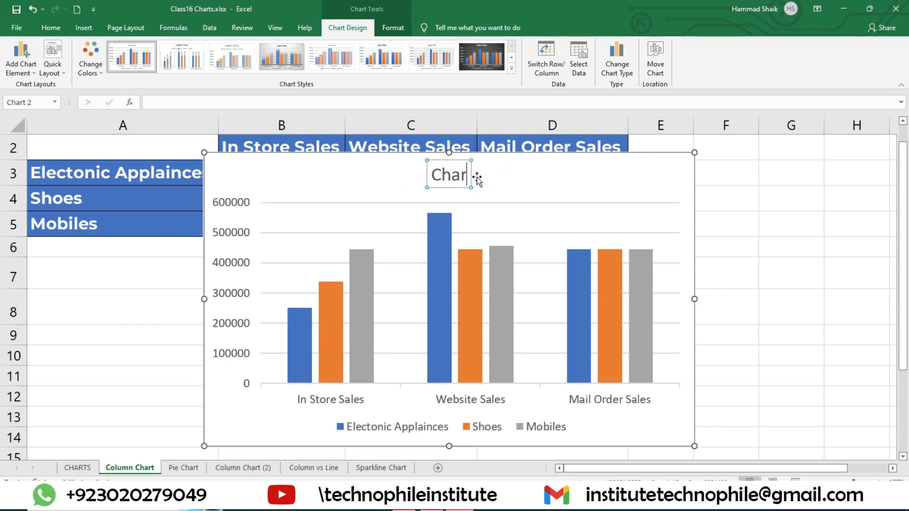
{"action": "type", "text": "SAL"}
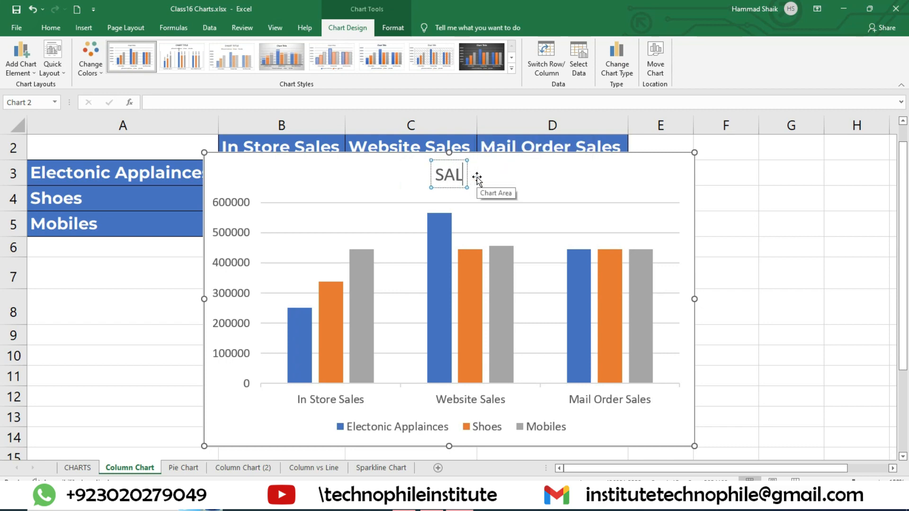
{"action": "type", "text": "ES CHART"}
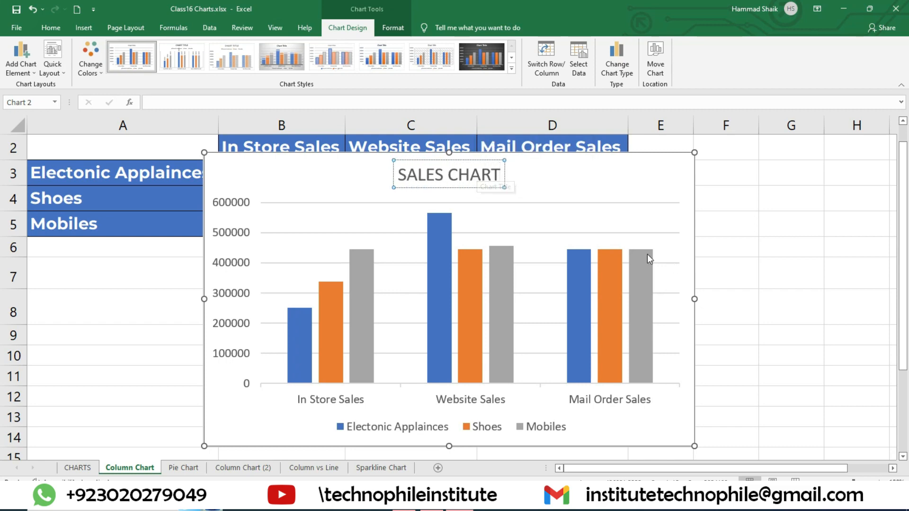
{"action": "left_click", "coordinate": [654, 189]}
Try data labels on the chart's columns and turn them off again
{"action": "left_click", "coordinate": [710, 160]}
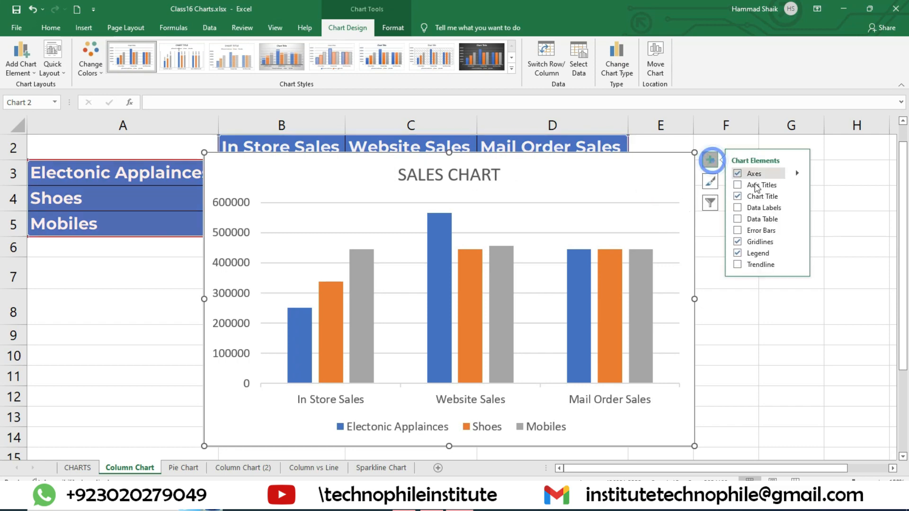
{"action": "left_click", "coordinate": [738, 208]}
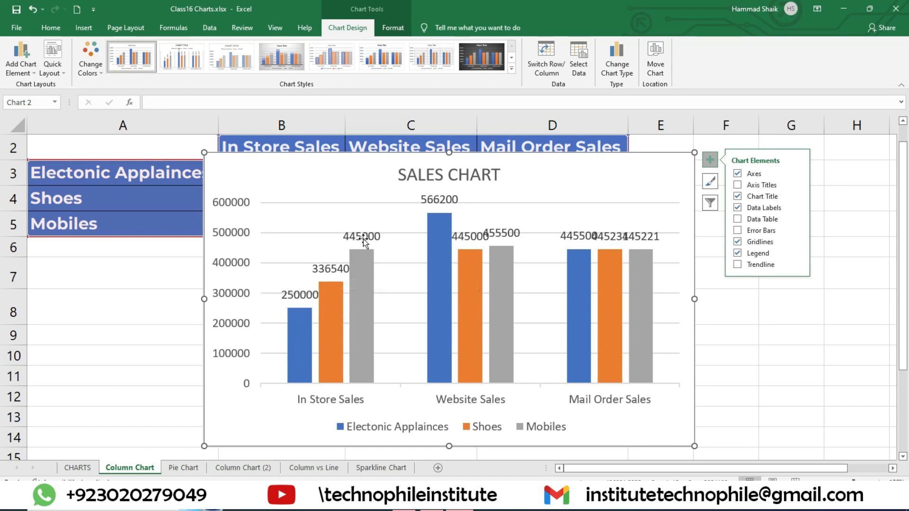
{"action": "left_click", "coordinate": [769, 208]}
{"action": "left_click", "coordinate": [758, 207]}
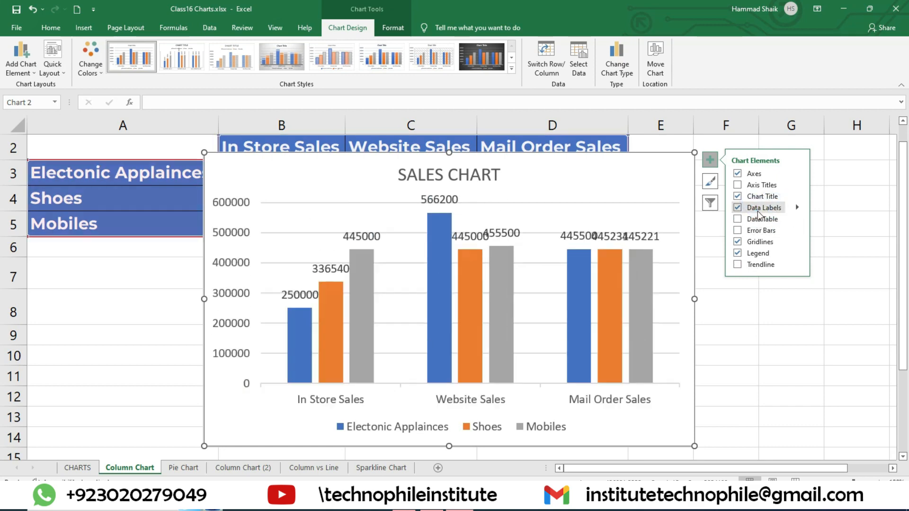
{"action": "left_click", "coordinate": [759, 208]}
Try a data table below the chart, compare it with data labels, and remove both
{"action": "left_click", "coordinate": [760, 219]}
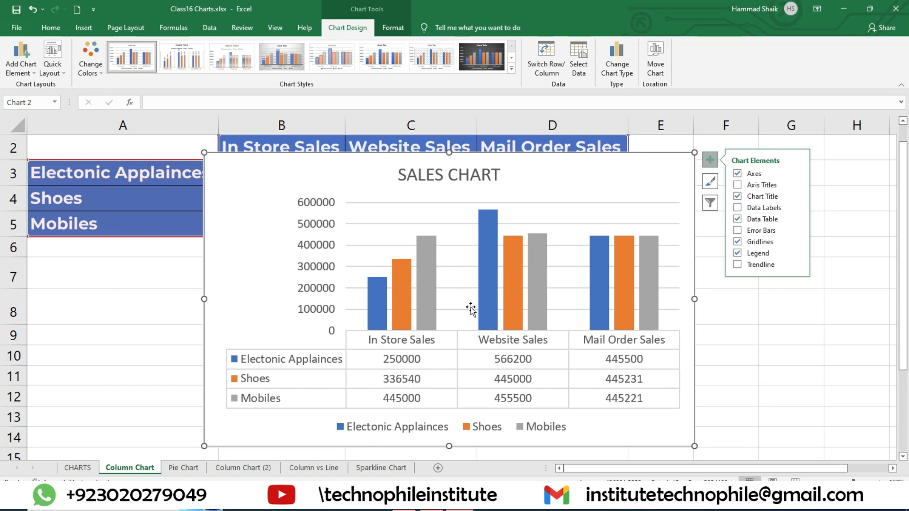
{"action": "left_click", "coordinate": [741, 211]}
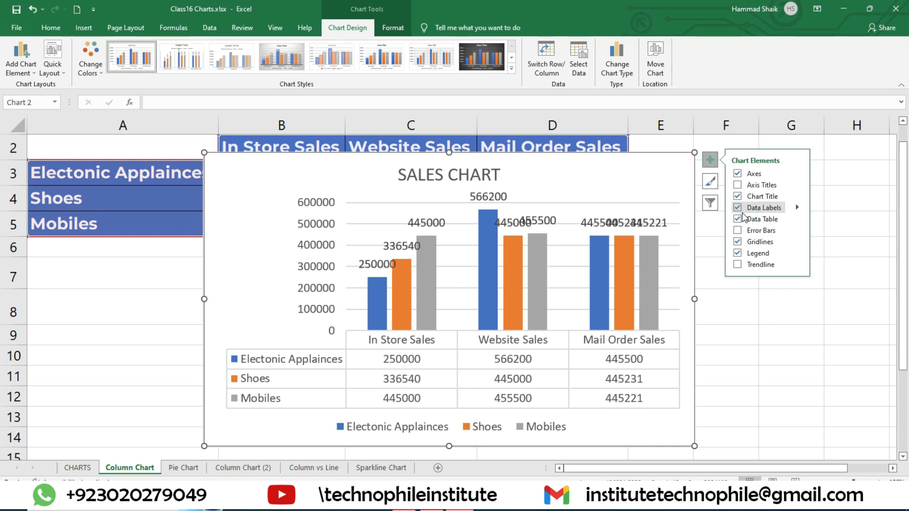
{"action": "left_click", "coordinate": [739, 208]}
{"action": "left_click", "coordinate": [739, 219]}
Try error bars on the columns and remove them, and toggle the gridlines off and back on
{"action": "left_click", "coordinate": [739, 230]}
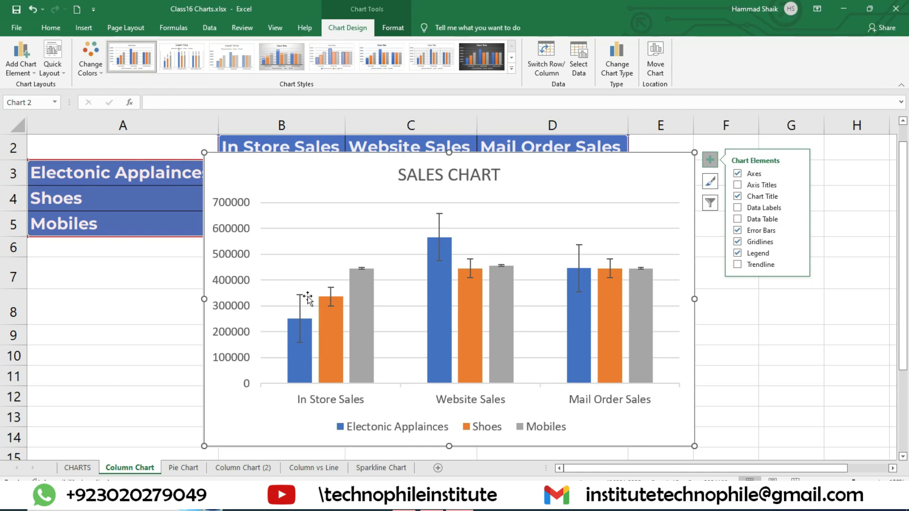
{"action": "left_click", "coordinate": [759, 229]}
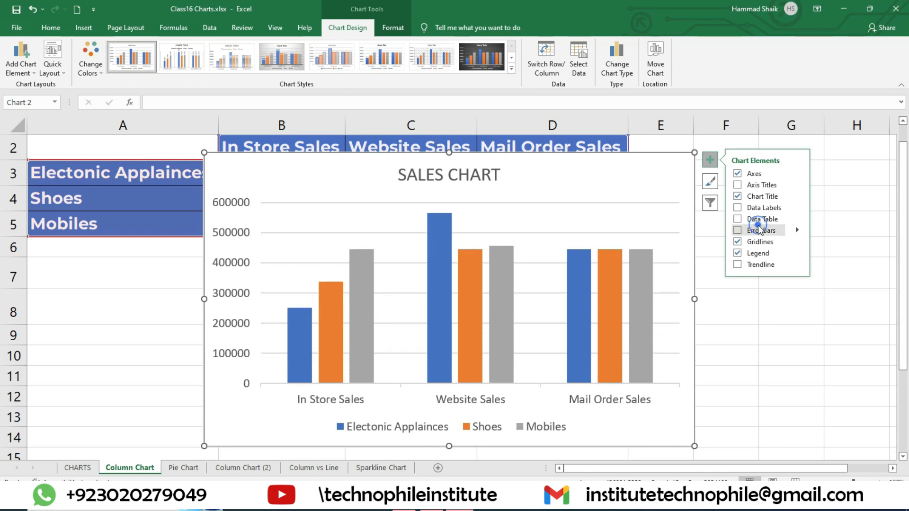
{"action": "left_click", "coordinate": [754, 240]}
{"action": "left_click", "coordinate": [754, 242]}
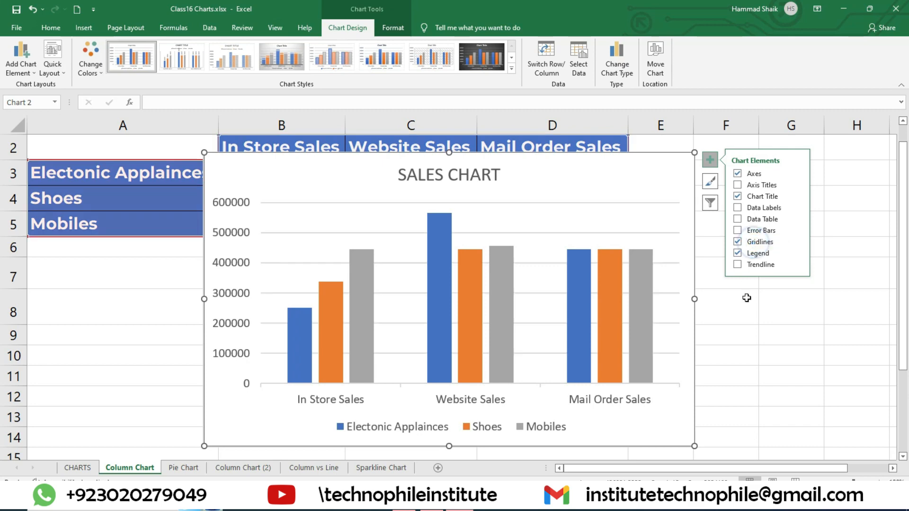
{"action": "left_click", "coordinate": [755, 241]}
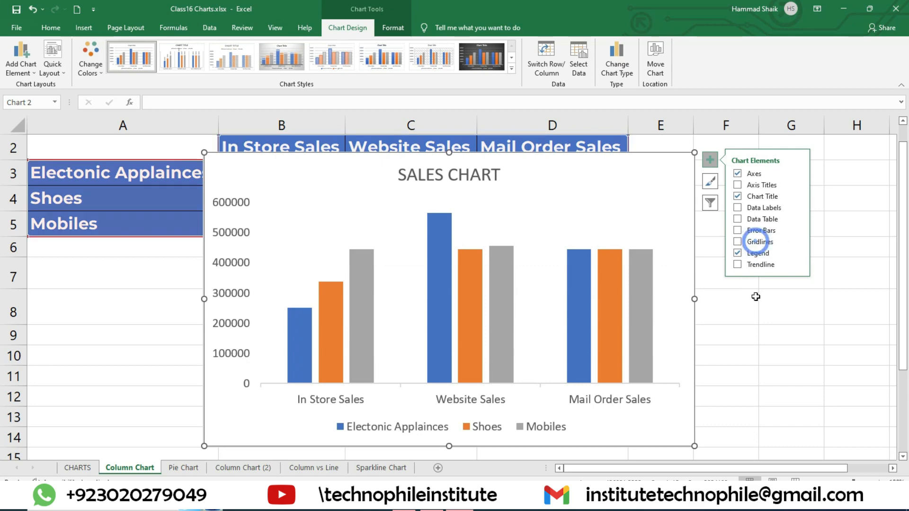
{"action": "left_click", "coordinate": [756, 243]}
Compare the chart with and without its legend, leaving the legend hidden
{"action": "left_click", "coordinate": [753, 252]}
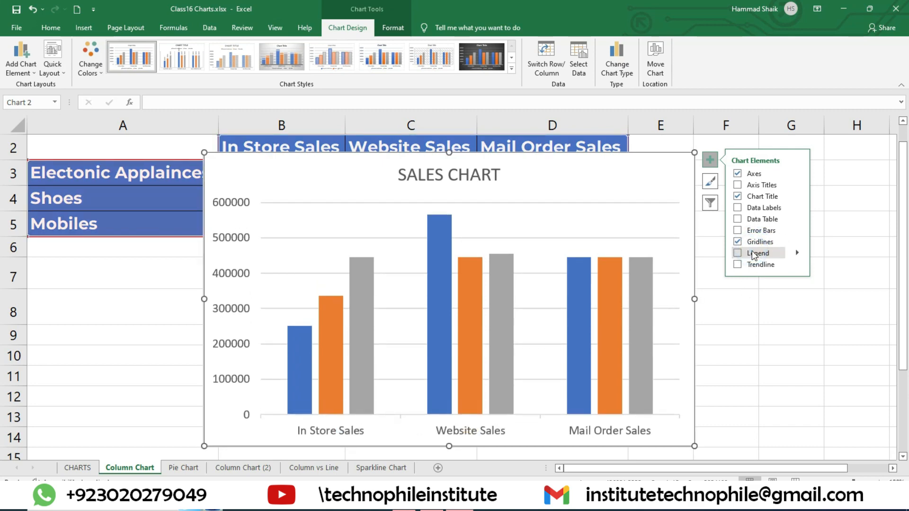
{"action": "left_click", "coordinate": [752, 252]}
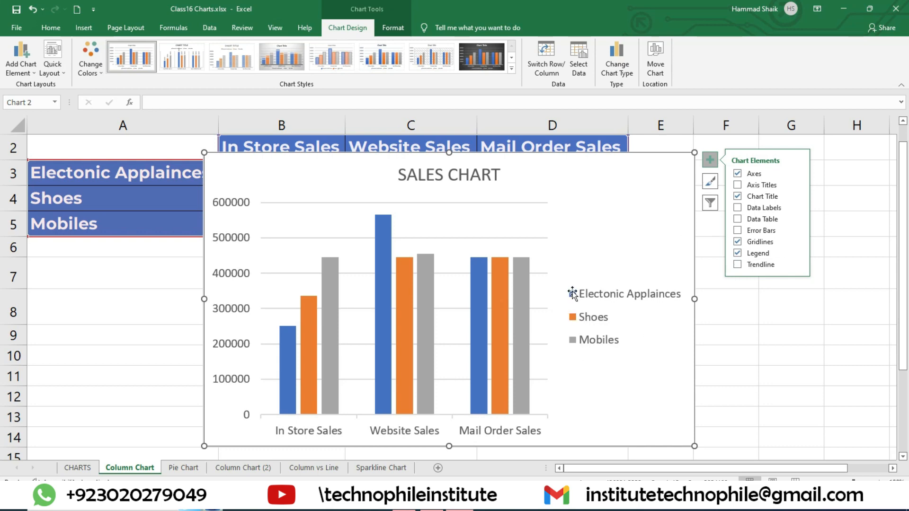
{"action": "left_click", "coordinate": [738, 254]}
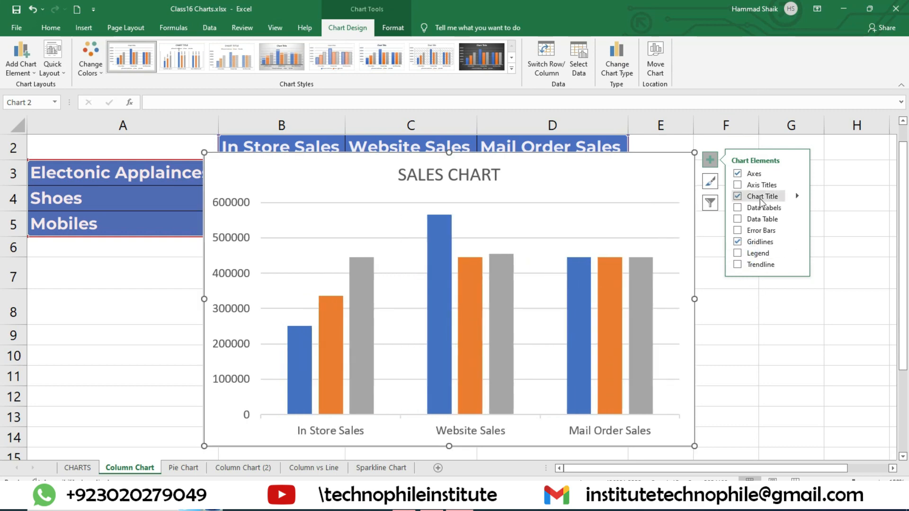
Examine the chart's style gallery and the filter options for its series and categories
{"action": "left_click", "coordinate": [715, 182]}
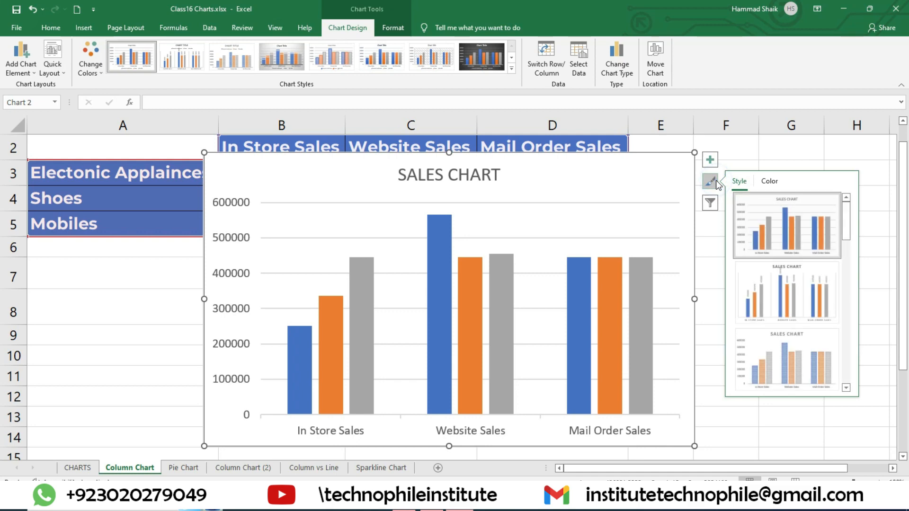
{"action": "left_click", "coordinate": [710, 205]}
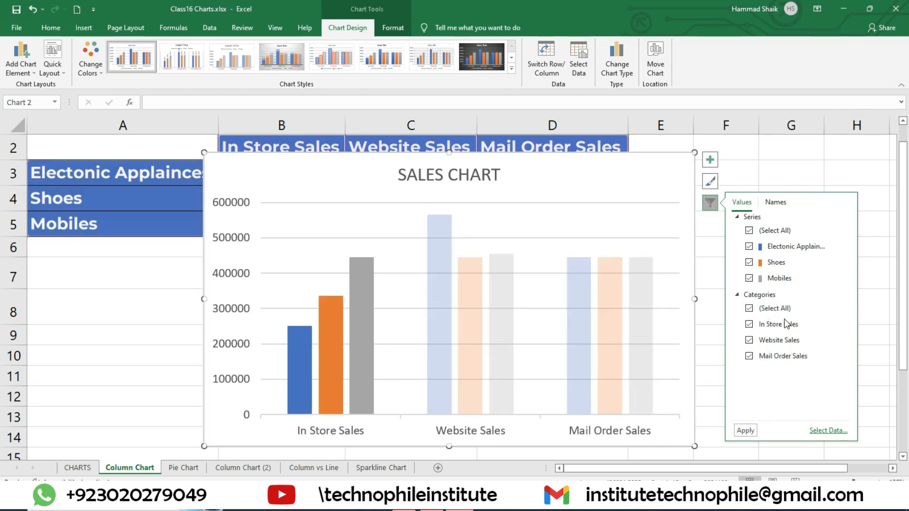
Filter the chart's categories to show only In Store Sales and Mail Order Sales
{"action": "left_click", "coordinate": [749, 308]}
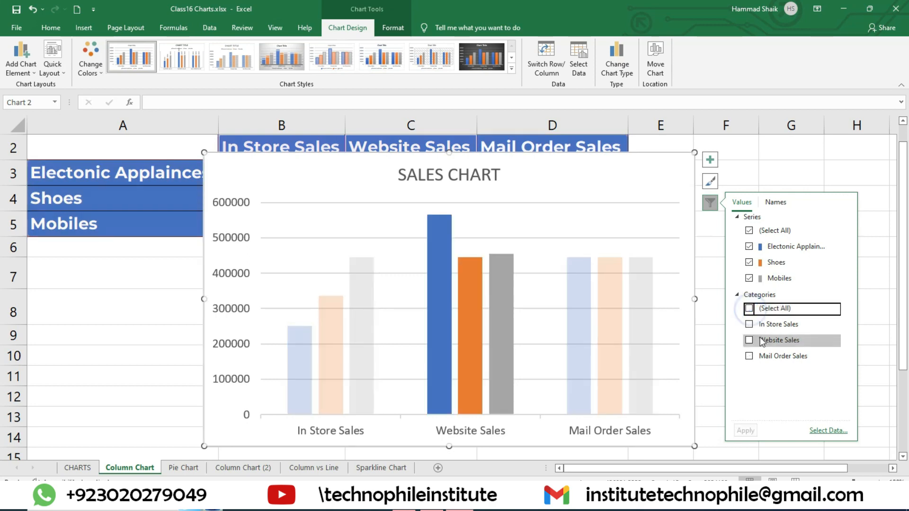
{"action": "left_click", "coordinate": [750, 325]}
{"action": "left_click", "coordinate": [750, 356]}
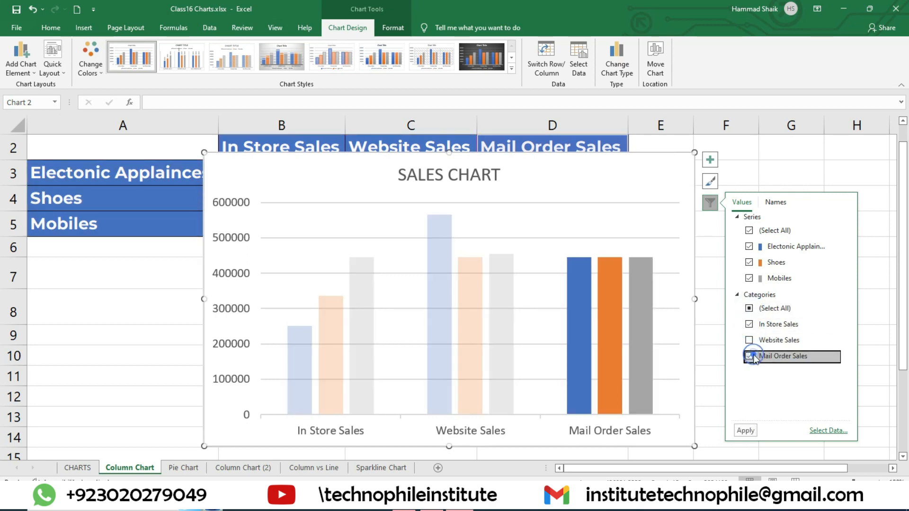
{"action": "left_click", "coordinate": [746, 431]}
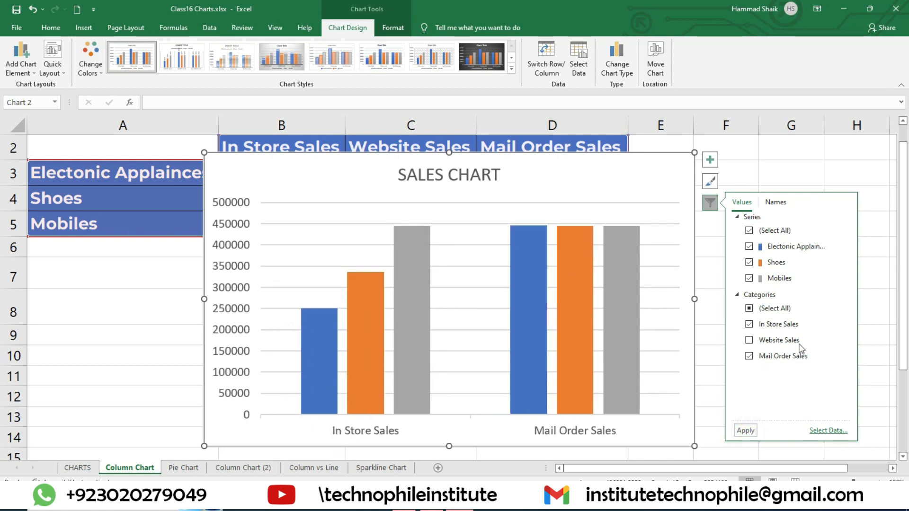
Filter the chart's series to show only Shoes
{"action": "left_click", "coordinate": [749, 247]}
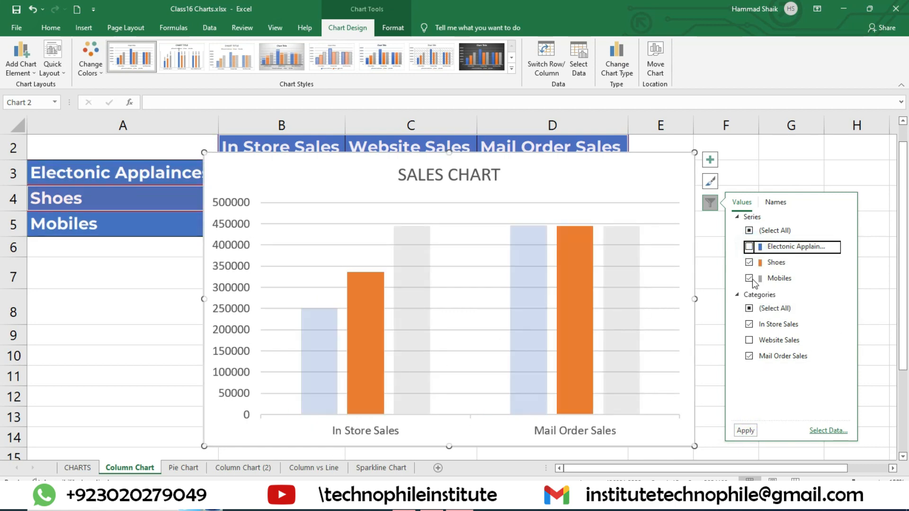
{"action": "left_click", "coordinate": [749, 279]}
{"action": "left_click", "coordinate": [739, 434]}
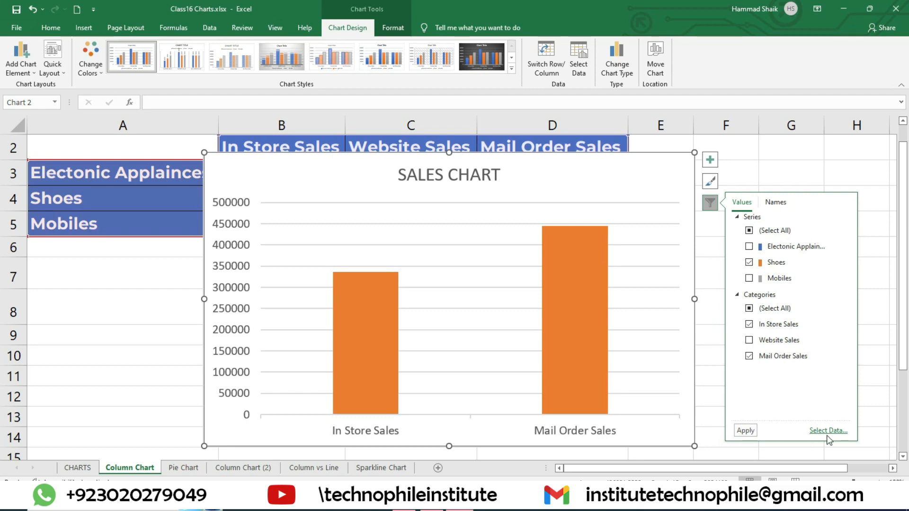
Restore all series and categories to the chart, and check the filter's options for series and category names
{"action": "left_click", "coordinate": [750, 308]}
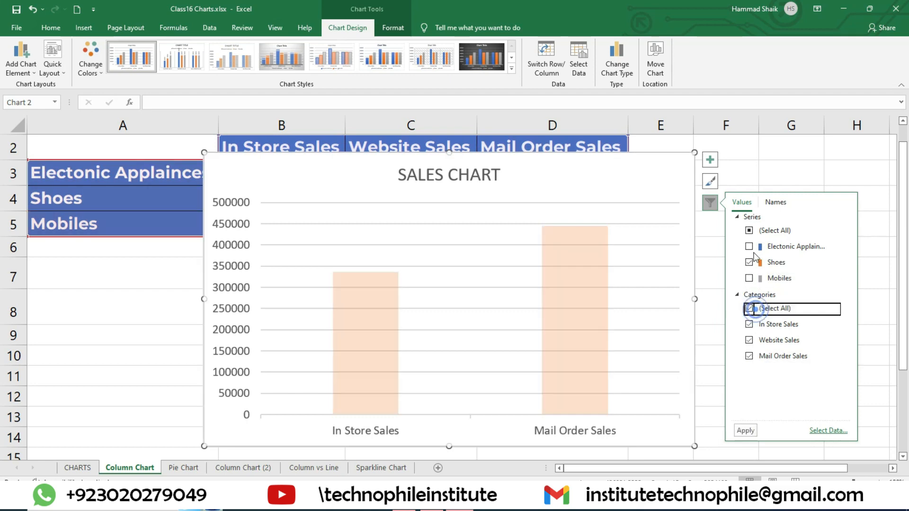
{"action": "left_click", "coordinate": [749, 231]}
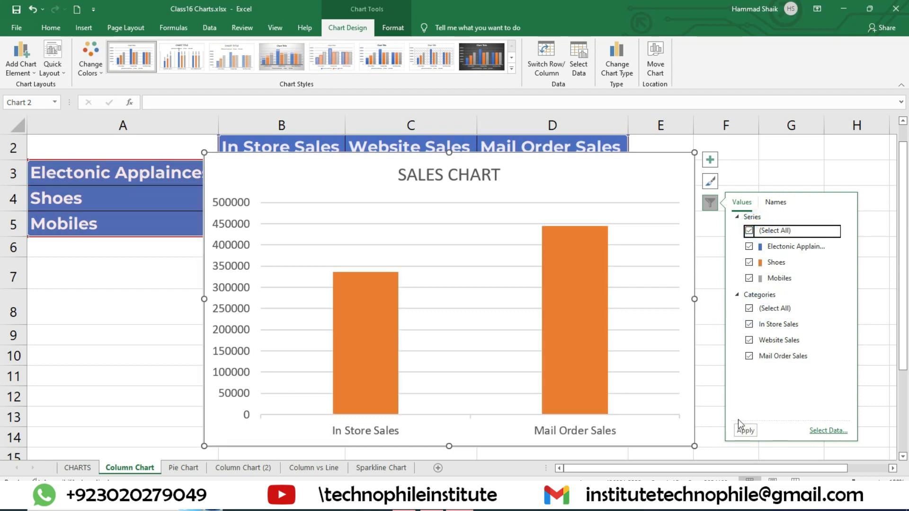
{"action": "left_click", "coordinate": [755, 437]}
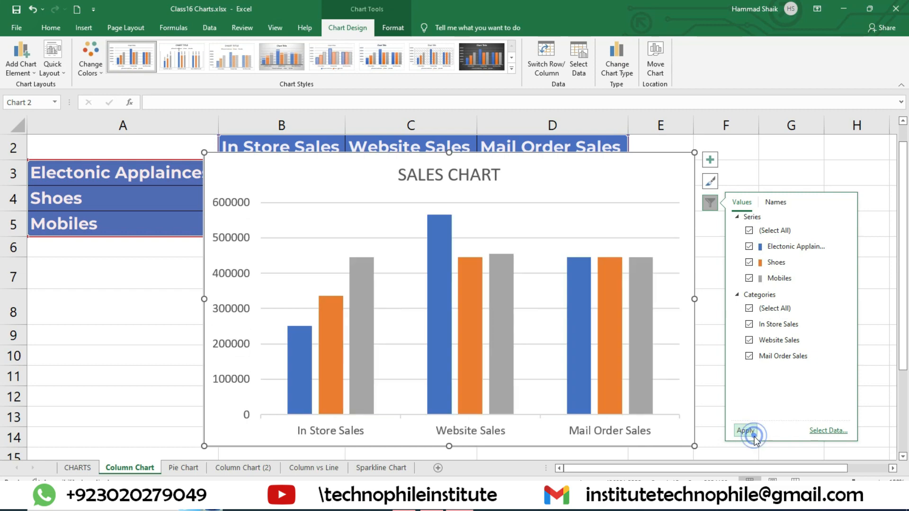
{"action": "left_click", "coordinate": [782, 204]}
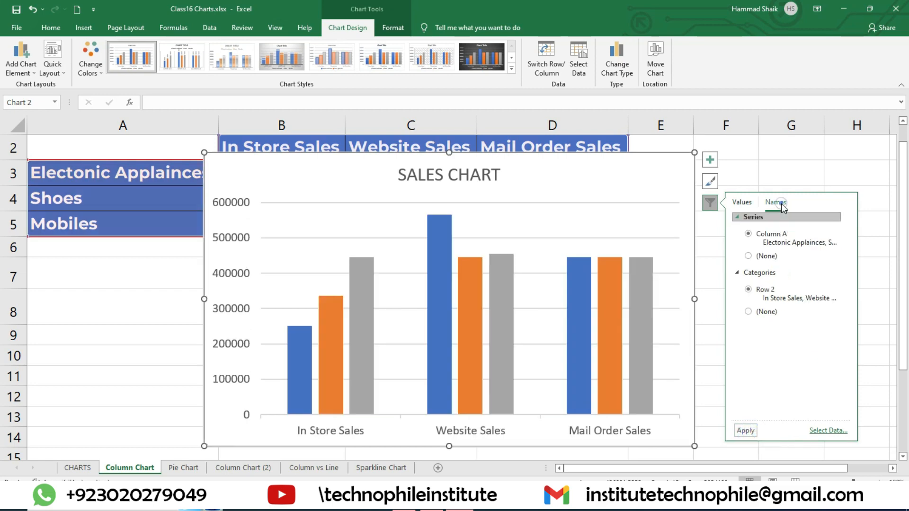
{"action": "left_click", "coordinate": [737, 174]}
{"action": "left_click", "coordinate": [683, 182]}
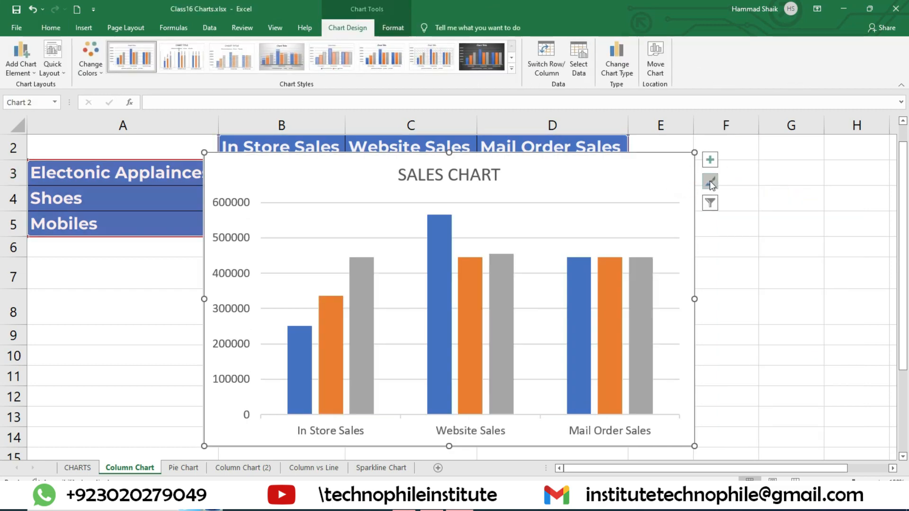
Recolour the chart's columns with the monochromatic gold palette, after trying the monochromatic blue one
{"action": "left_click", "coordinate": [710, 182]}
{"action": "left_click", "coordinate": [763, 180]}
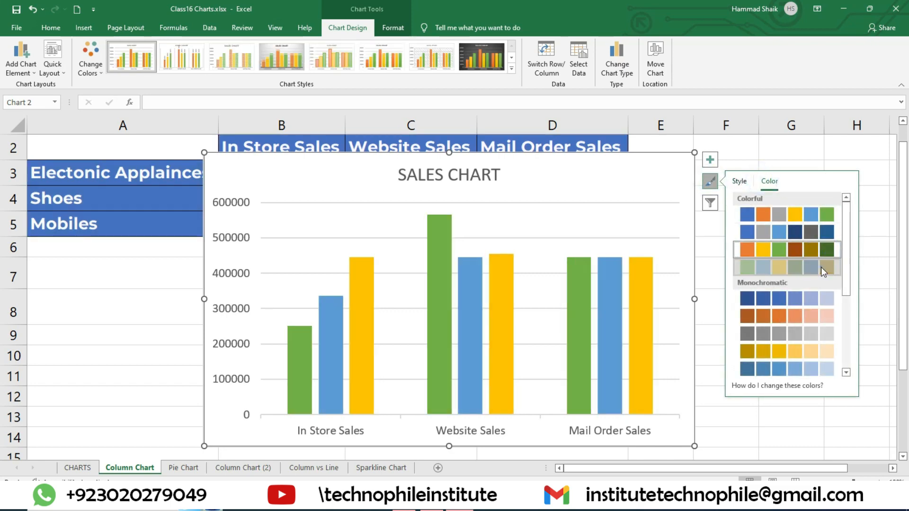
{"action": "left_click", "coordinate": [811, 302]}
{"action": "left_click", "coordinate": [807, 351]}
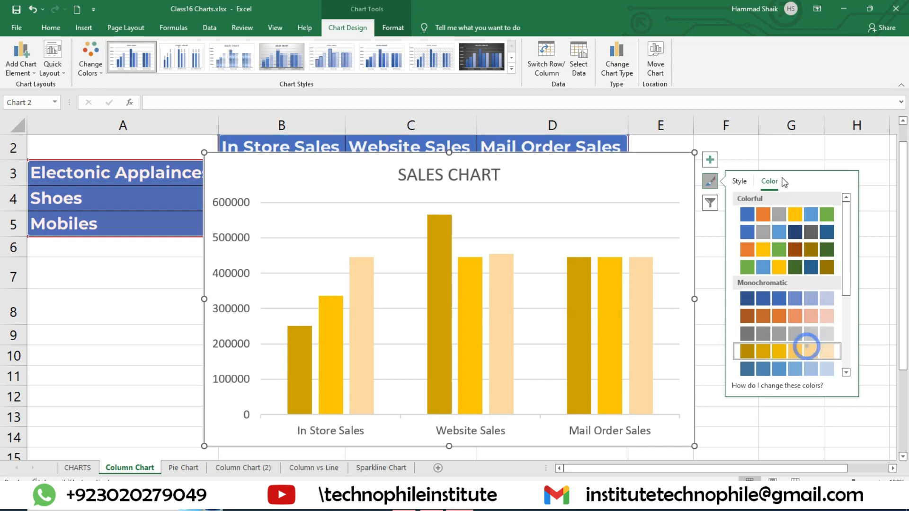
Preview the available chart styles on the sales chart without applying any of them
{"action": "left_click", "coordinate": [749, 183]}
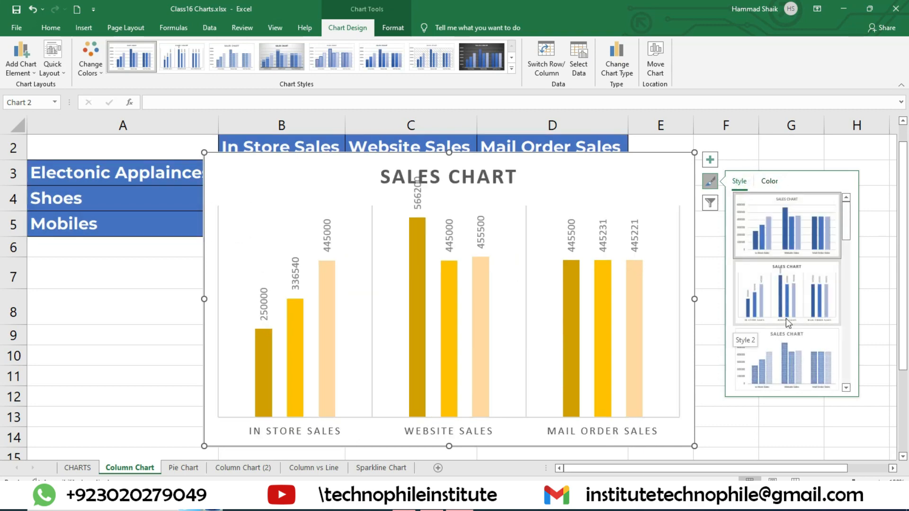
{"action": "scroll", "coordinate": [800, 341], "scroll_direction": "down", "scroll_amount": 3}
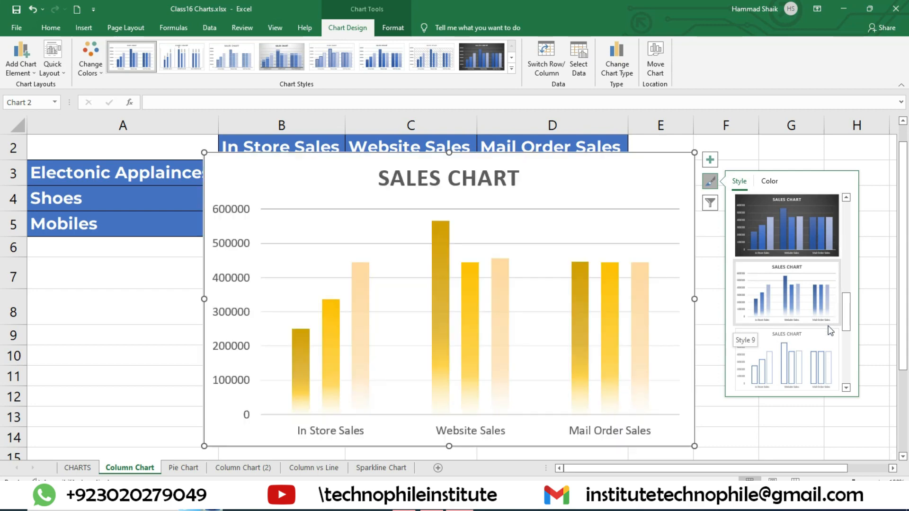
{"action": "scroll", "coordinate": [805, 331], "scroll_direction": "down", "scroll_amount": 2}
{"action": "scroll", "coordinate": [801, 332], "scroll_direction": "up", "scroll_amount": 5}
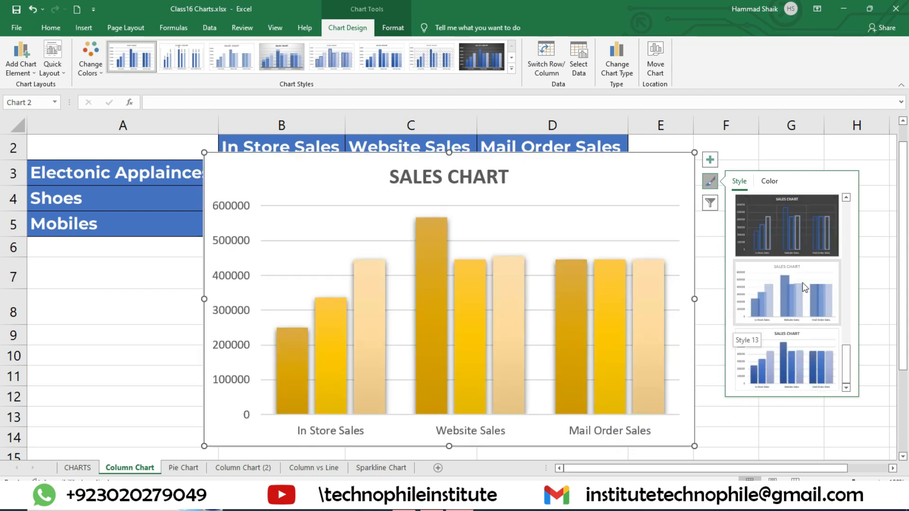
{"action": "scroll", "coordinate": [817, 272], "scroll_direction": "down", "scroll_amount": 5}
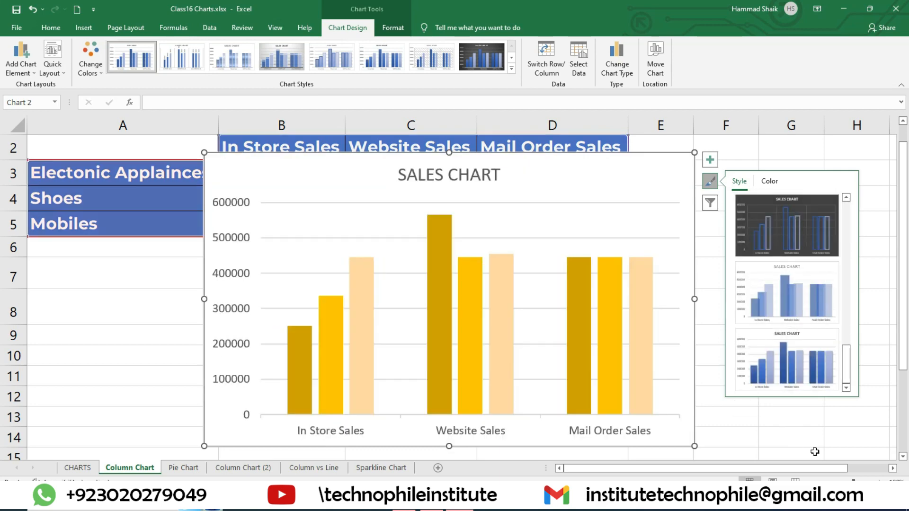
{"action": "left_click", "coordinate": [812, 452]}
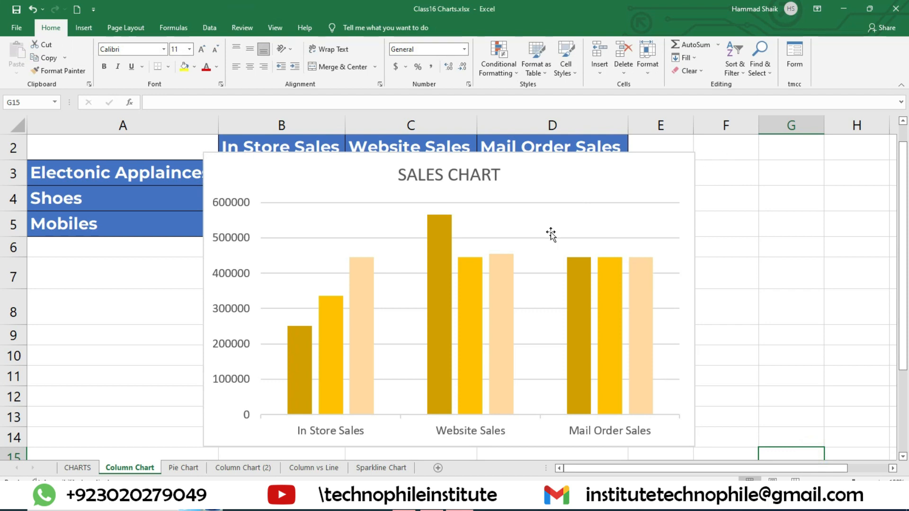
Fill the chart area with a light grey theme colour
{"action": "left_click", "coordinate": [628, 157]}
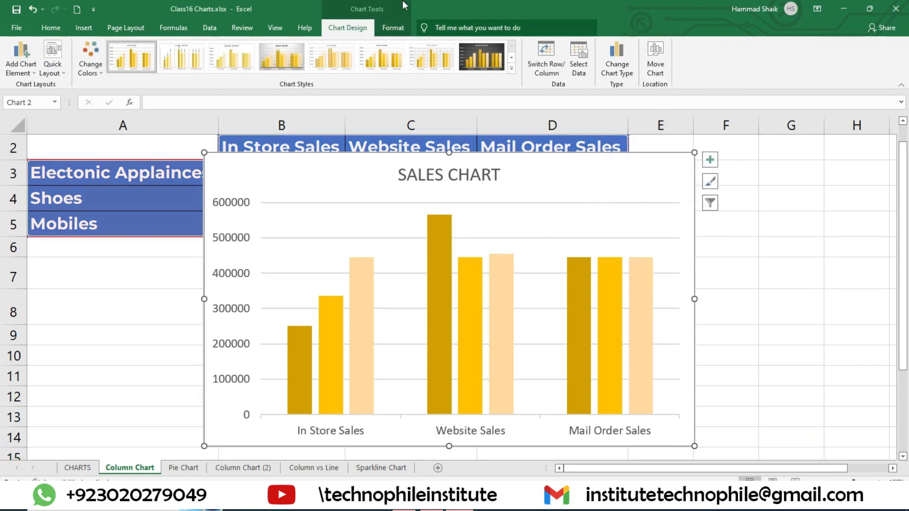
{"action": "left_click", "coordinate": [390, 27]}
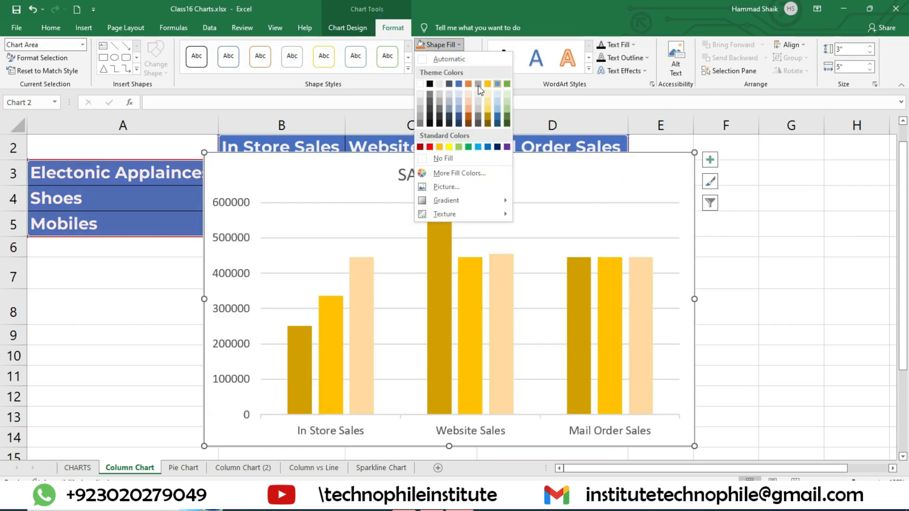
{"action": "left_click", "coordinate": [807, 268]}
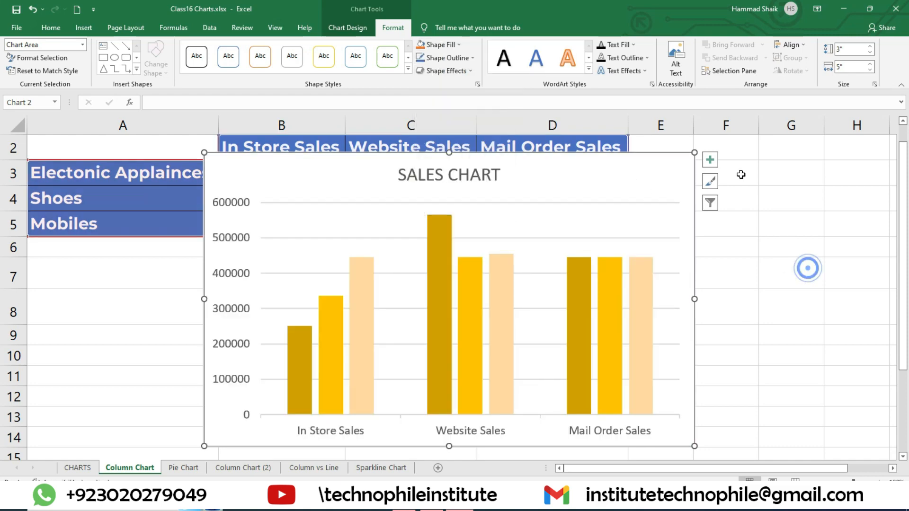
{"action": "left_click", "coordinate": [452, 43]}
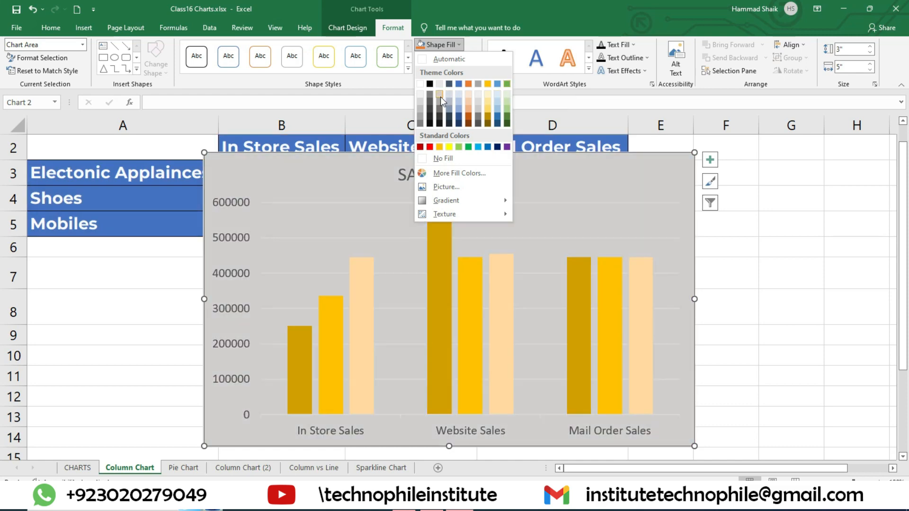
{"action": "left_click", "coordinate": [441, 96]}
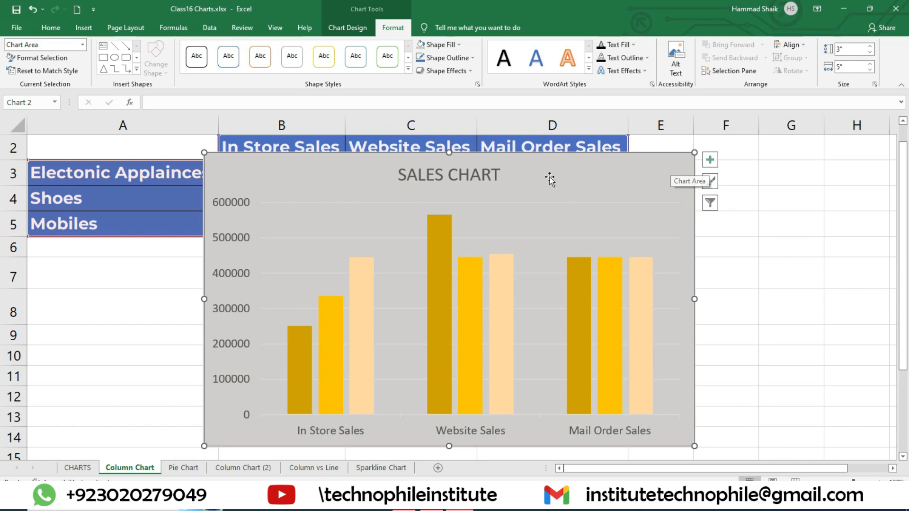
Fill the plot area behind the columns with a light blue theme colour
{"action": "left_click", "coordinate": [638, 232]}
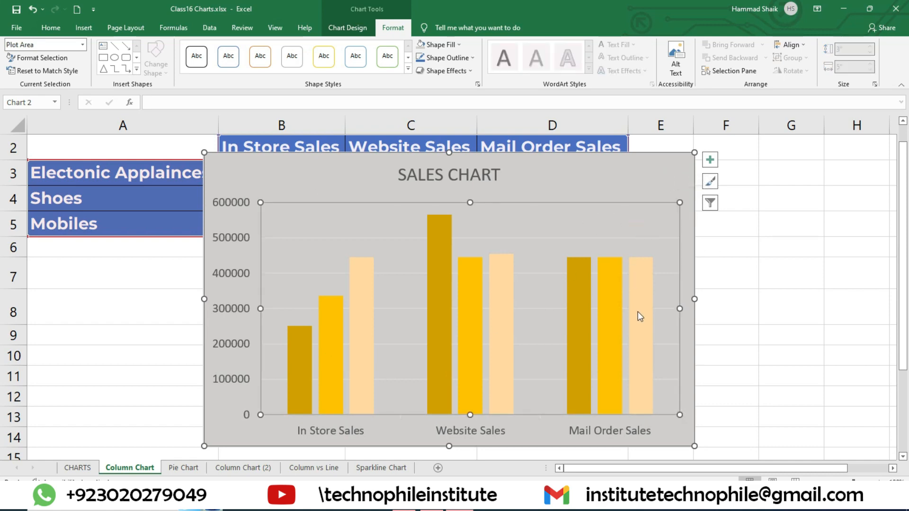
{"action": "left_click", "coordinate": [438, 45]}
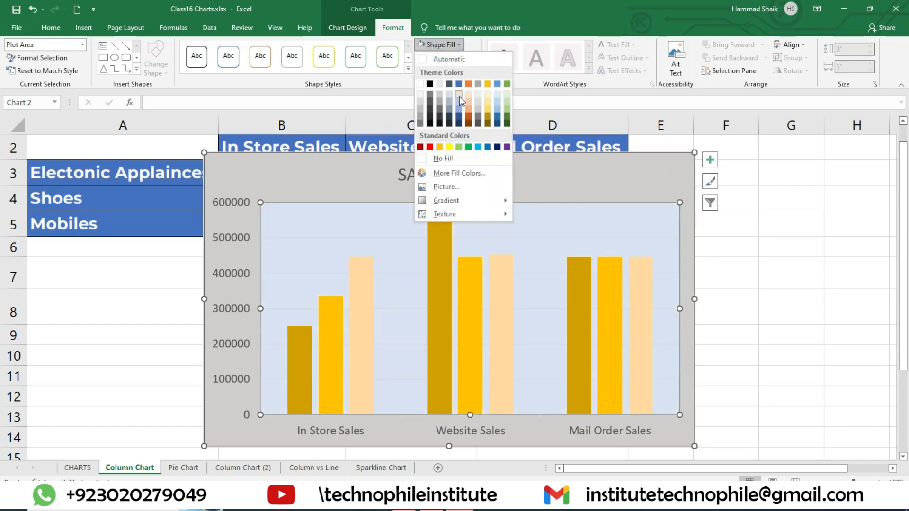
{"action": "left_click", "coordinate": [458, 102]}
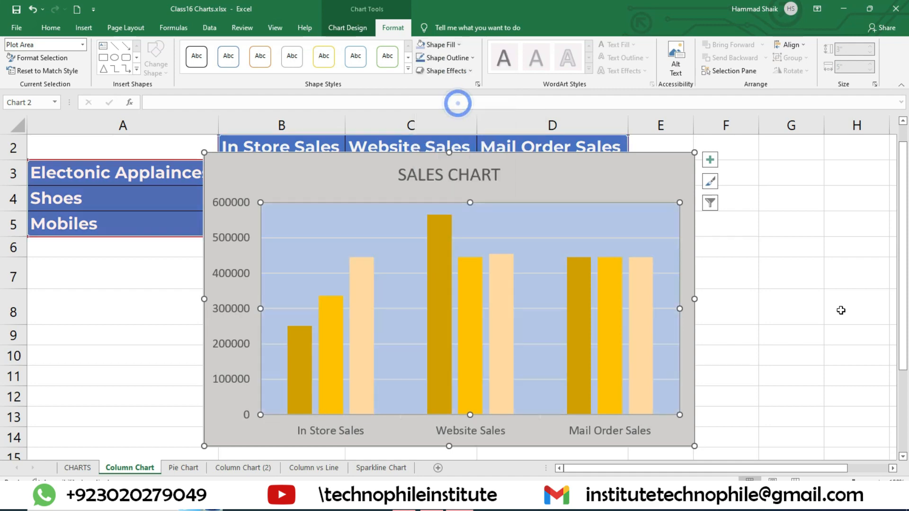
Fill the Electonic Applainces series columns with the green theme colour and deselect the chart
{"action": "left_click", "coordinate": [301, 357]}
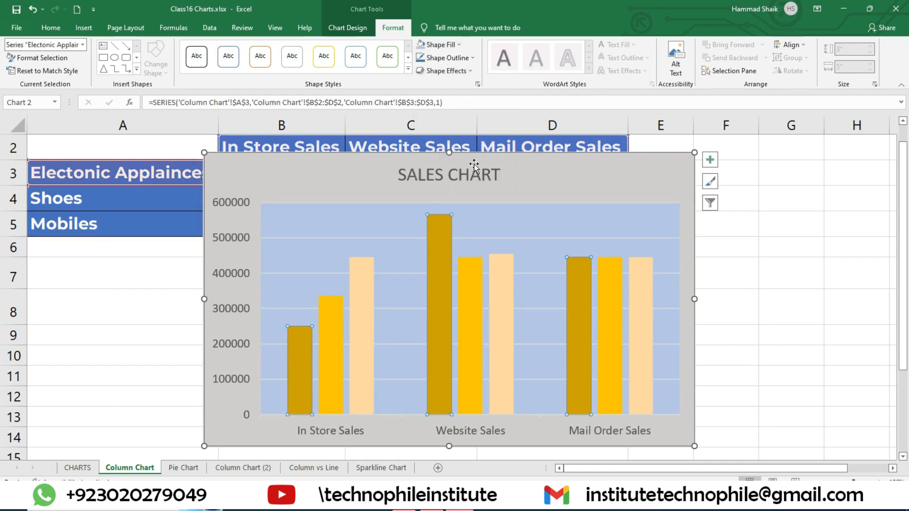
{"action": "left_click", "coordinate": [441, 45]}
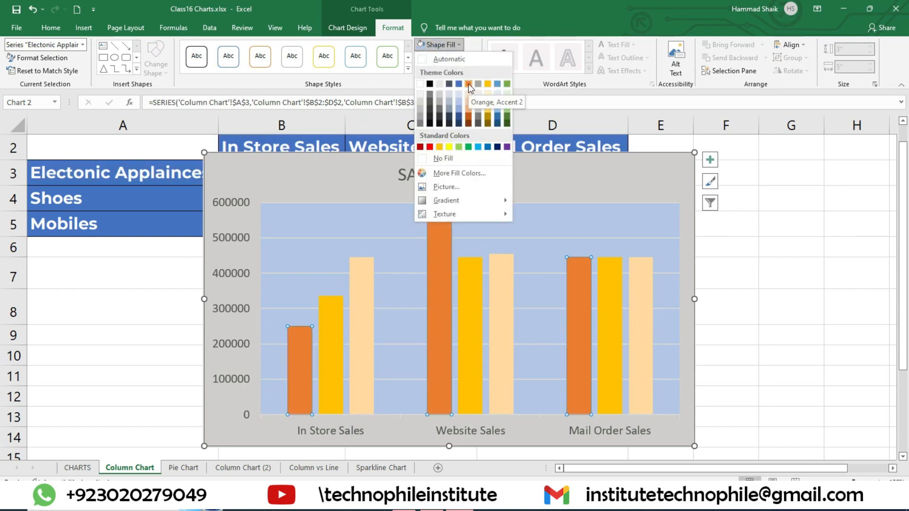
{"action": "left_click", "coordinate": [507, 84]}
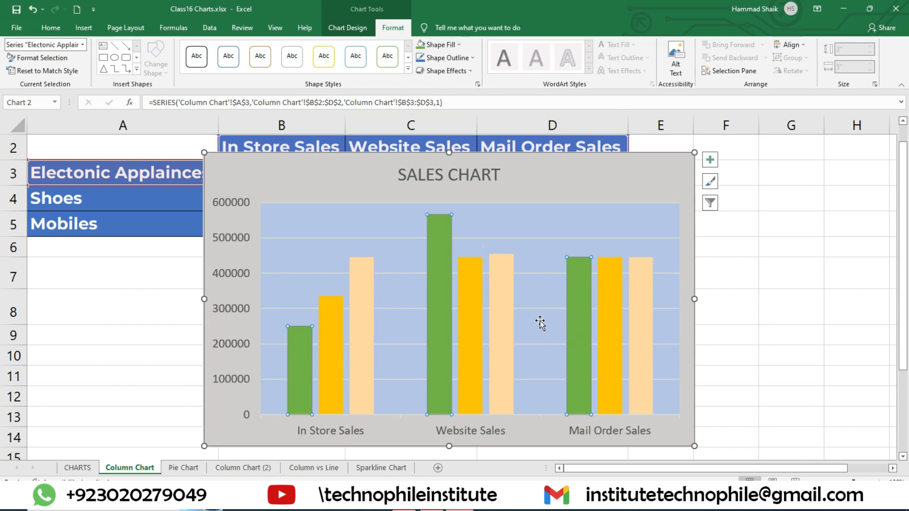
{"action": "left_click", "coordinate": [751, 256]}
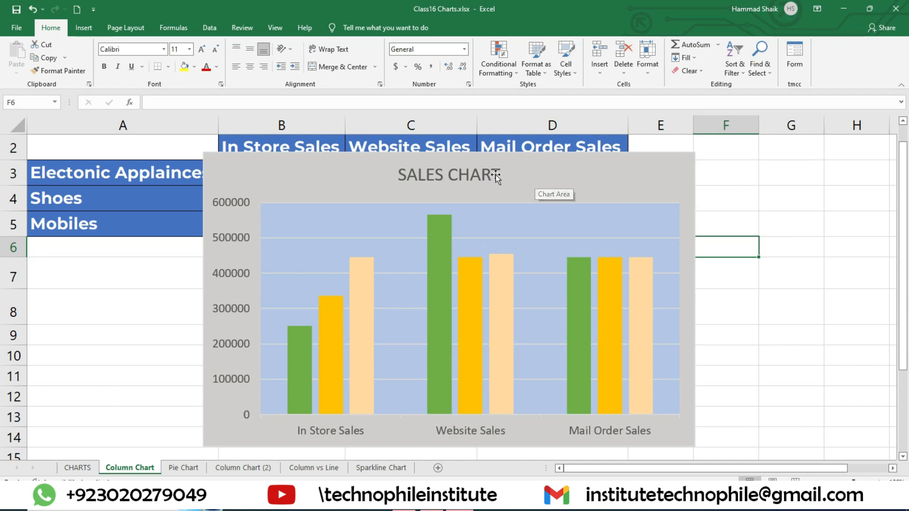
Open the chart area formatting options and examine the fill, effects, and size and properties settings
{"action": "left_click", "coordinate": [650, 174]}
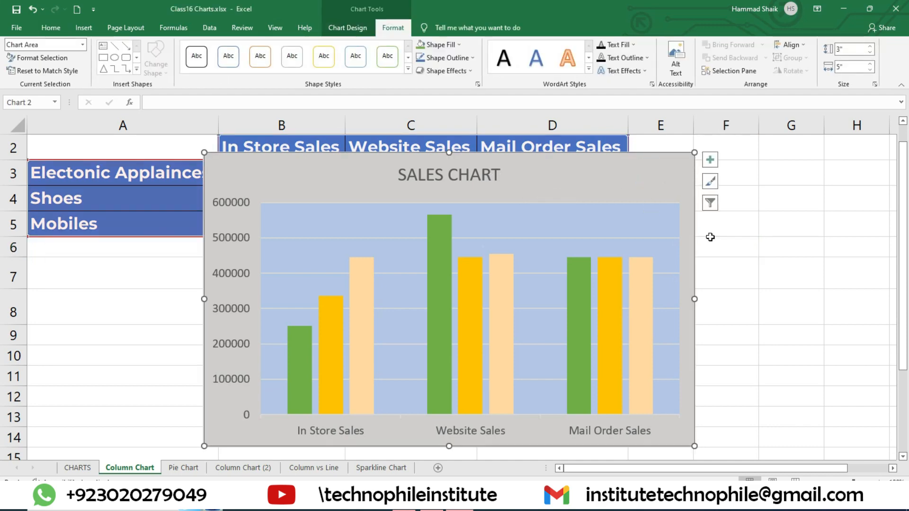
{"action": "double_click", "coordinate": [669, 166]}
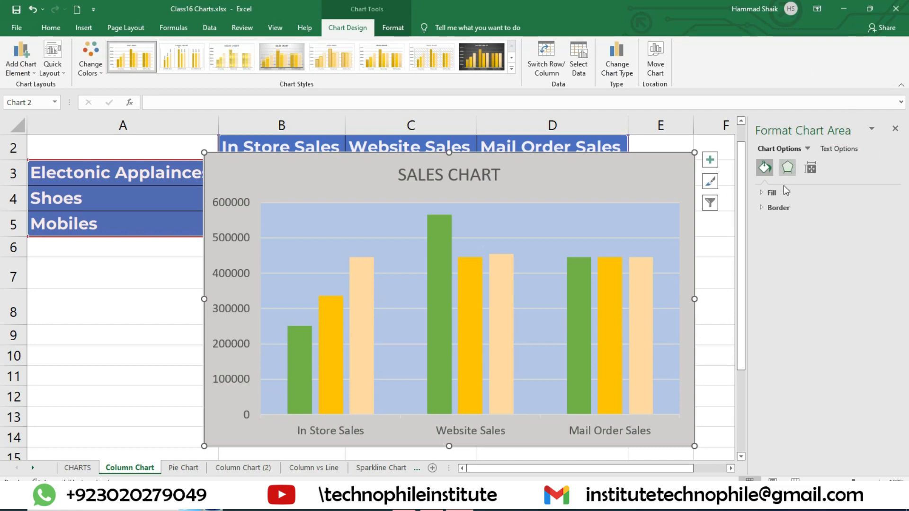
{"action": "left_click", "coordinate": [765, 194]}
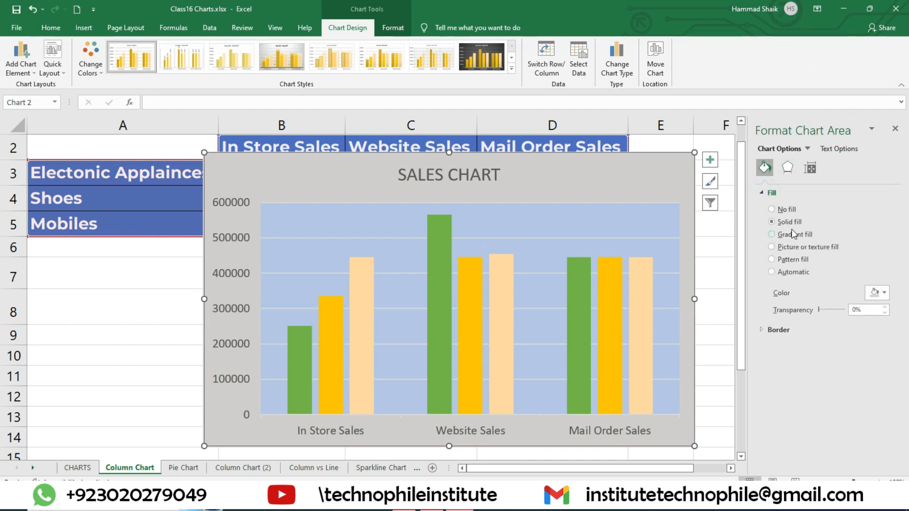
{"action": "left_click", "coordinate": [787, 168]}
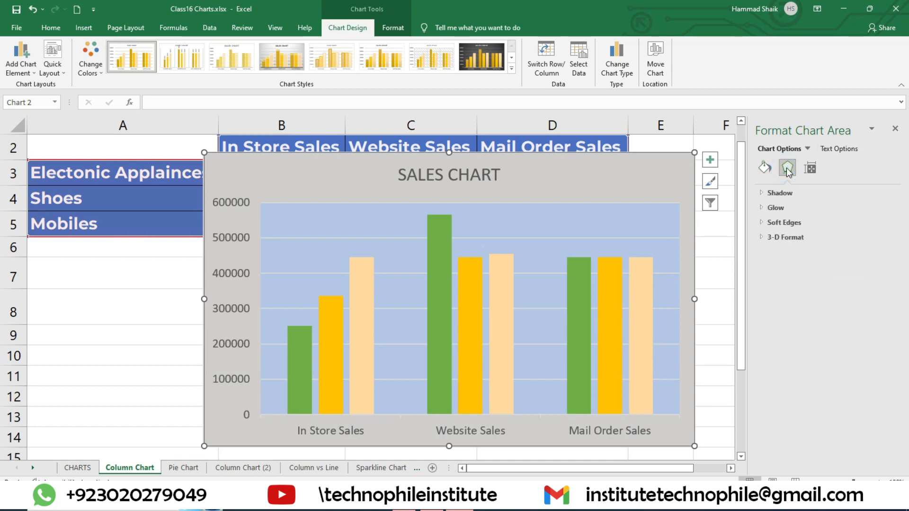
{"action": "left_click", "coordinate": [766, 195]}
{"action": "left_click", "coordinate": [767, 194]}
{"action": "left_click", "coordinate": [811, 169]}
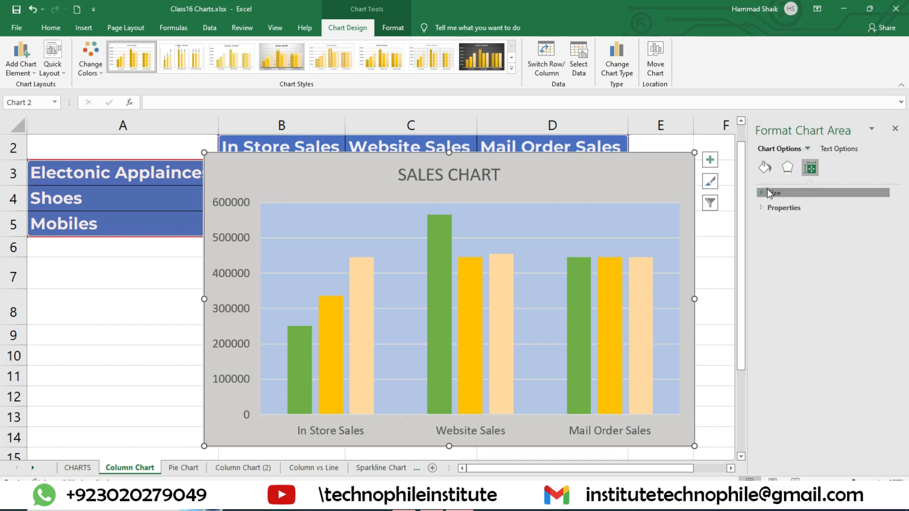
{"action": "left_click", "coordinate": [773, 192]}
{"action": "left_click", "coordinate": [772, 193]}
Resize the sales chart from its upper-right corner, making it slightly wider and shorter, close the formatting options and deselect the chart
{"action": "left_click_drag", "start_coordinate": [695, 153], "coordinate": [712, 168]}
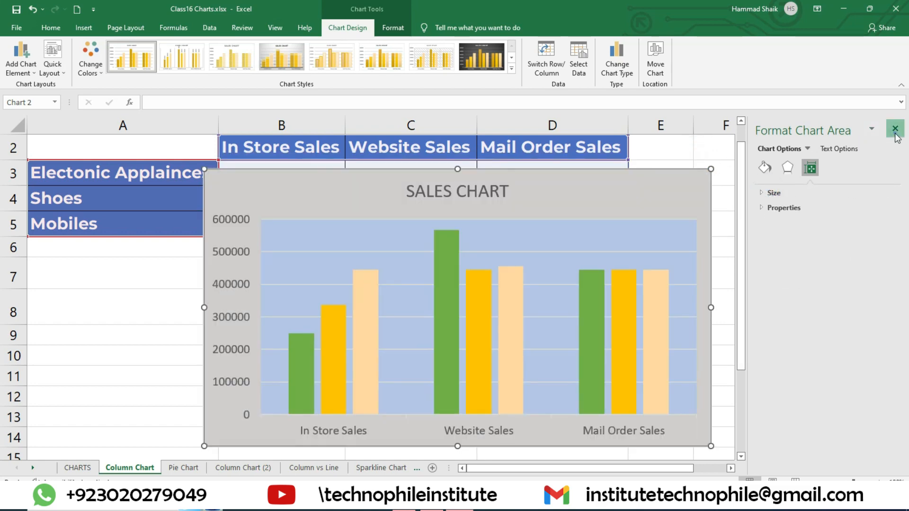
{"action": "left_click", "coordinate": [896, 128]}
{"action": "left_click", "coordinate": [734, 272]}
Open the plot area formatting options and examine the effects and the list of formattable chart elements
{"action": "double_click", "coordinate": [630, 233]}
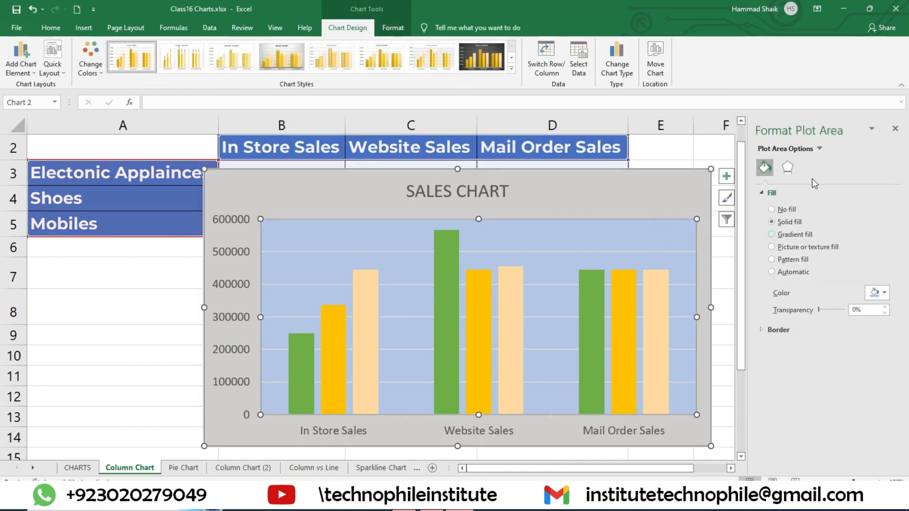
{"action": "left_click", "coordinate": [789, 167]}
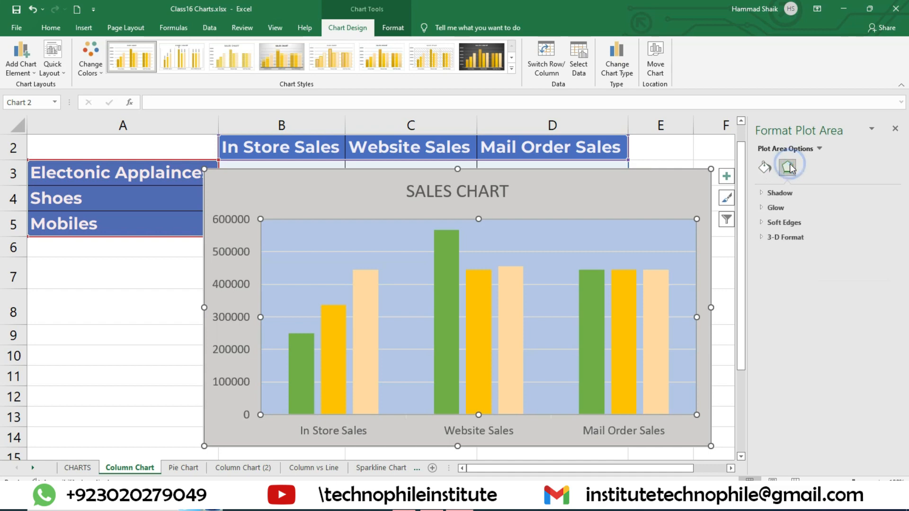
{"action": "left_click", "coordinate": [813, 151]}
{"action": "left_click", "coordinate": [820, 150]}
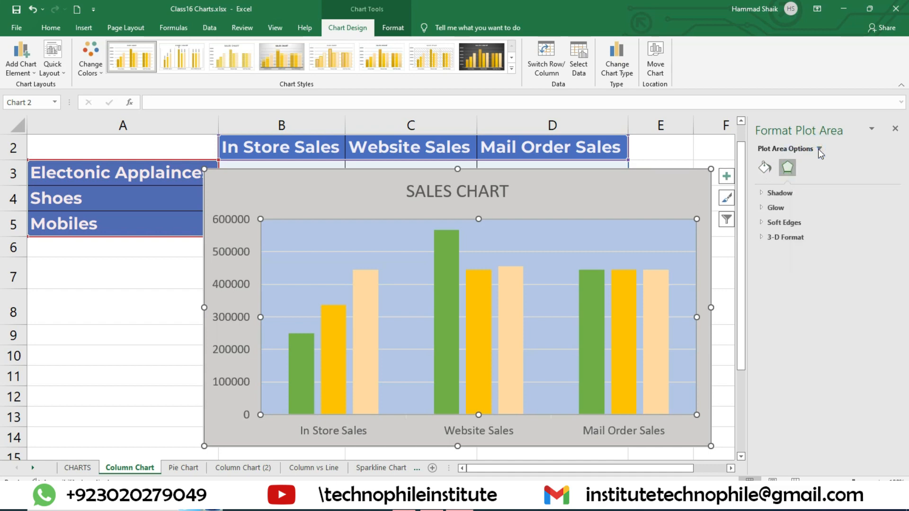
{"action": "left_click", "coordinate": [820, 149]}
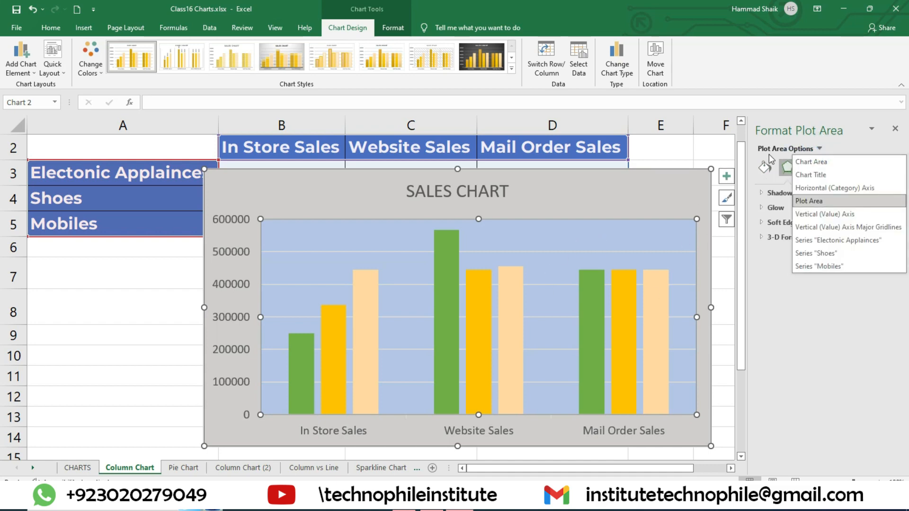
Examine the formatting options of the major gridlines and the Shoes and Mobiles series, including the Mobiles fill and series options
{"action": "left_click", "coordinate": [833, 227]}
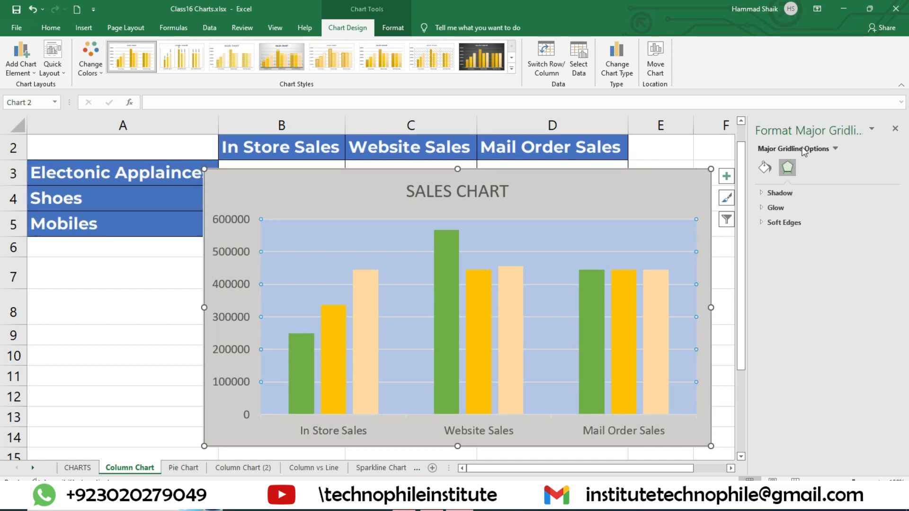
{"action": "left_click", "coordinate": [836, 151]}
{"action": "left_click", "coordinate": [805, 251]}
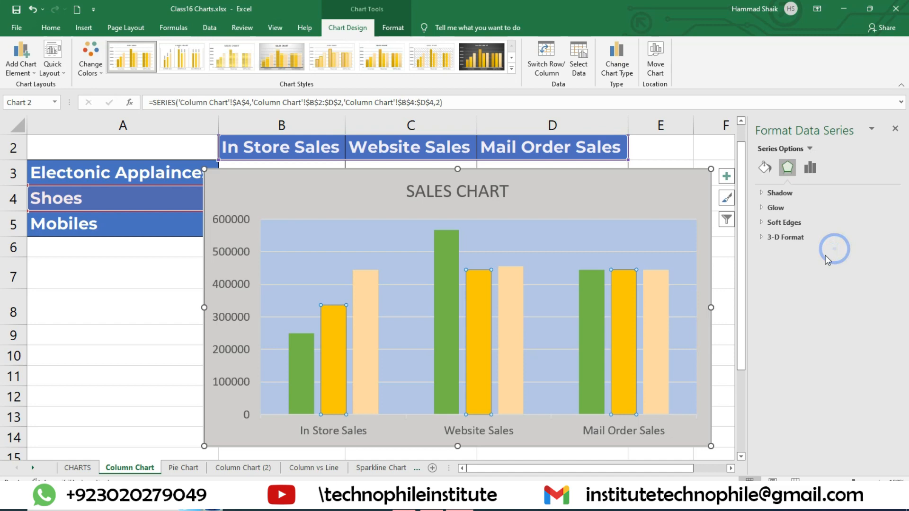
{"action": "left_click", "coordinate": [808, 150]}
{"action": "left_click", "coordinate": [786, 264]}
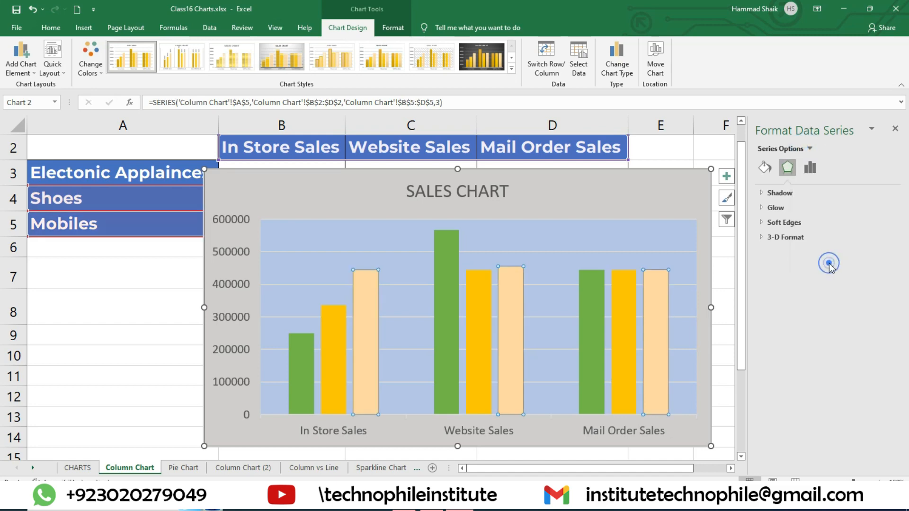
{"action": "left_click", "coordinate": [765, 167]}
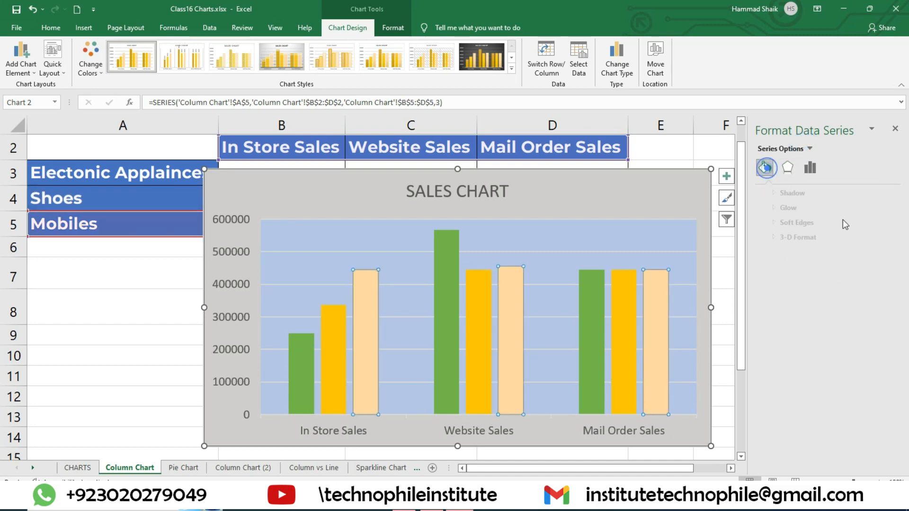
{"action": "left_click", "coordinate": [811, 168]}
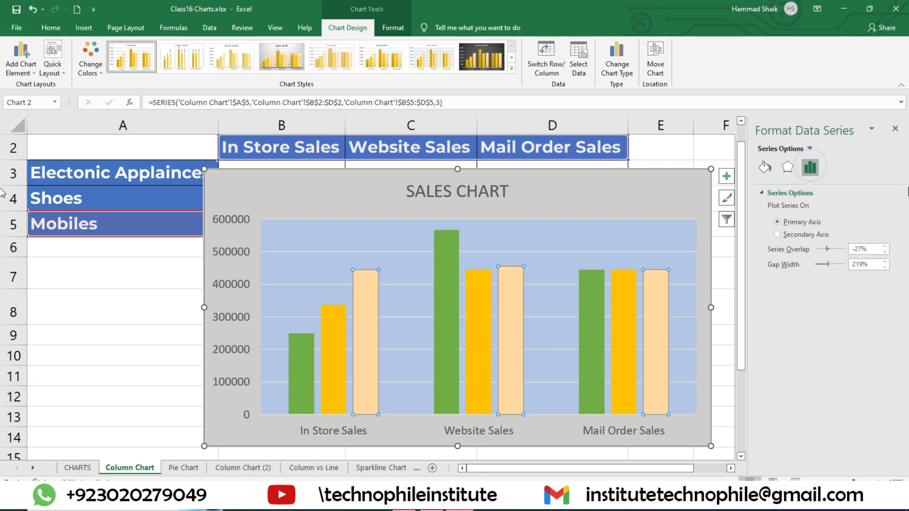
{"action": "left_click", "coordinate": [894, 130]}
{"action": "left_click", "coordinate": [751, 265]}
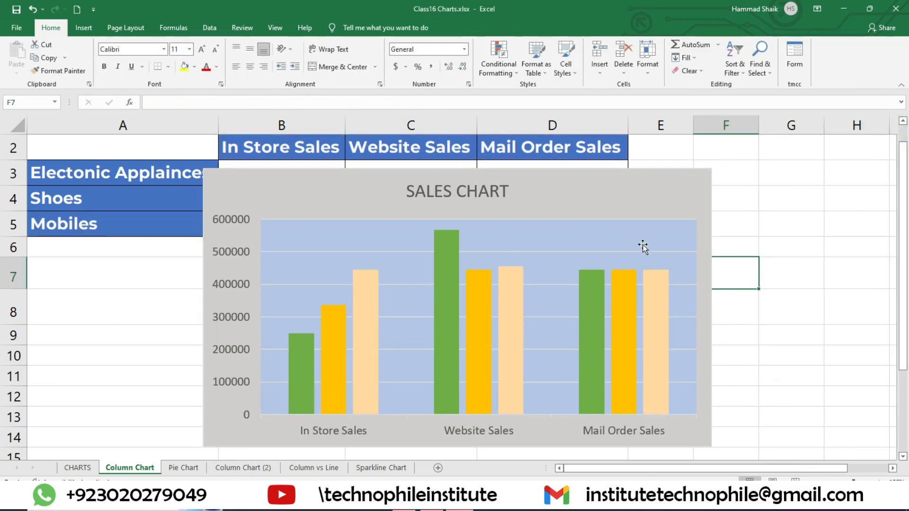
Reopen the plot area formatting options and review the effects, the chart element list and the pane's placement options
{"action": "left_click", "coordinate": [611, 259]}
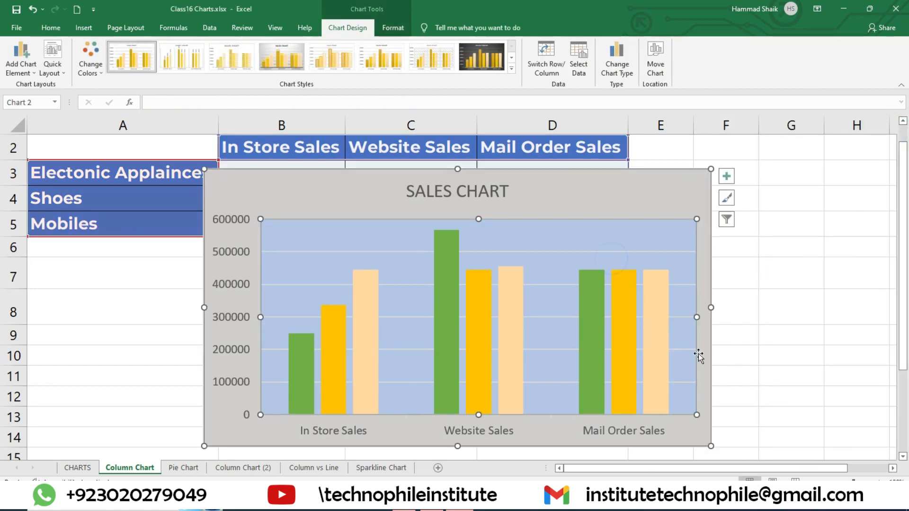
{"action": "double_click", "coordinate": [649, 233]}
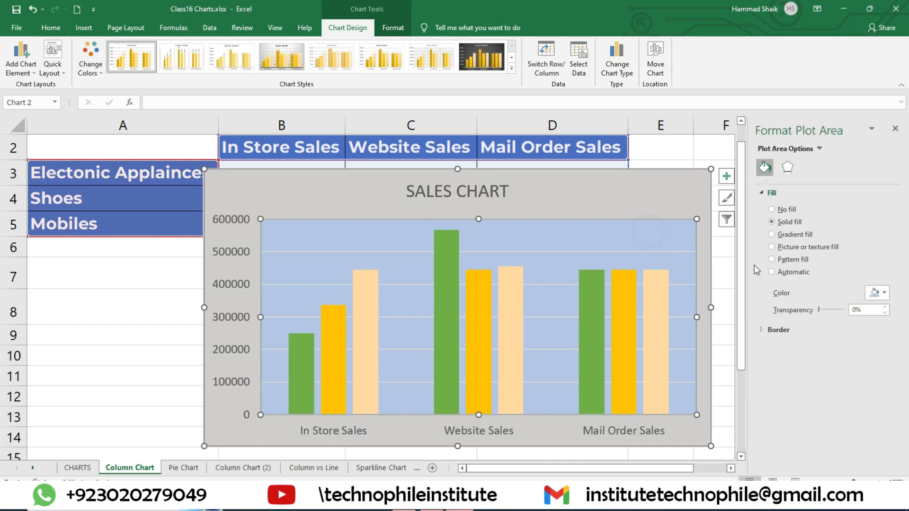
{"action": "left_click", "coordinate": [788, 167]}
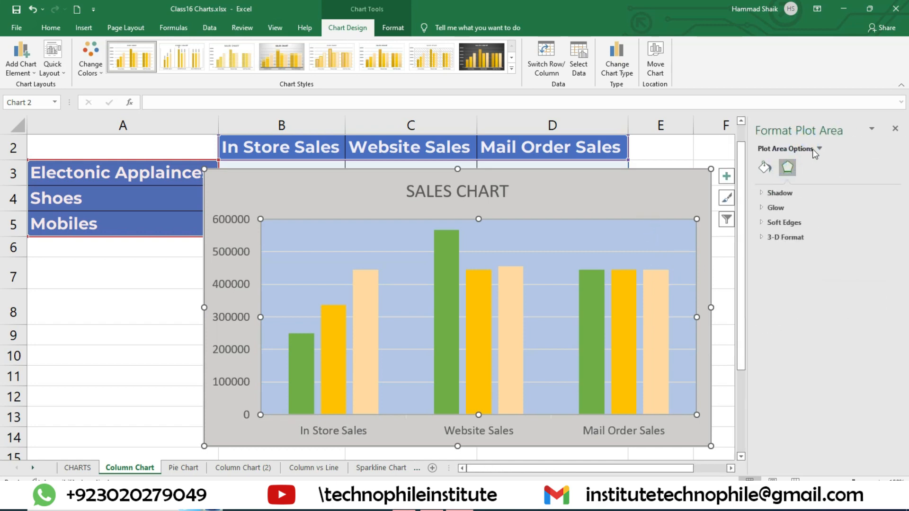
{"action": "left_click", "coordinate": [825, 149]}
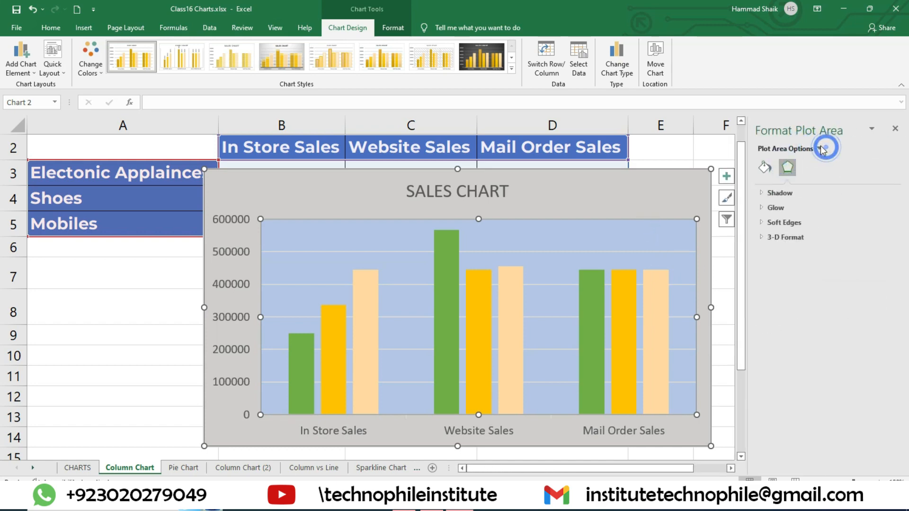
{"action": "left_click", "coordinate": [845, 133]}
{"action": "left_click", "coordinate": [872, 129]}
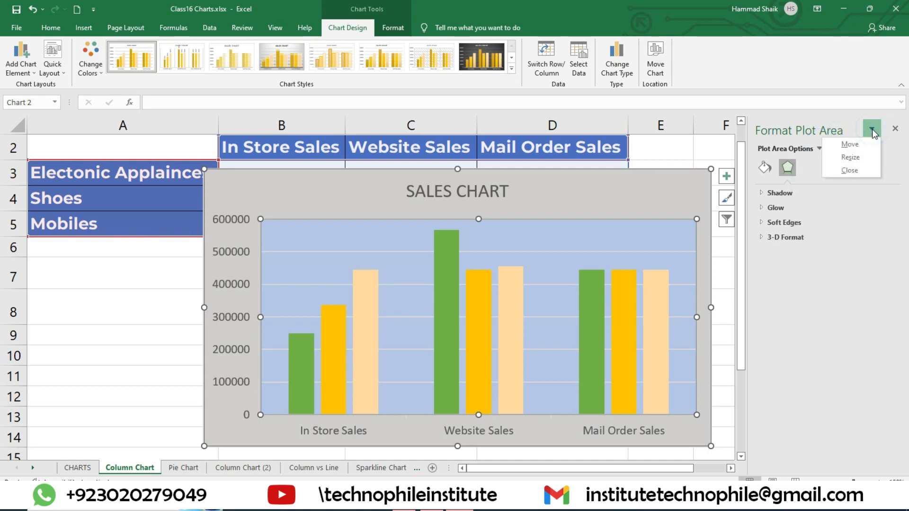
{"action": "left_click", "coordinate": [873, 130]}
Open the Shoes series options, try plotting the series on the secondary axis and return it to the primary axis
{"action": "left_click", "coordinate": [819, 148]}
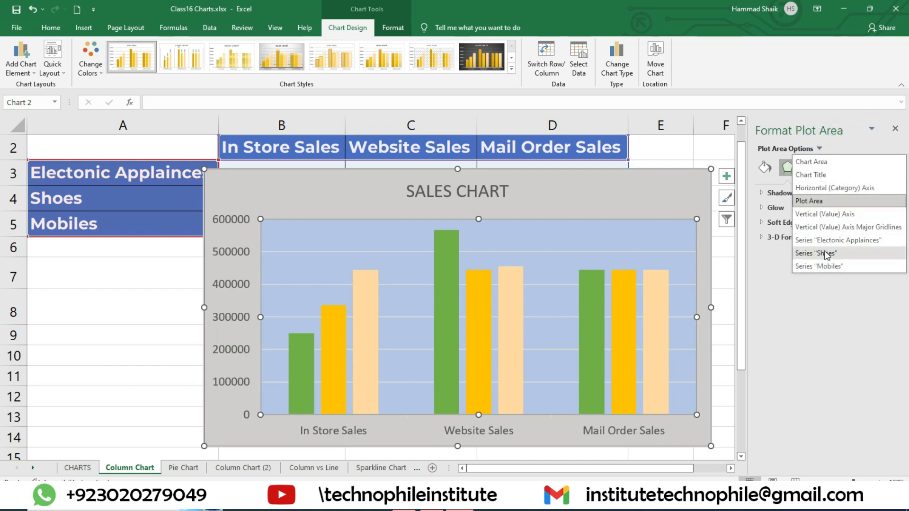
{"action": "left_click", "coordinate": [827, 255]}
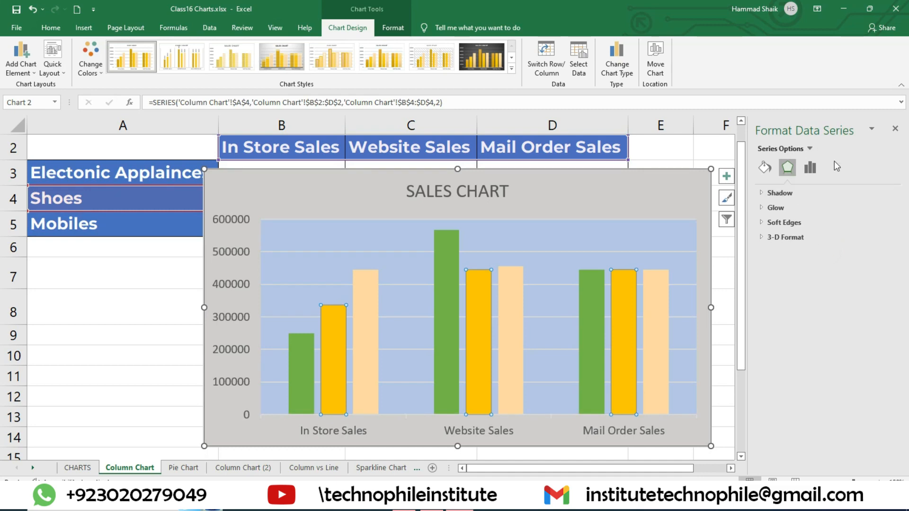
{"action": "left_click", "coordinate": [811, 170]}
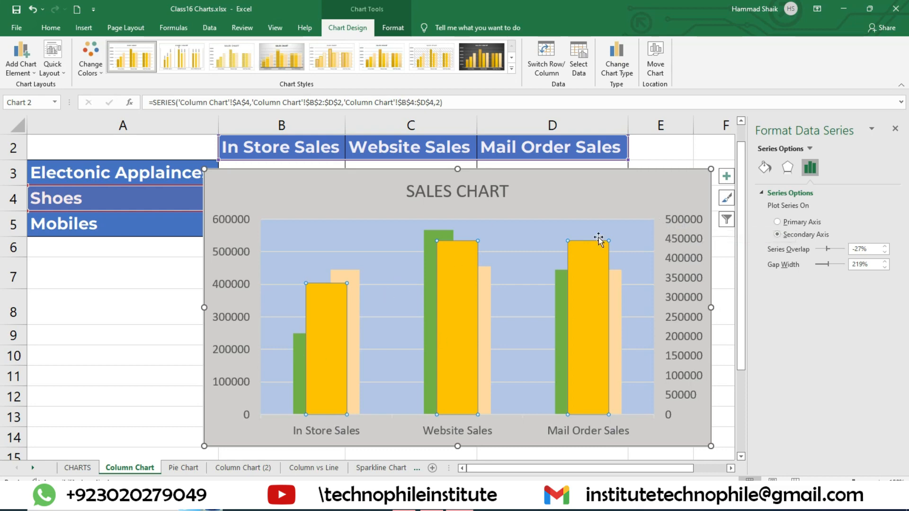
{"action": "left_click", "coordinate": [799, 223]}
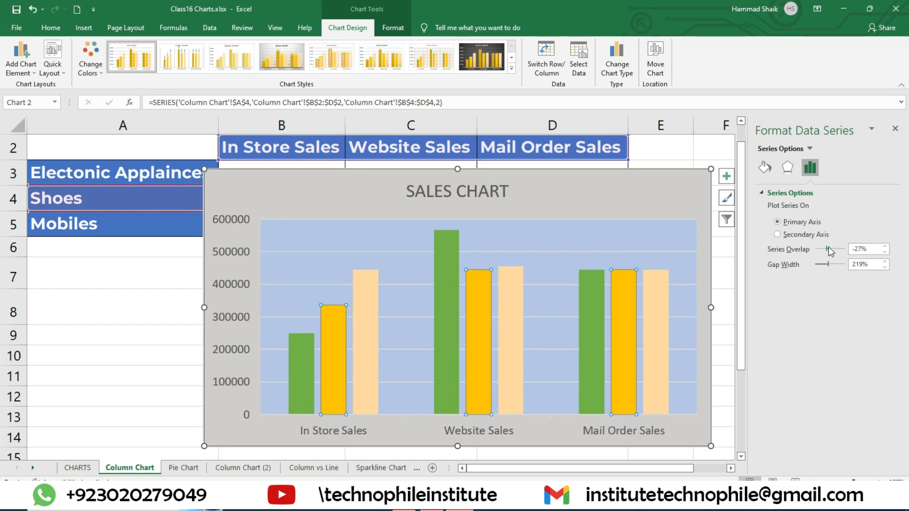
Set the column series overlap to -90% and the gap width to 301%
{"action": "left_click_drag", "start_coordinate": [829, 250], "coordinate": [797, 270]}
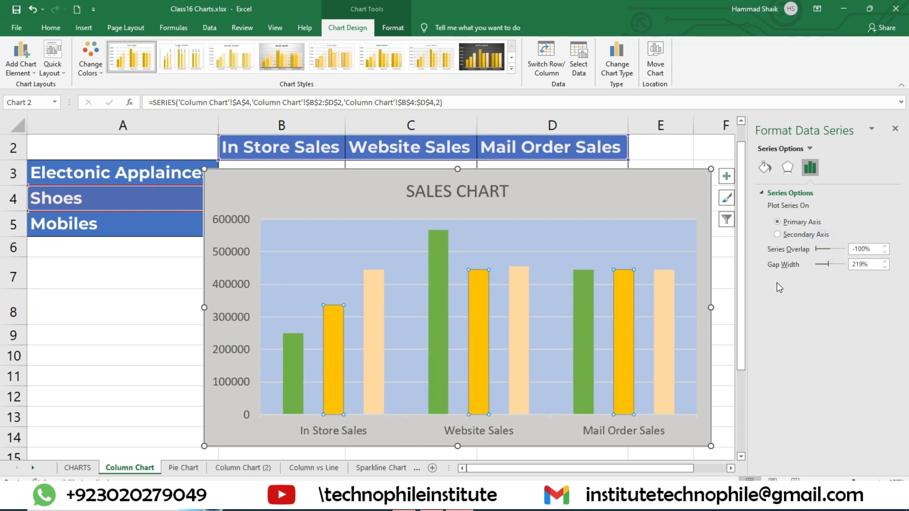
{"action": "left_click", "coordinate": [822, 250]}
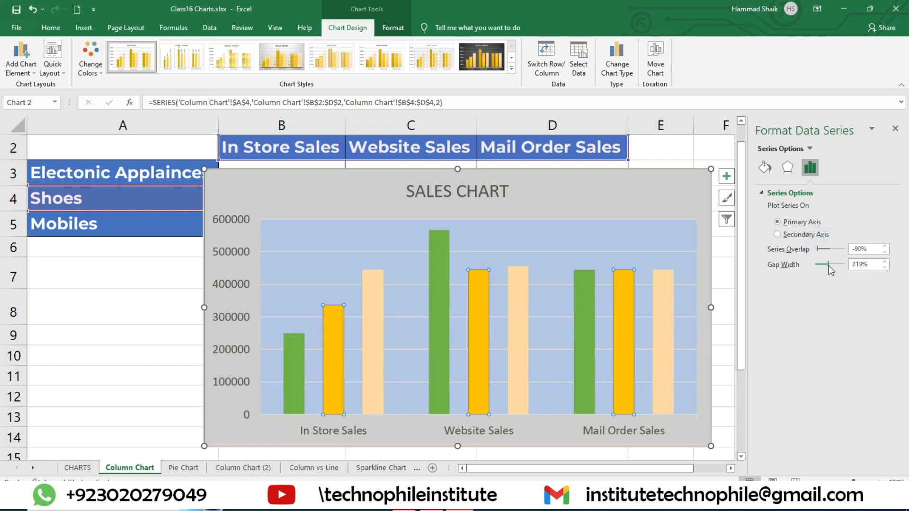
{"action": "mouse_move", "coordinate": [829, 269]}
{"action": "left_mouse_down"}
{"action": "mouse_move", "coordinate": [837, 266]}
{"action": "mouse_move", "coordinate": [823, 268]}
{"action": "left_mouse_up"}
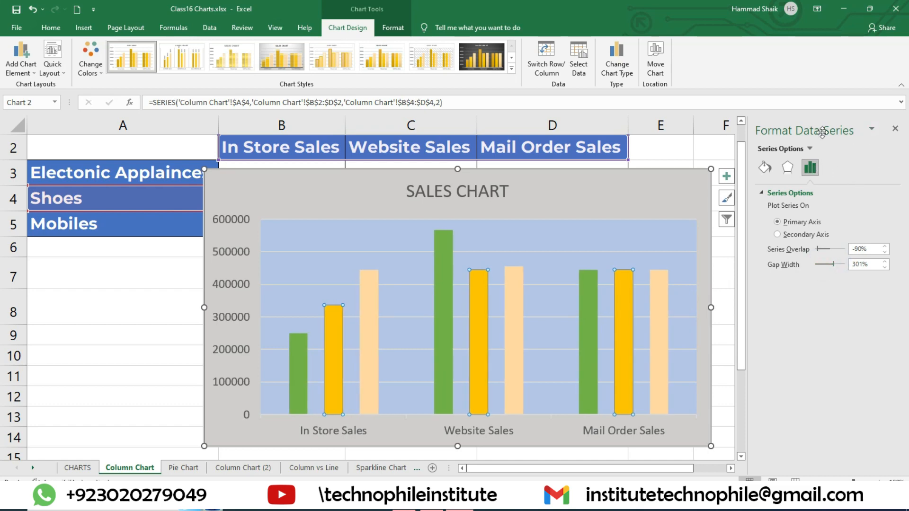
Examine the Mobiles series options and the vertical value axis options, including bounds and units, and close the formatting options
{"action": "left_click", "coordinate": [811, 150]}
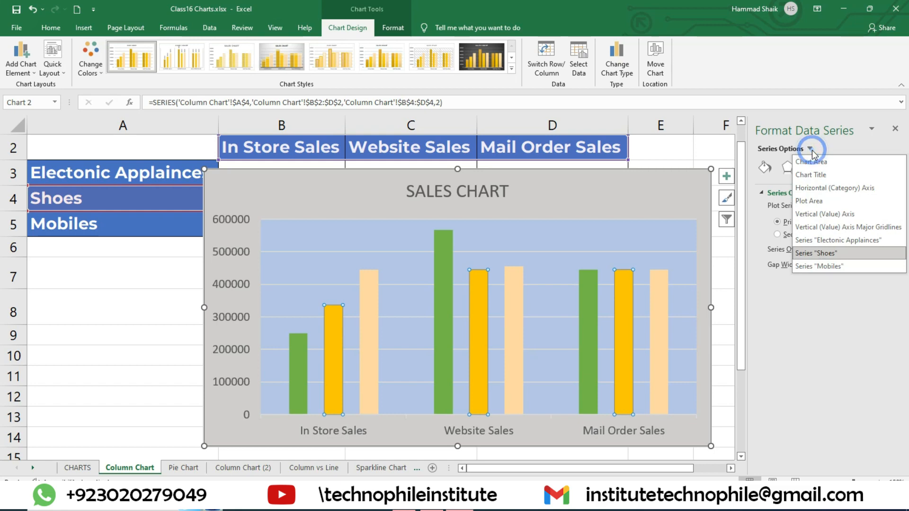
{"action": "left_click", "coordinate": [808, 267]}
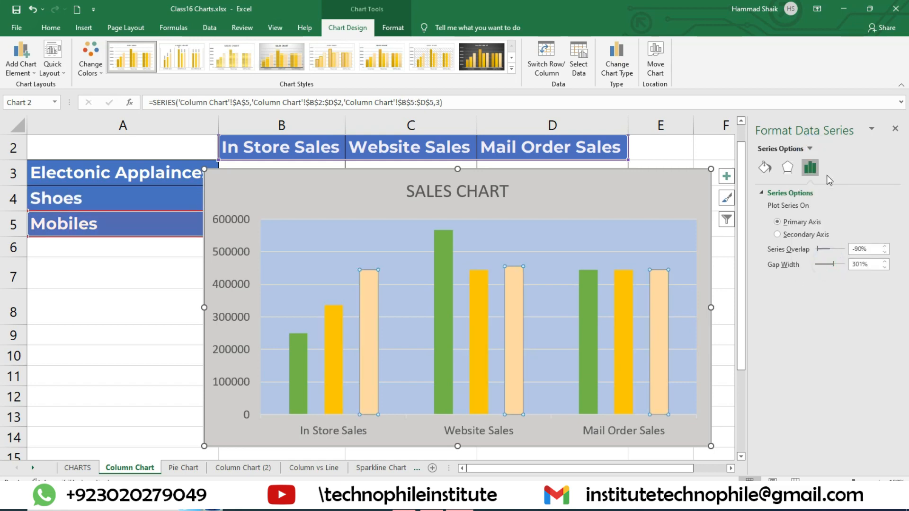
{"action": "left_click", "coordinate": [810, 149]}
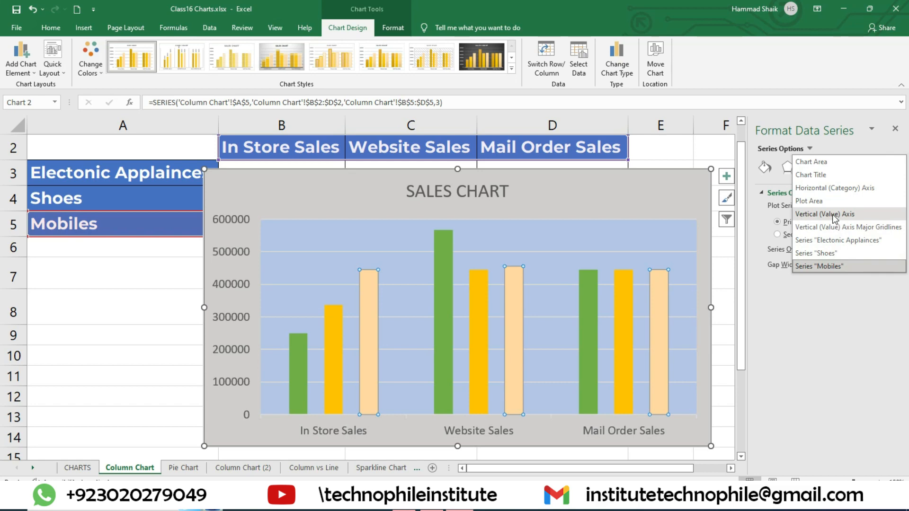
{"action": "left_click", "coordinate": [817, 217]}
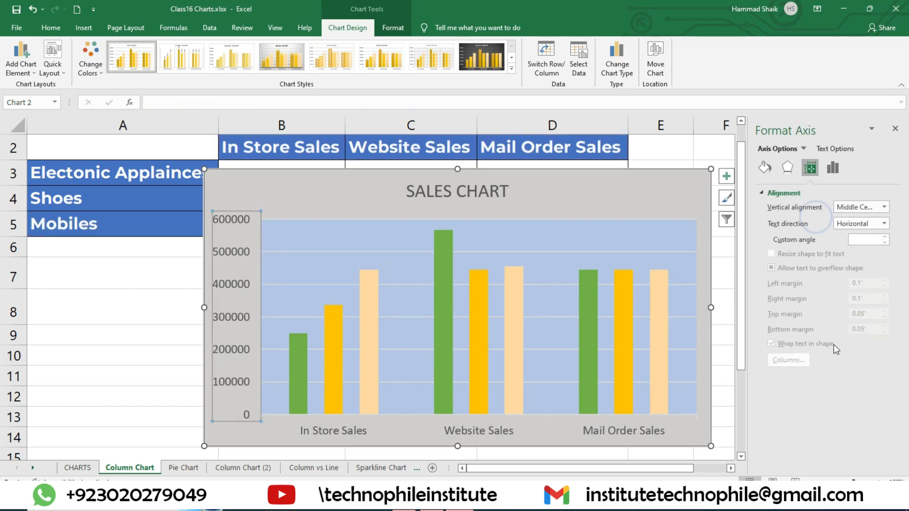
{"action": "left_click", "coordinate": [835, 169]}
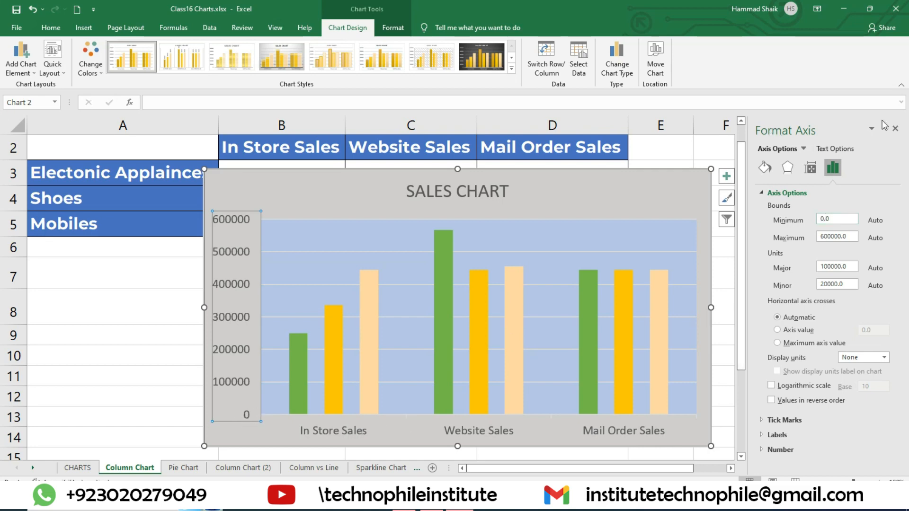
{"action": "left_click", "coordinate": [895, 128]}
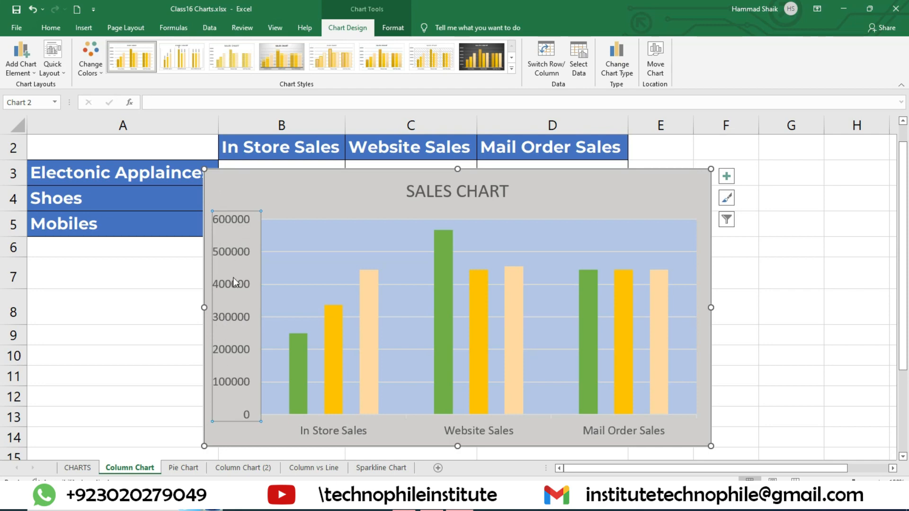
{"action": "left_click", "coordinate": [249, 236]}
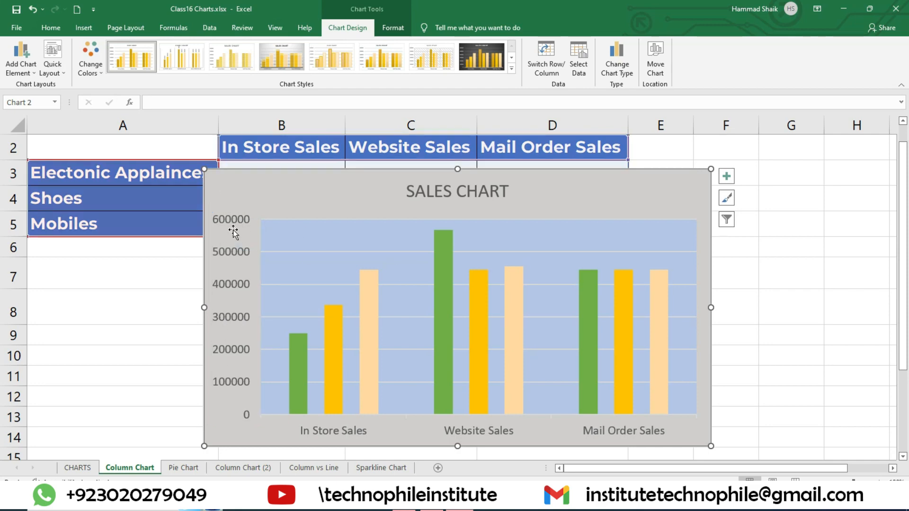
Open the vertical value axis options of the sales chart and set the minimum bound to 100000
{"action": "double_click", "coordinate": [233, 230]}
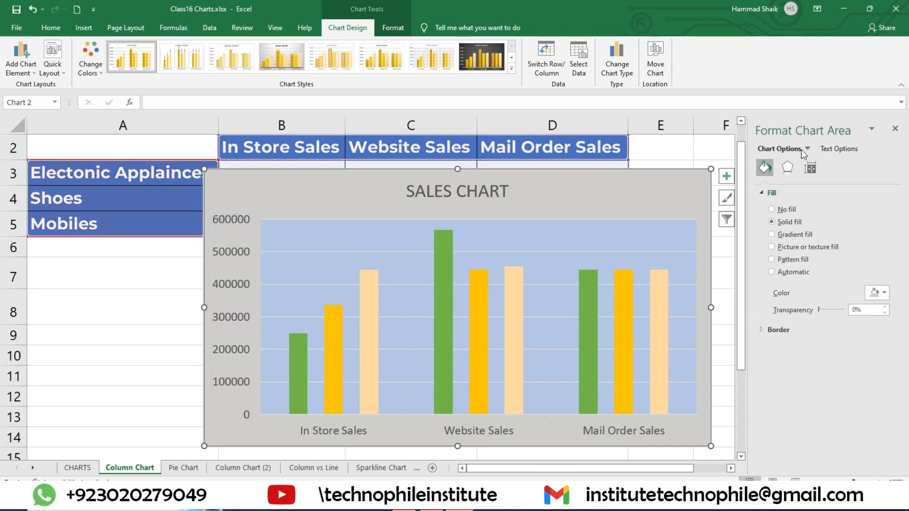
{"action": "left_click", "coordinate": [810, 171]}
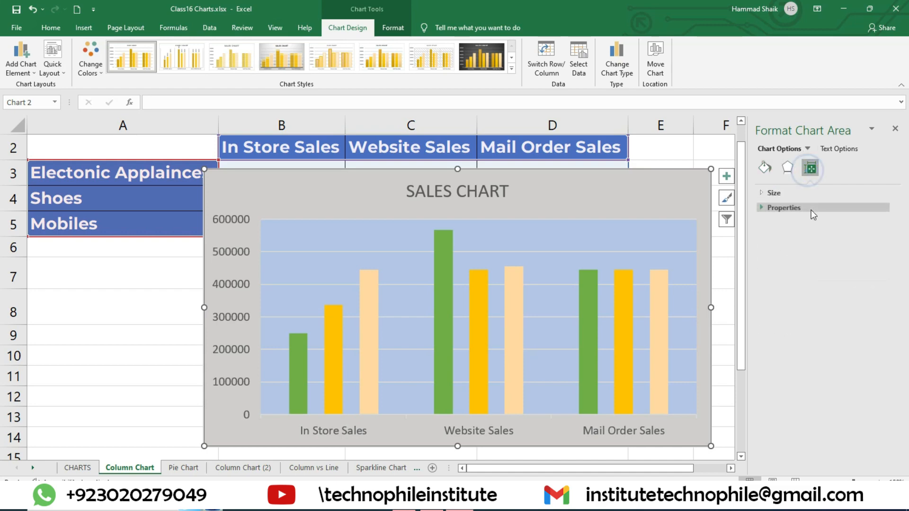
{"action": "left_click", "coordinate": [807, 149]}
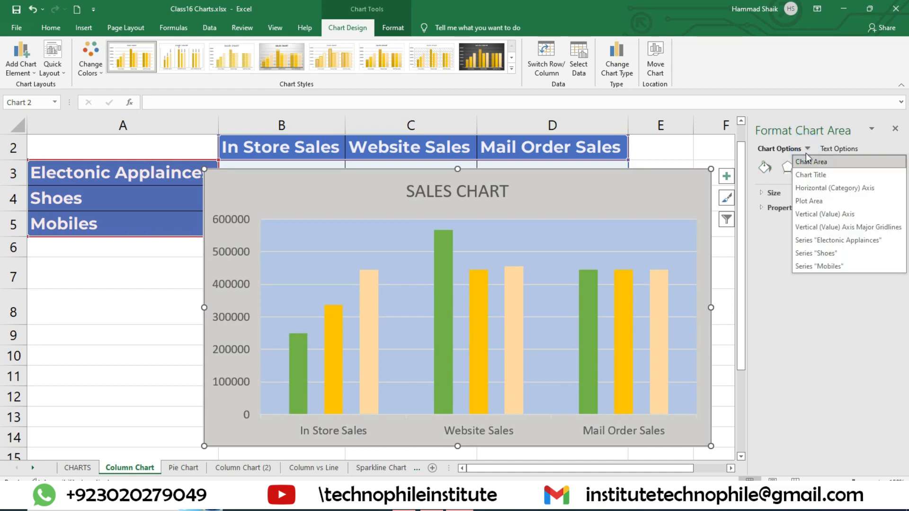
{"action": "left_click", "coordinate": [830, 218]}
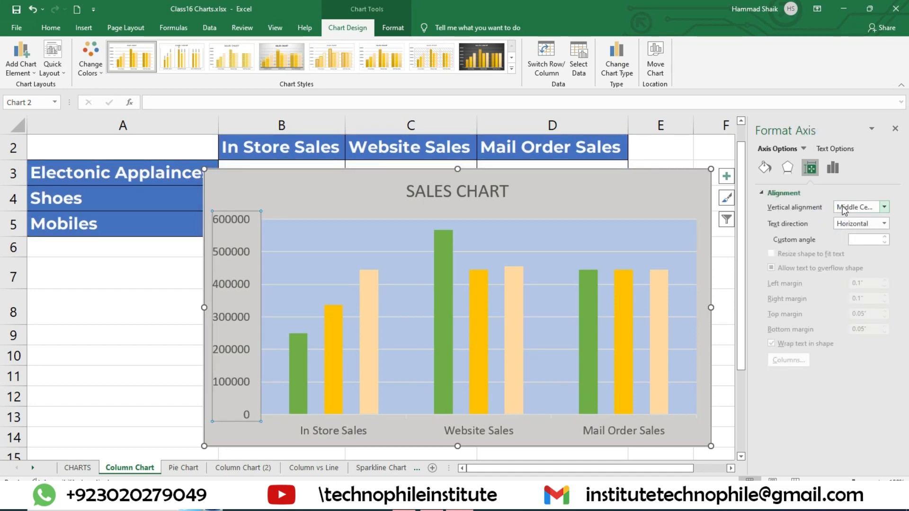
{"action": "left_click", "coordinate": [834, 170]}
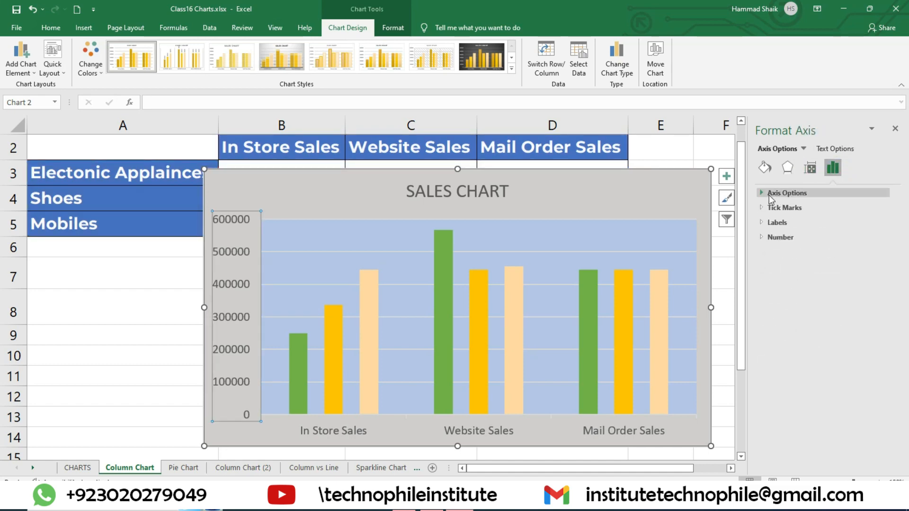
{"action": "left_click", "coordinate": [764, 194]}
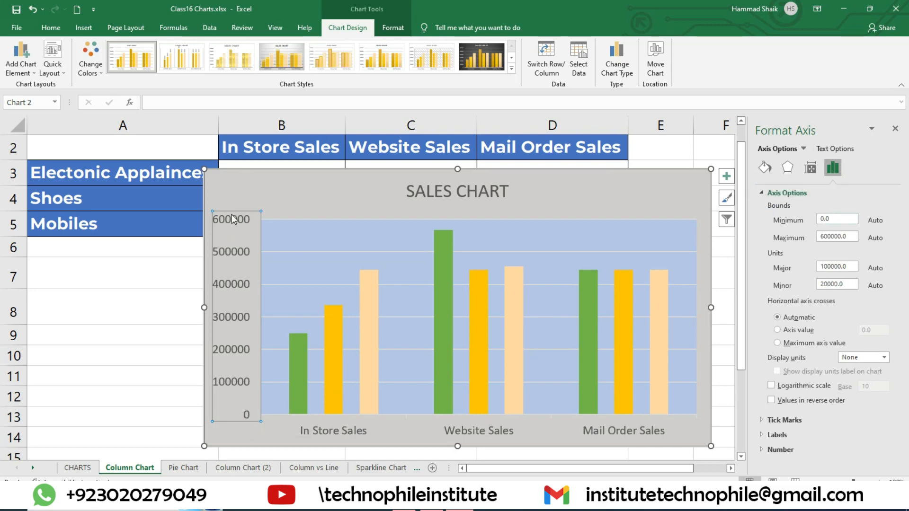
{"action": "left_click_drag", "start_coordinate": [834, 219], "coordinate": [797, 222]}
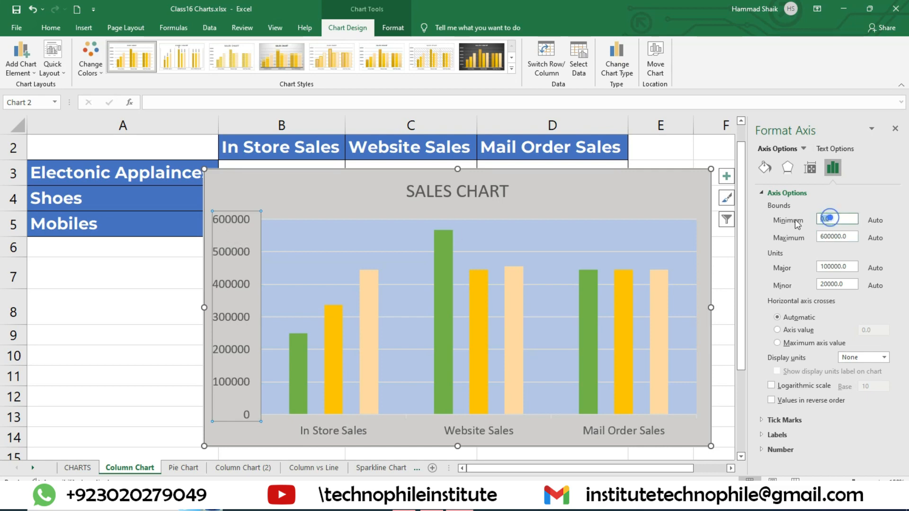
{"action": "type", "text": "100000"}
{"action": "left_click", "coordinate": [724, 320]}
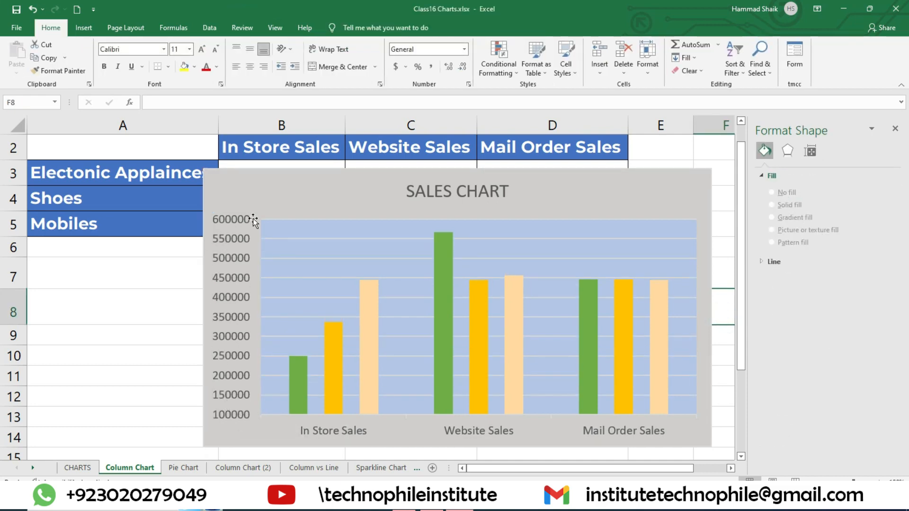
Set the major unit of the vertical value axis to 500000
{"action": "left_click", "coordinate": [238, 219]}
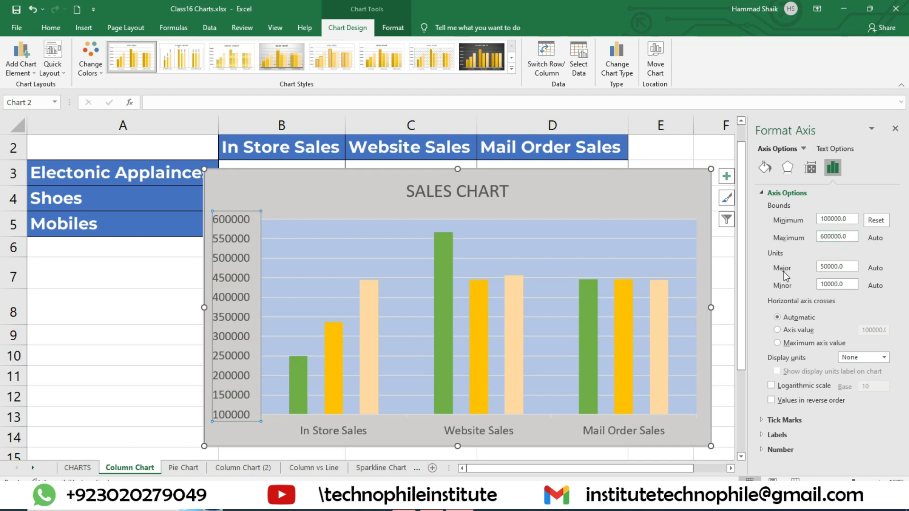
{"action": "double_click", "coordinate": [839, 266]}
{"action": "type", "text": "5"}
{"action": "left_click", "coordinate": [722, 321]}
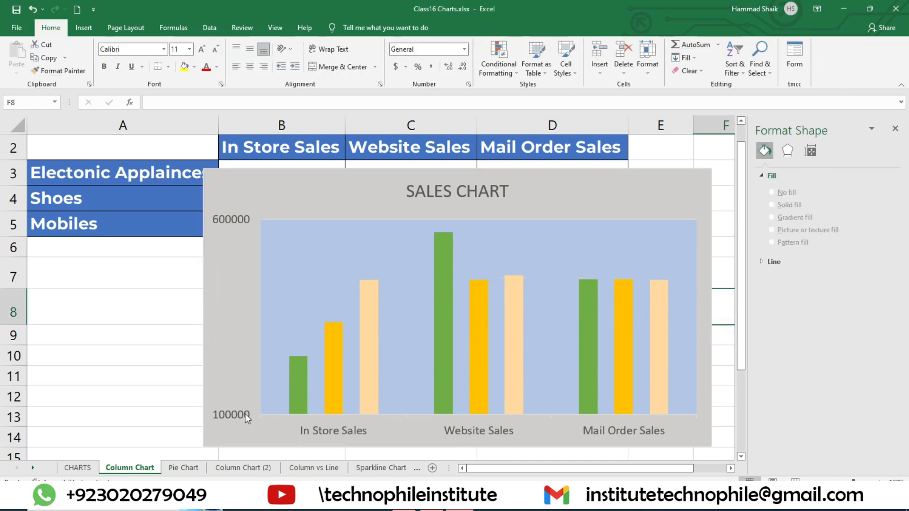
Reopen the vertical value axis options and reset the major unit to automatic
{"action": "left_click", "coordinate": [236, 391]}
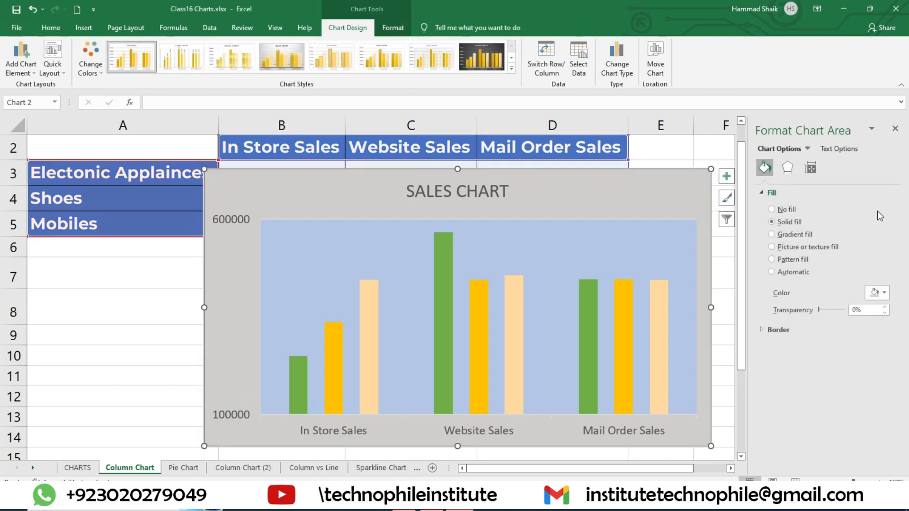
{"action": "left_click", "coordinate": [230, 219]}
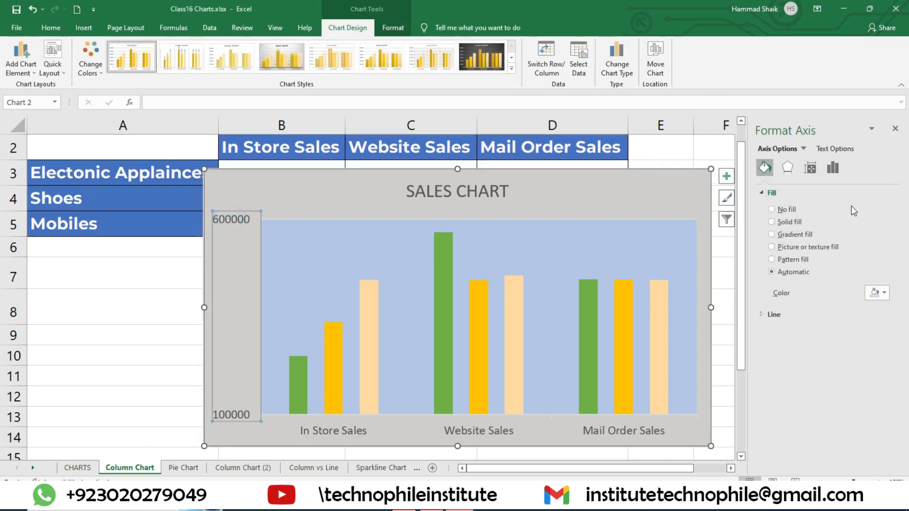
{"action": "left_click", "coordinate": [833, 168]}
{"action": "left_click", "coordinate": [784, 193]}
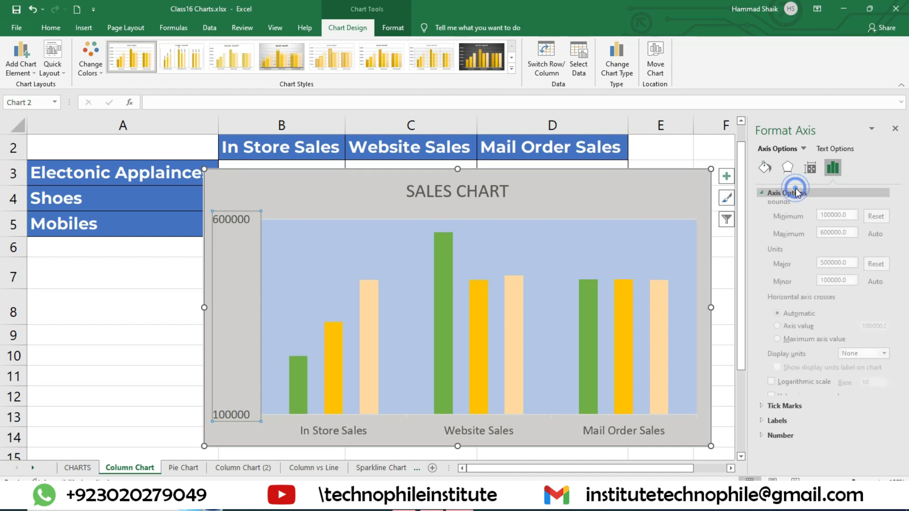
{"action": "left_click", "coordinate": [874, 268]}
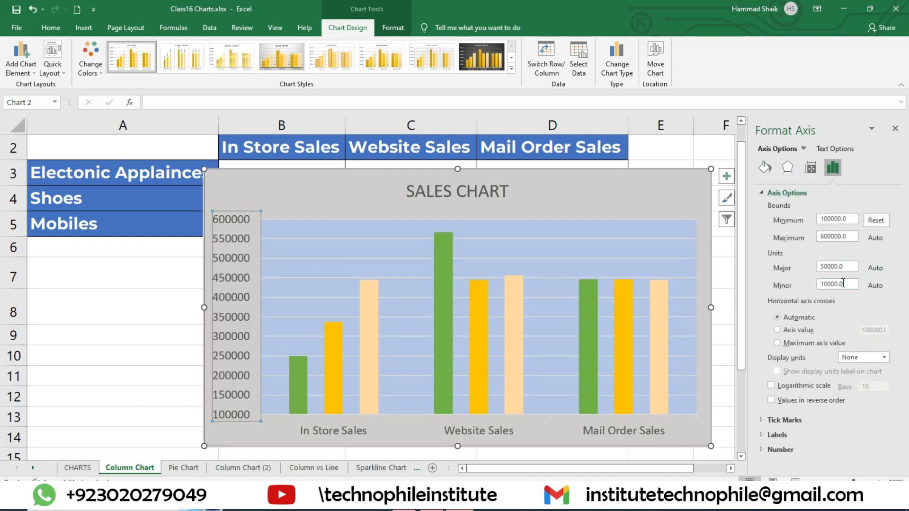
Try a minor unit of 500000 on the vertical value axis and reset it to automatic
{"action": "left_click_drag", "start_coordinate": [839, 283], "coordinate": [819, 289]}
{"action": "type", "text": "500000"}
{"action": "key", "text": "Return"}
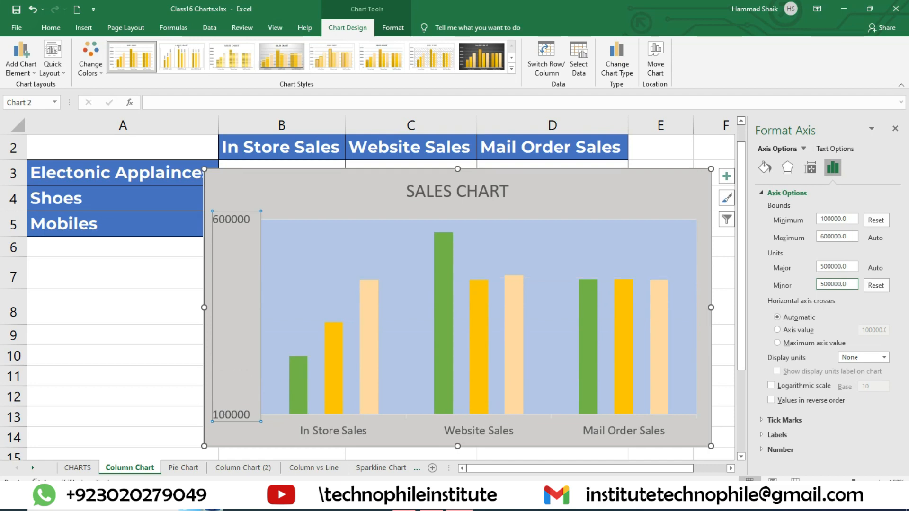
{"action": "left_click", "coordinate": [876, 285]}
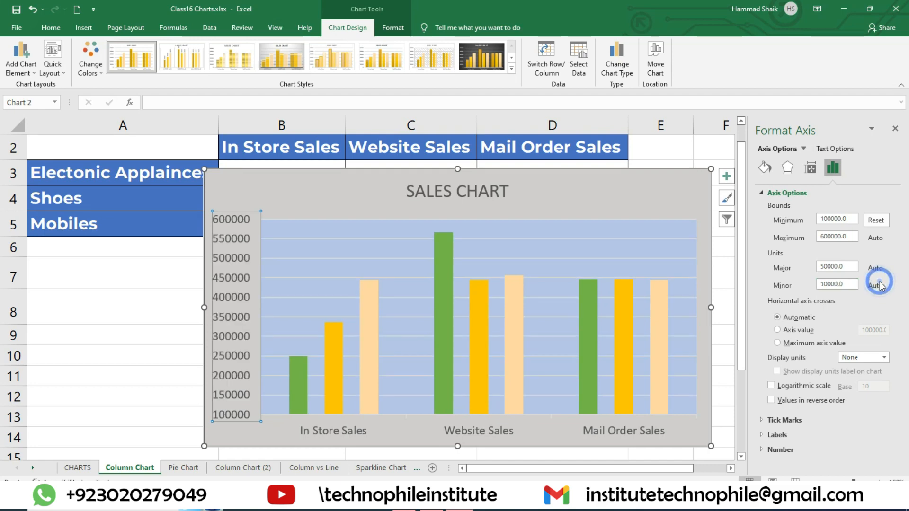
Review the vertical axis major unit and its minimum and maximum bounds, and close the axis formatting options
{"action": "left_click", "coordinate": [839, 266]}
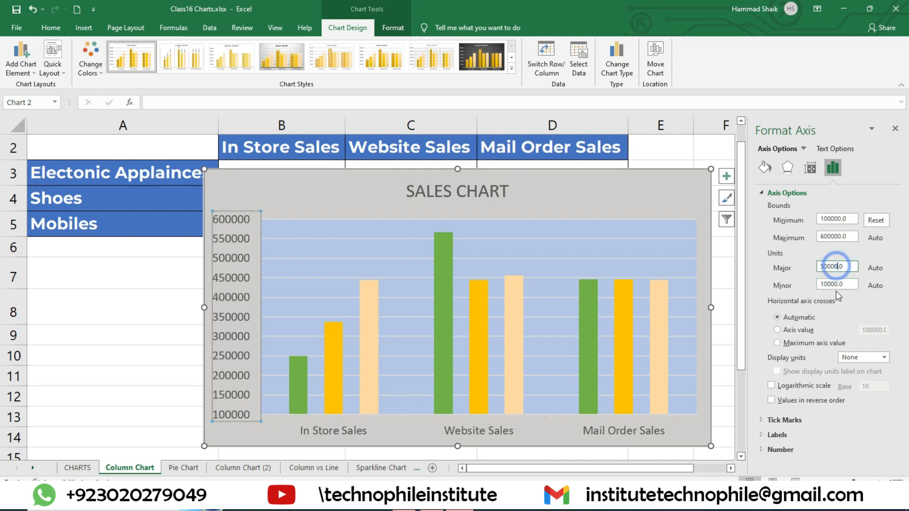
{"action": "left_click", "coordinate": [830, 268]}
{"action": "left_click", "coordinate": [833, 268]}
{"action": "left_click", "coordinate": [838, 268]}
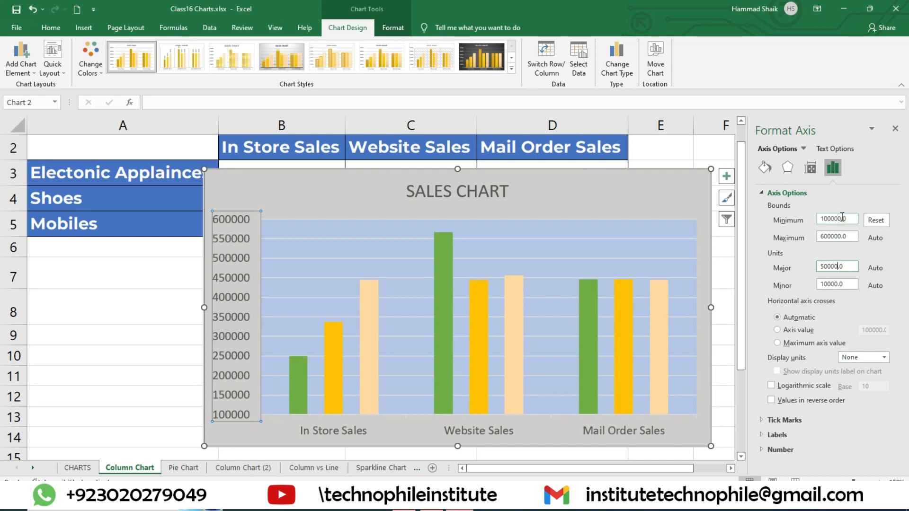
{"action": "double_click", "coordinate": [841, 218]}
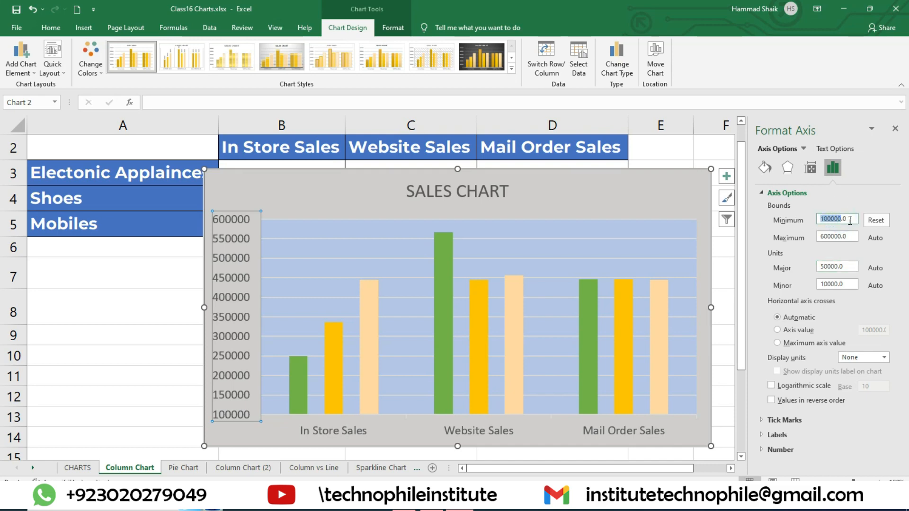
{"action": "double_click", "coordinate": [841, 237]}
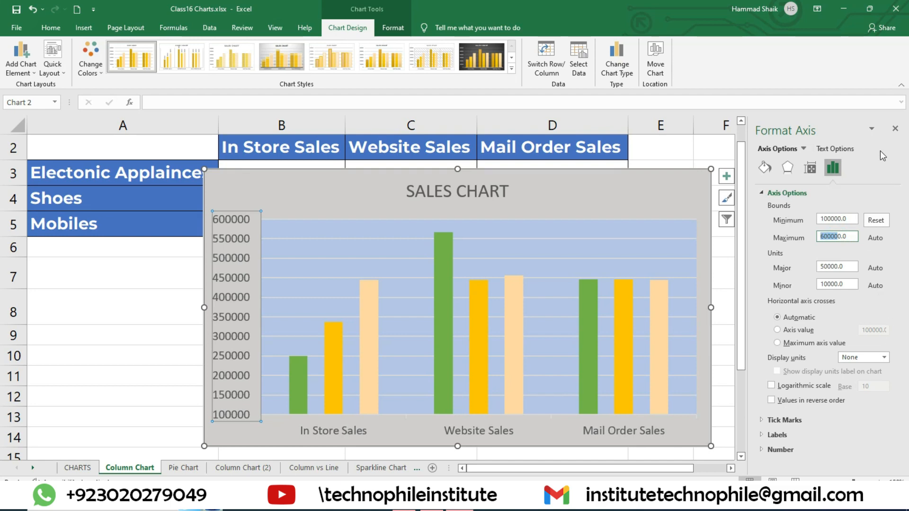
{"action": "left_click", "coordinate": [895, 129]}
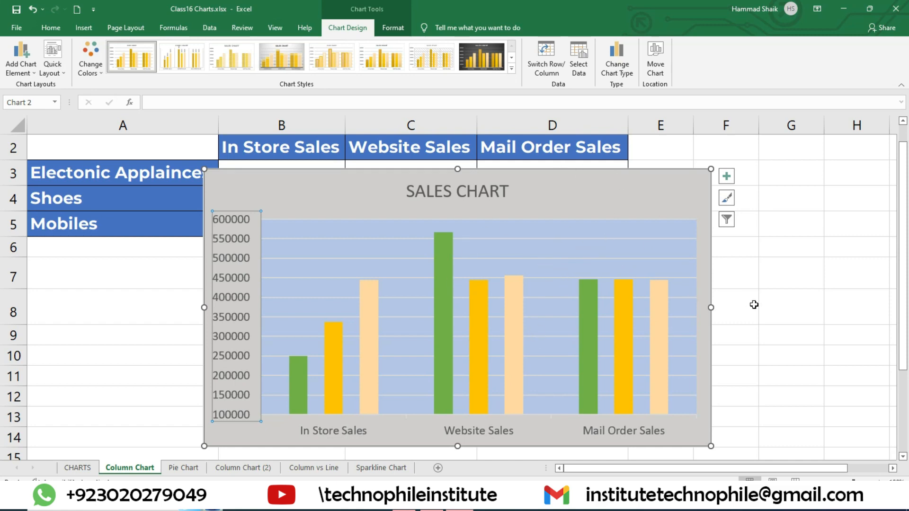
Switch to the Pie Chart worksheet containing the Month and Sales table
{"action": "left_click", "coordinate": [180, 468]}
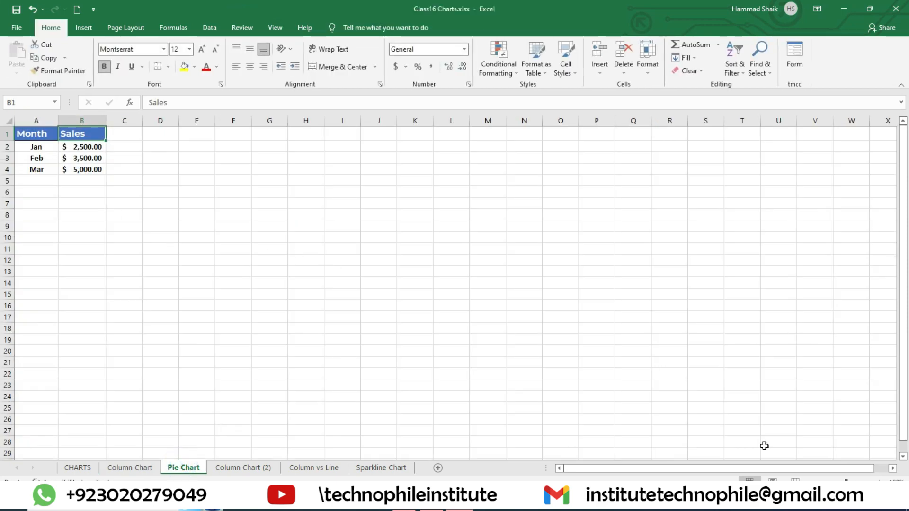
{"action": "left_click", "coordinate": [879, 481]}
{"action": "left_click", "coordinate": [880, 481]}
{"action": "left_click", "coordinate": [880, 482]}
{"action": "left_click", "coordinate": [880, 482]}
{"action": "left_click", "coordinate": [879, 482]}
{"action": "left_click", "coordinate": [880, 482]}
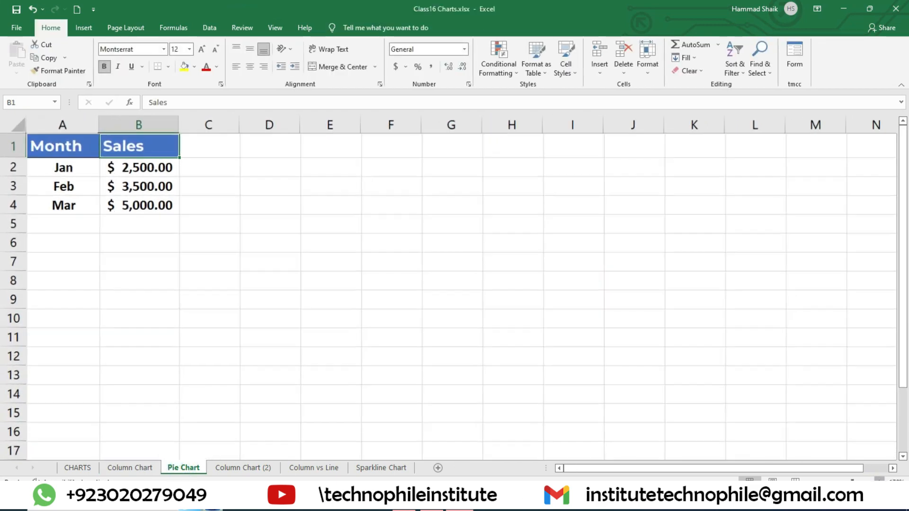
{"action": "left_click", "coordinate": [879, 482]}
{"action": "left_click", "coordinate": [879, 482]}
{"action": "left_click", "coordinate": [879, 482]}
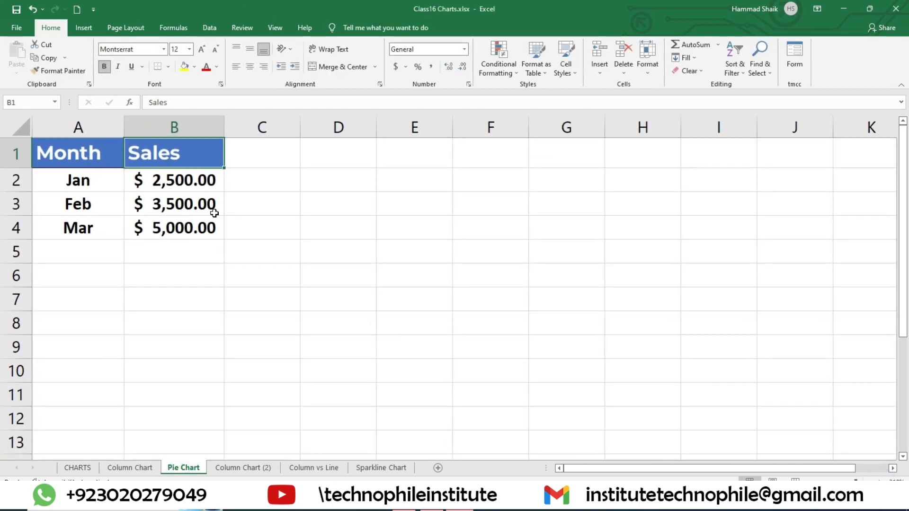
Insert a 3-D pie chart from the January to March sales data in A2:B4
{"action": "left_click_drag", "start_coordinate": [98, 157], "coordinate": [186, 225]}
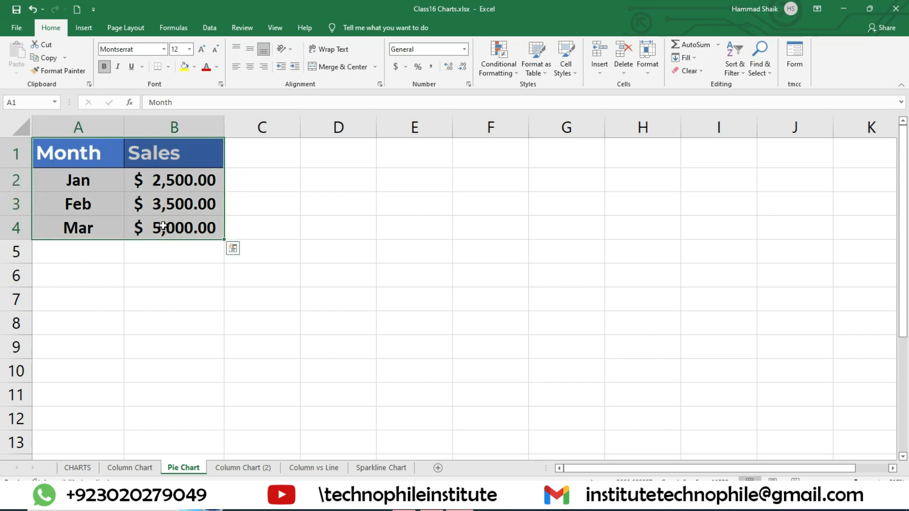
{"action": "left_click_drag", "start_coordinate": [97, 185], "coordinate": [170, 228]}
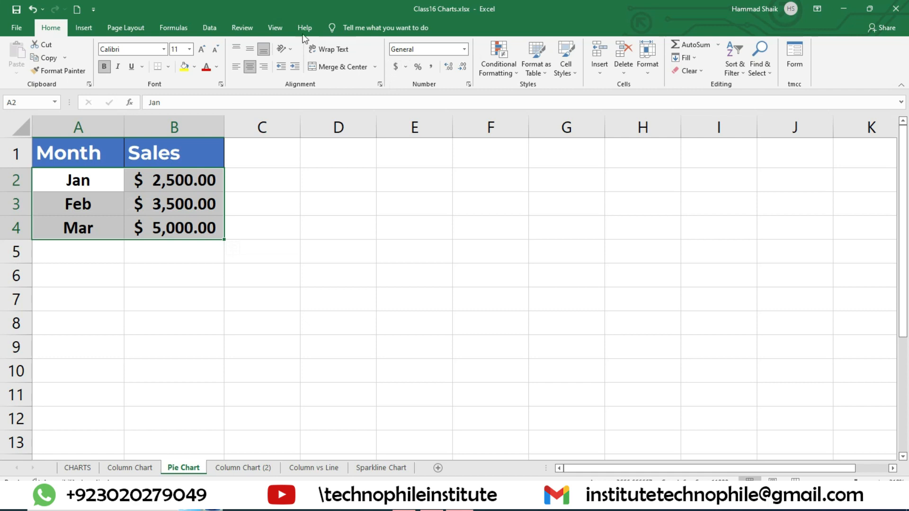
{"action": "left_click", "coordinate": [95, 27]}
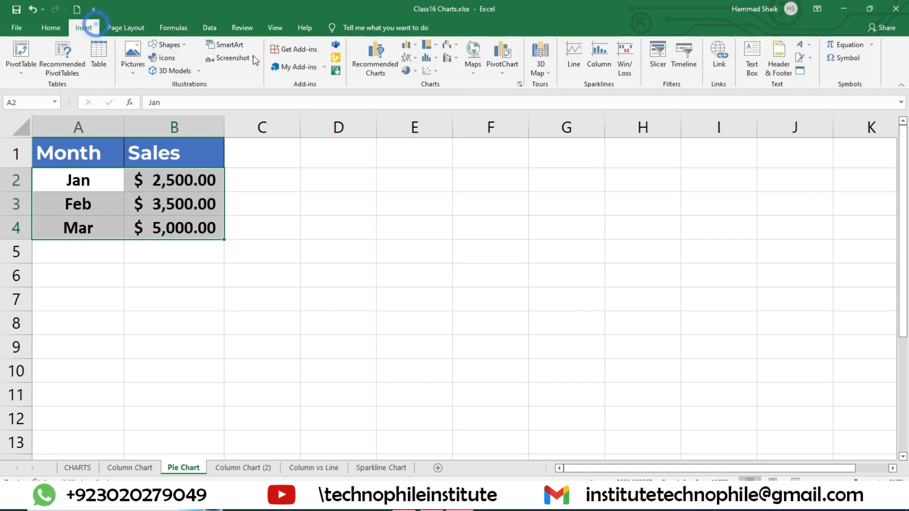
{"action": "left_click", "coordinate": [408, 70]}
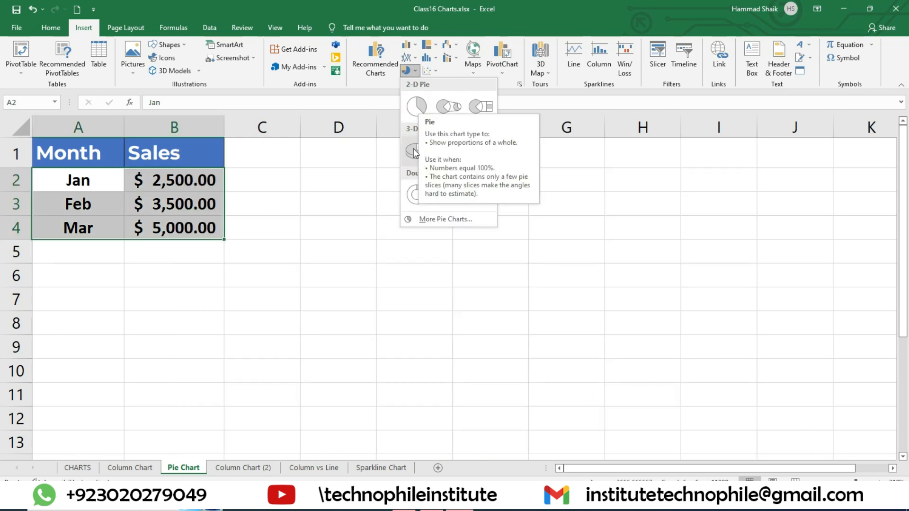
{"action": "left_click", "coordinate": [410, 151]}
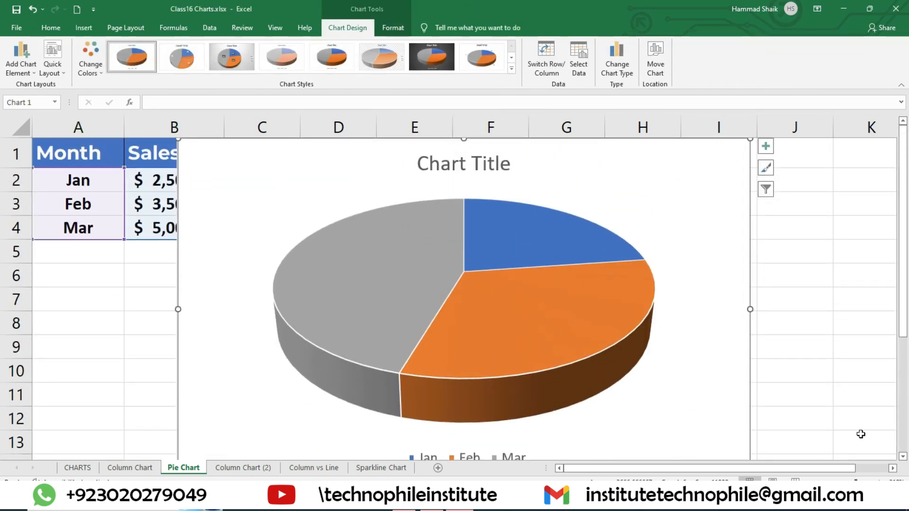
{"action": "scroll", "coordinate": [481, 256], "scroll_direction": "down", "scroll_amount": 4}
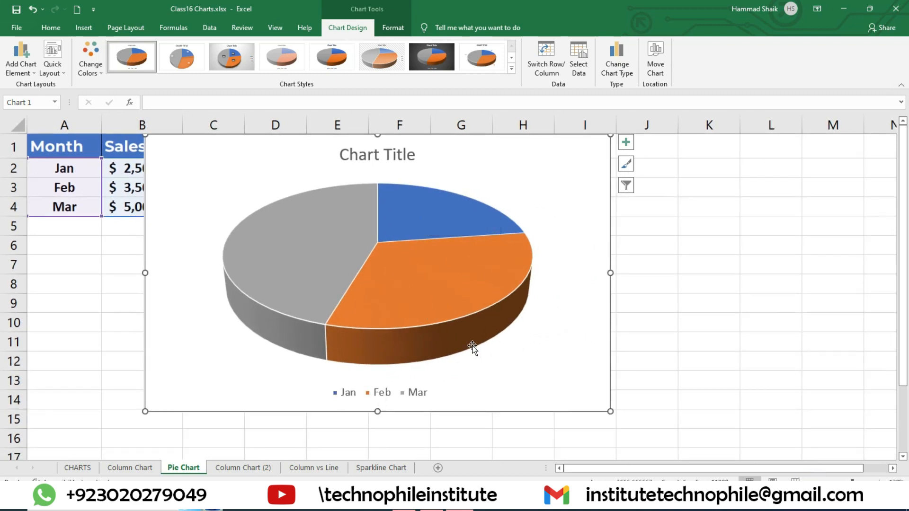
Look at the pie chart's plot area fill options, select the pie series and close the formatting options
{"action": "mouse_move", "coordinate": [298, 262]}
{"action": "double_click", "coordinate": [553, 212]}
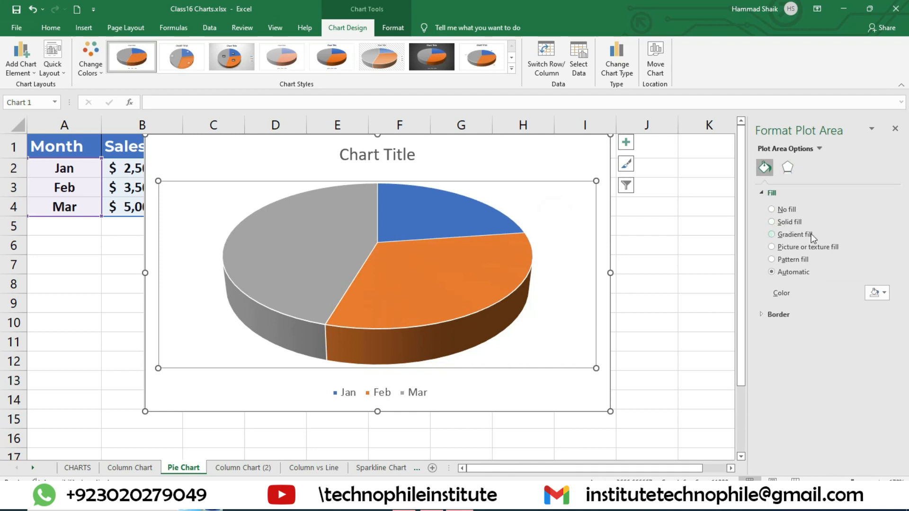
{"action": "left_click", "coordinate": [493, 314]}
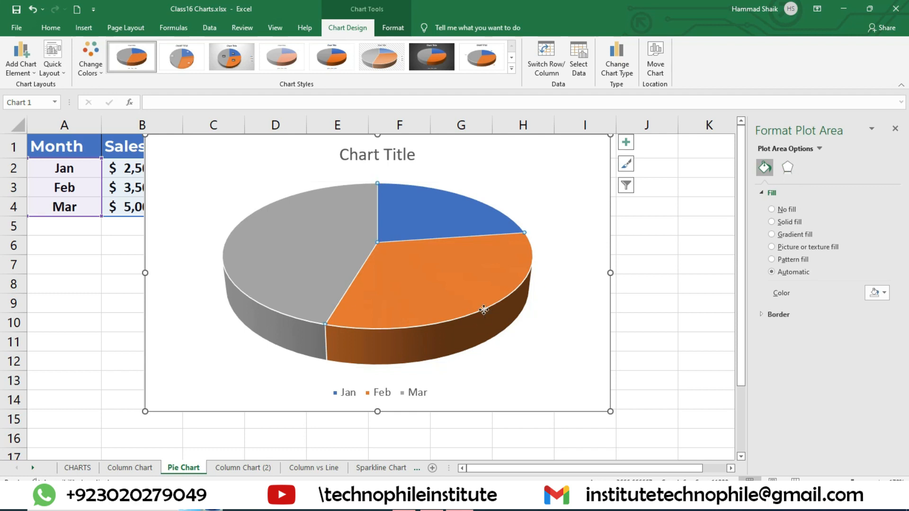
{"action": "left_click", "coordinate": [896, 129]}
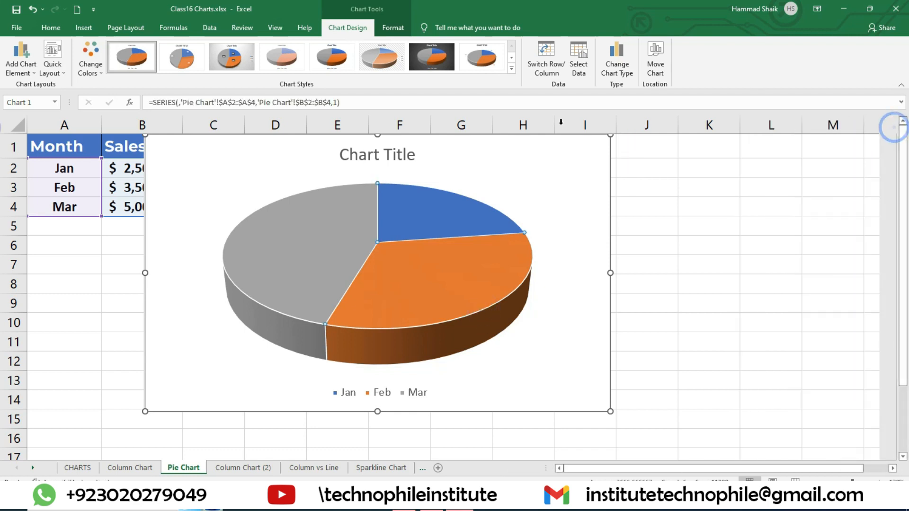
Open the Jan slice's fill options, try a gradient fill and switch the slice to a solid fill
{"action": "double_click", "coordinate": [426, 213]}
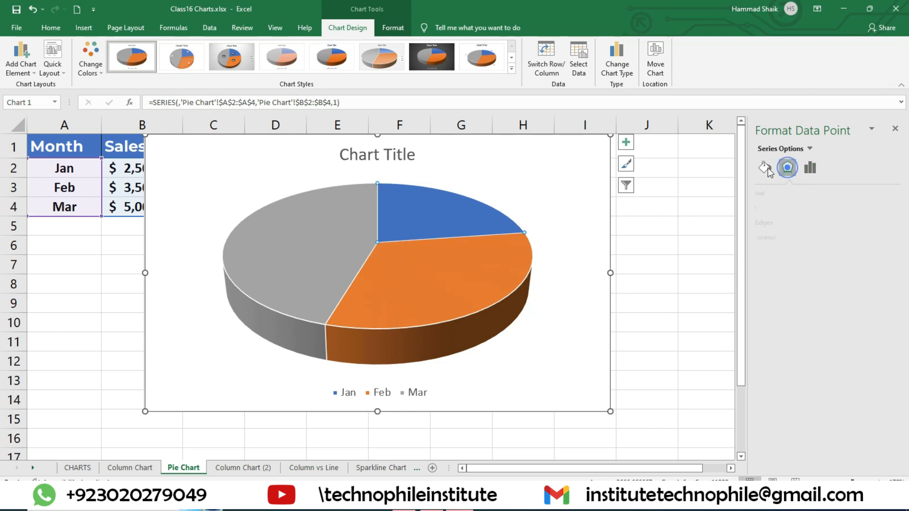
{"action": "left_click", "coordinate": [765, 167]}
{"action": "left_click", "coordinate": [779, 235]}
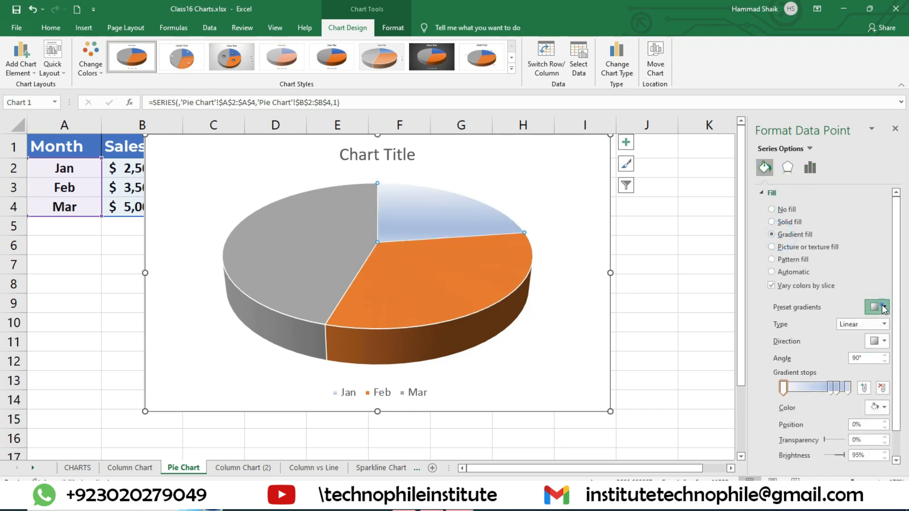
{"action": "left_click", "coordinate": [790, 224]}
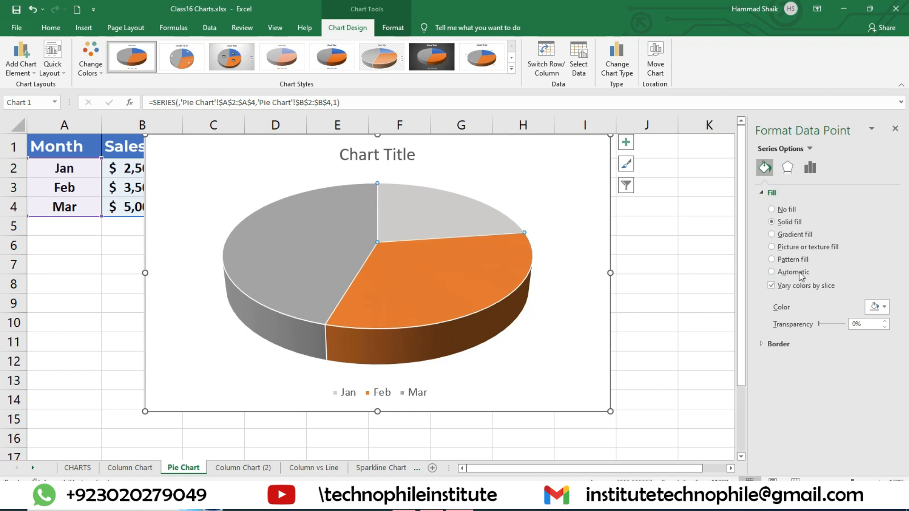
Colour the pie chart's Jan slice solid green
{"action": "left_click", "coordinate": [884, 307]}
{"action": "left_click", "coordinate": [903, 332]}
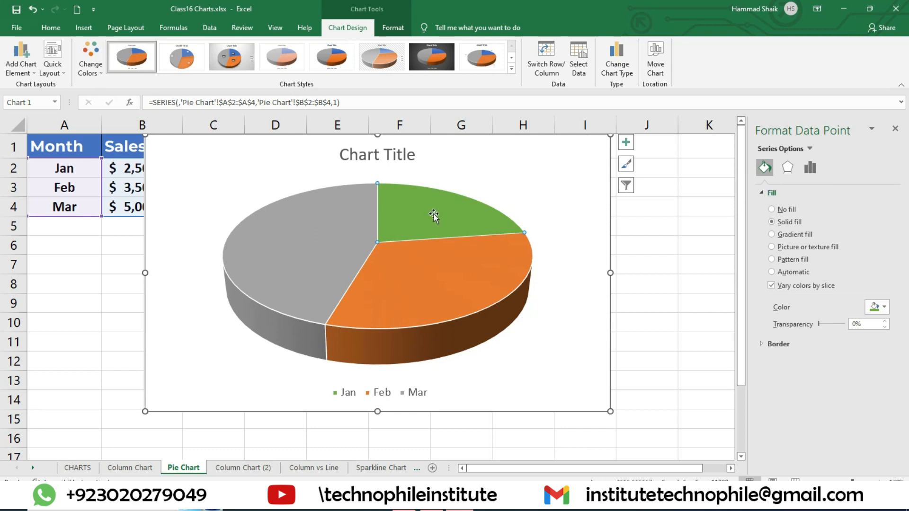
{"action": "left_click", "coordinate": [671, 256]}
Fill the pie chart's whole chart area with a light gold theme colour
{"action": "left_click", "coordinate": [227, 176]}
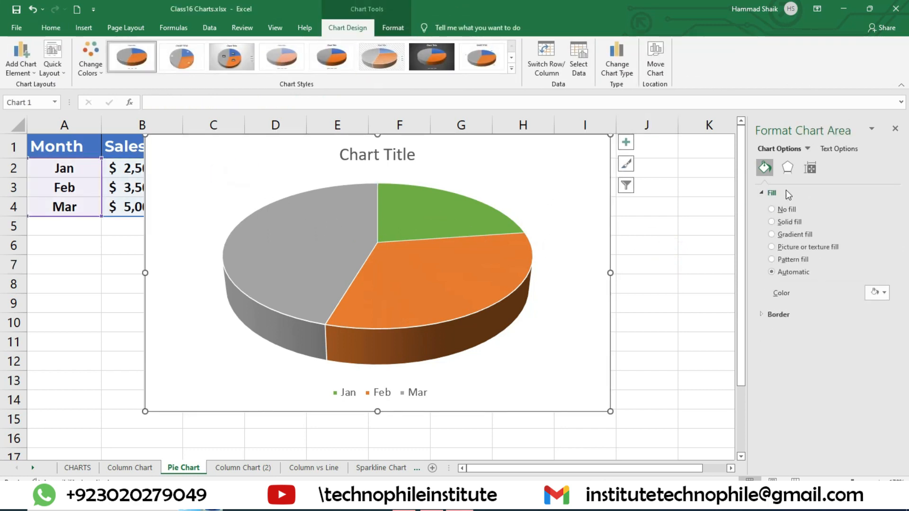
{"action": "left_click", "coordinate": [393, 28]}
{"action": "left_click", "coordinate": [441, 45]}
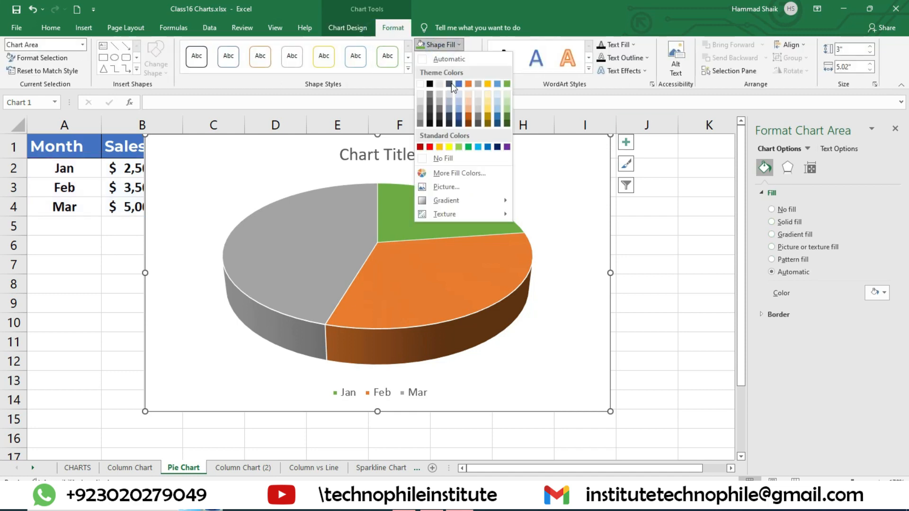
{"action": "left_click", "coordinate": [491, 101]}
{"action": "left_click", "coordinate": [706, 276]}
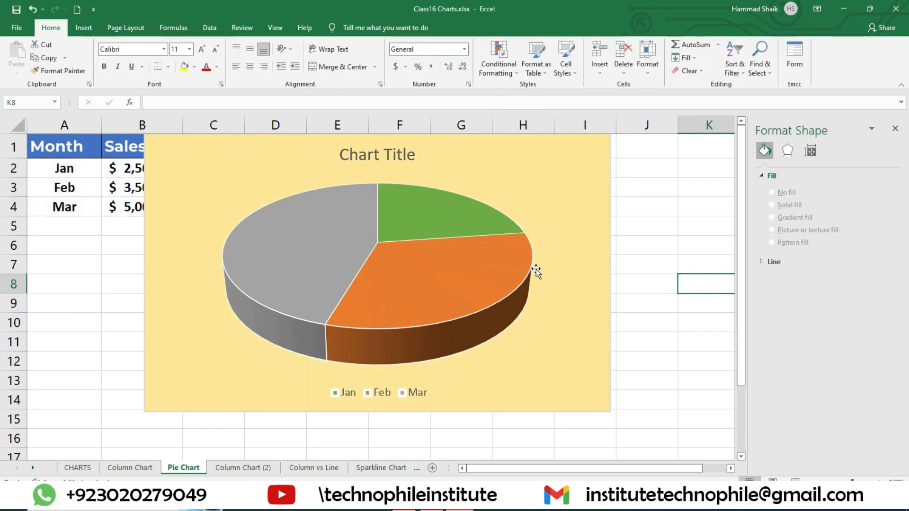
Rotate the pie series by setting the angle of its first slice to 130°, and close the formatting options
{"action": "left_click", "coordinate": [420, 210]}
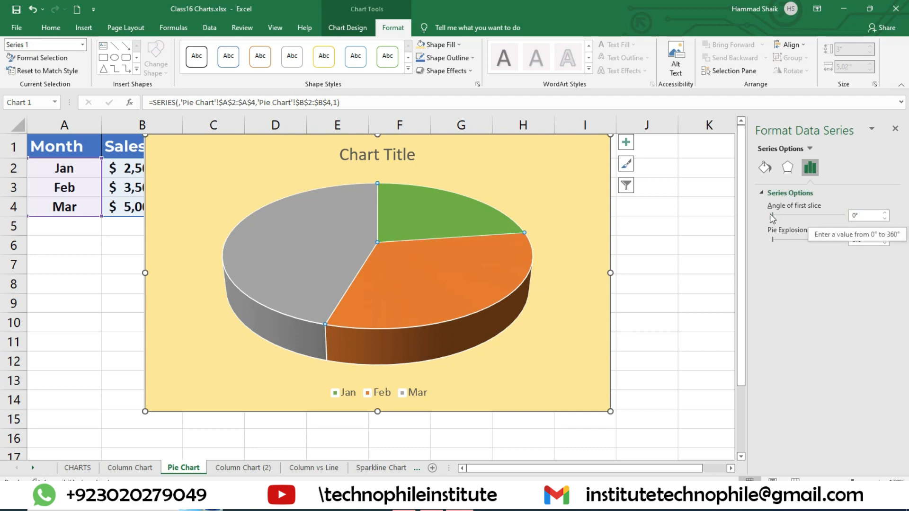
{"action": "left_click_drag", "start_coordinate": [773, 216], "coordinate": [792, 217]}
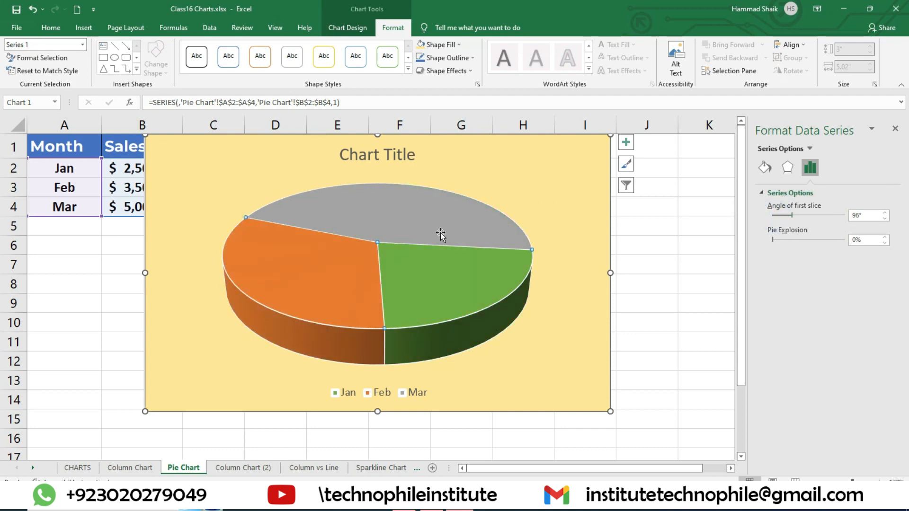
{"action": "left_click", "coordinate": [785, 216]}
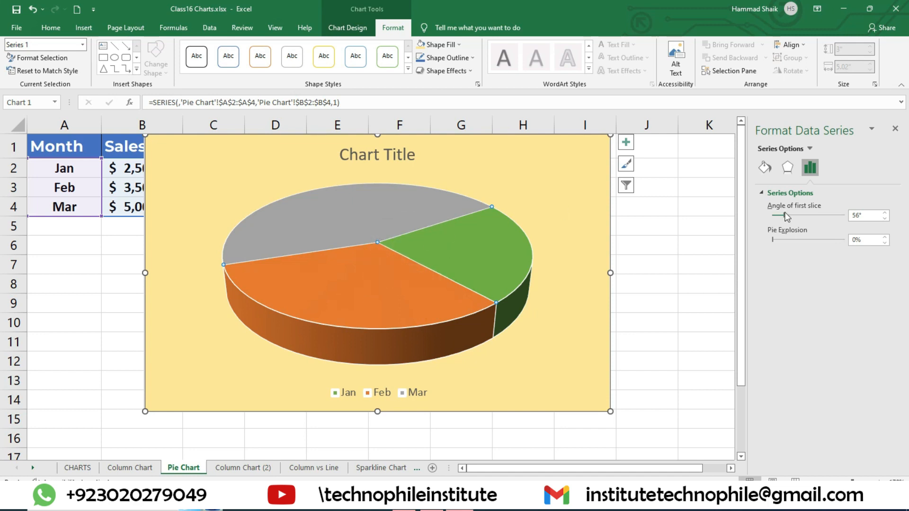
{"action": "mouse_move", "coordinate": [786, 216]}
{"action": "left_mouse_down"}
{"action": "mouse_move", "coordinate": [827, 217]}
{"action": "mouse_move", "coordinate": [800, 217]}
{"action": "left_mouse_up"}
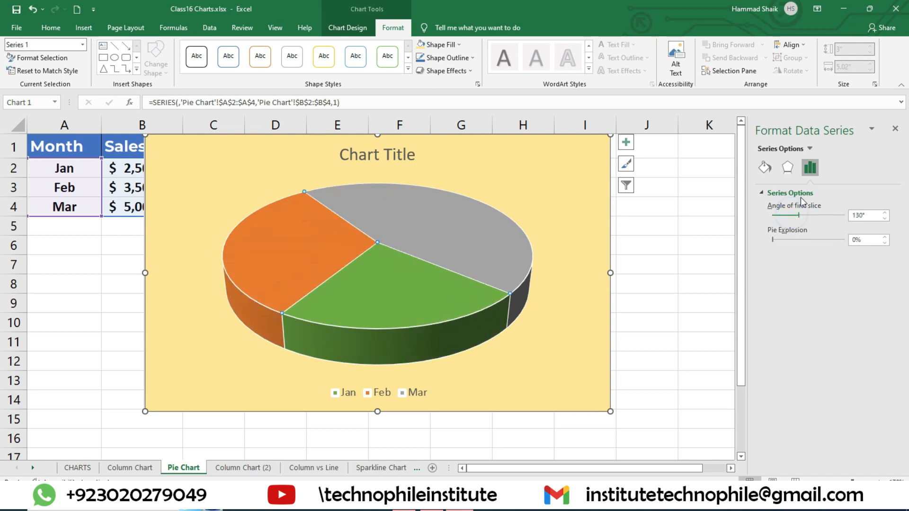
{"action": "left_click", "coordinate": [896, 129]}
Set the Jan slice's point explosion to 90%, select the Mar slice and close the formatting options
{"action": "double_click", "coordinate": [416, 279]}
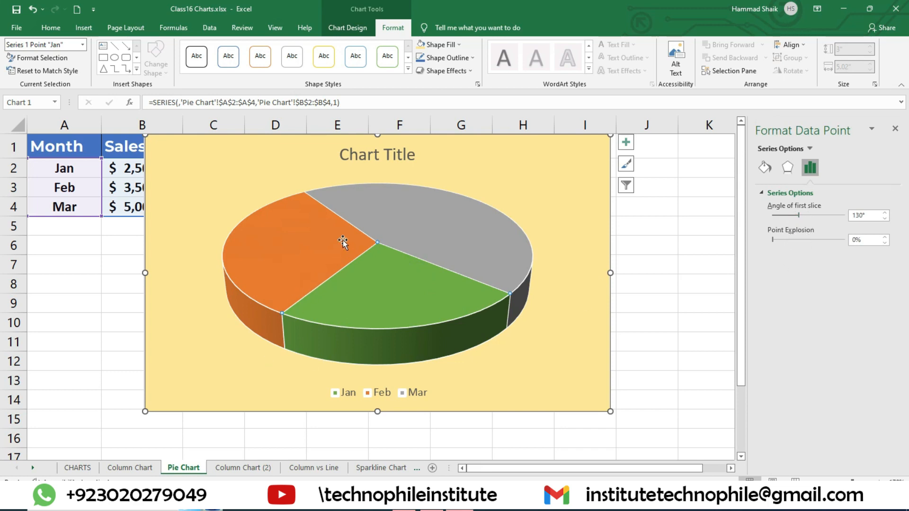
{"action": "left_click_drag", "start_coordinate": [787, 243], "coordinate": [821, 242]}
{"action": "left_click", "coordinate": [820, 238]}
{"action": "left_click", "coordinate": [820, 239]}
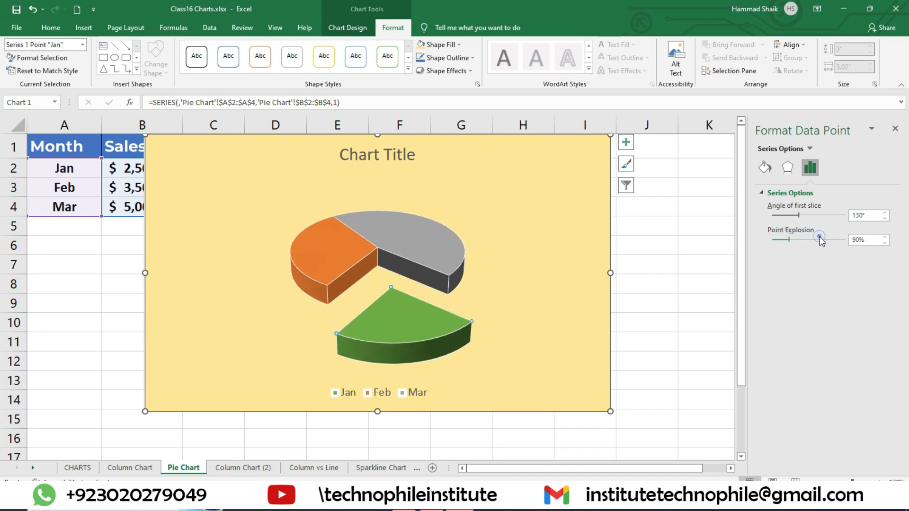
{"action": "left_click", "coordinate": [409, 239]}
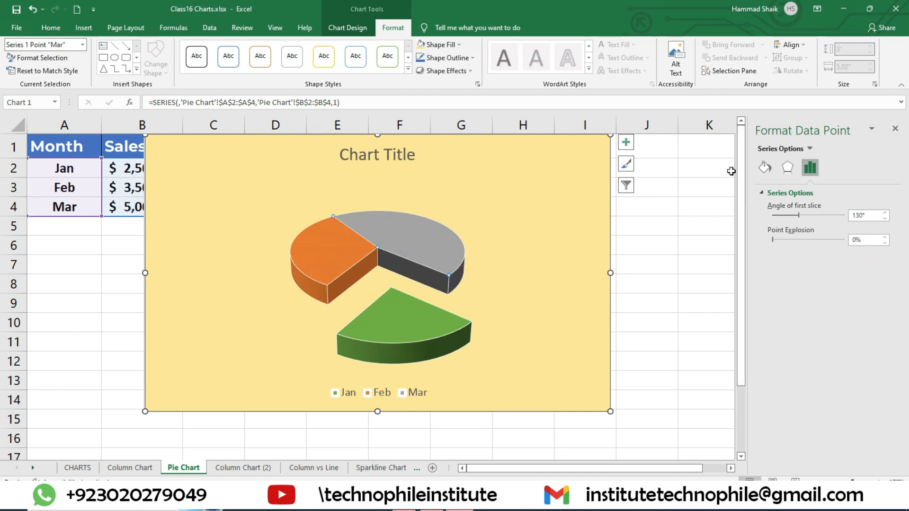
{"action": "left_click", "coordinate": [895, 129]}
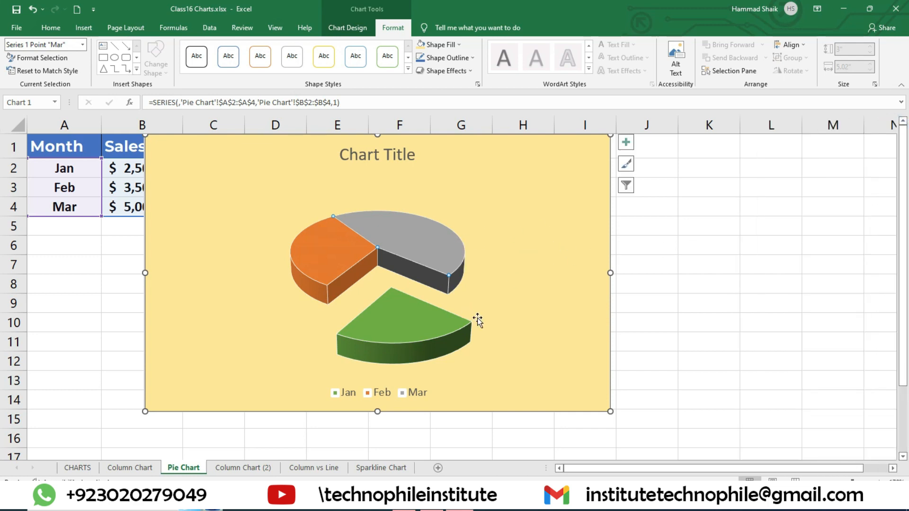
Pull the Mar and Feb slices directly outward in the chart and move the Jan slice back towards the centre
{"action": "left_click", "coordinate": [432, 328]}
{"action": "left_click", "coordinate": [384, 241]}
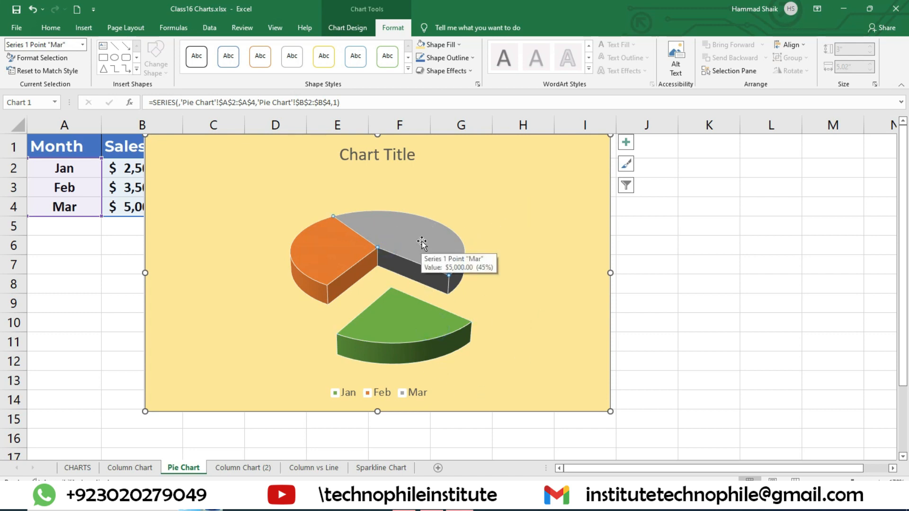
{"action": "left_click_drag", "start_coordinate": [421, 244], "coordinate": [490, 227]}
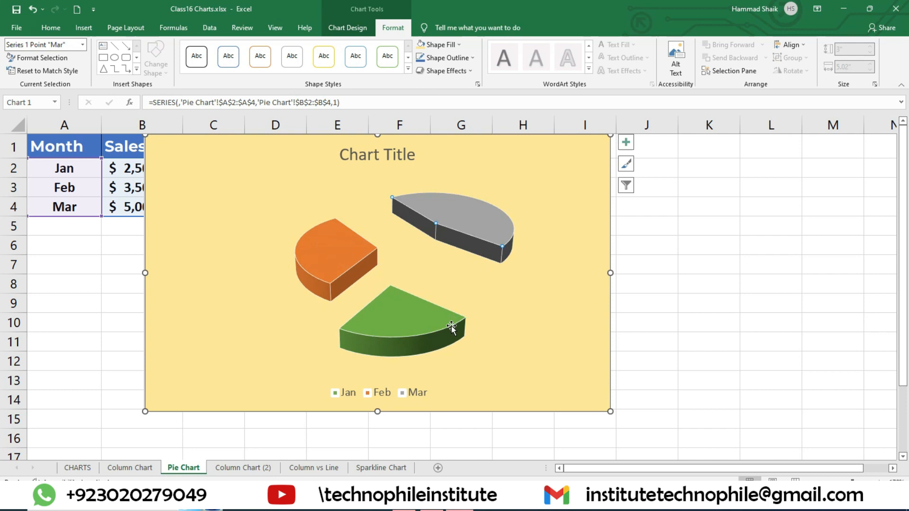
{"action": "left_click", "coordinate": [341, 247]}
{"action": "left_click_drag", "start_coordinate": [334, 252], "coordinate": [259, 232]}
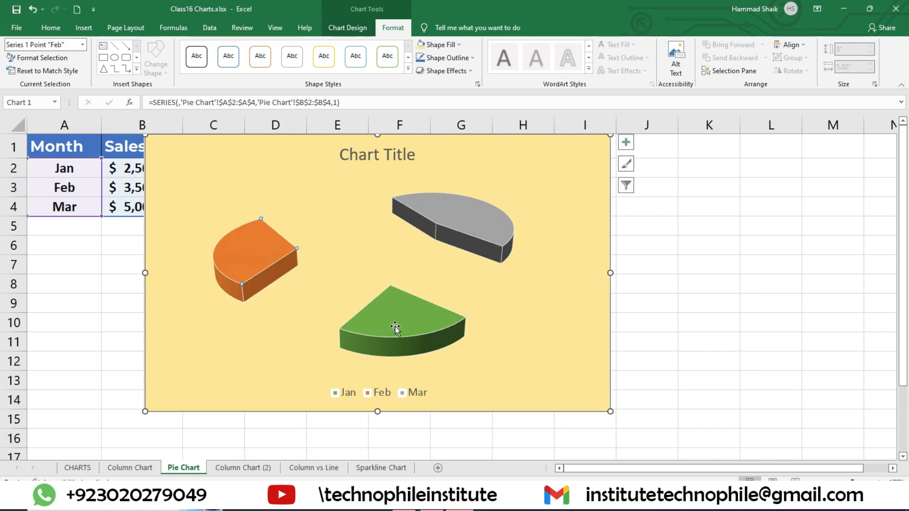
{"action": "left_click_drag", "start_coordinate": [402, 325], "coordinate": [389, 284]}
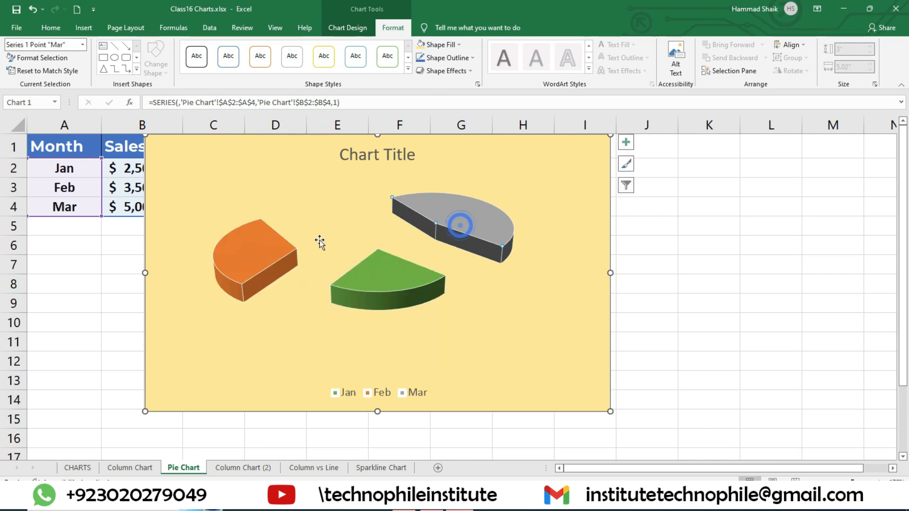
Move the Feb and Mar slices back in so they nearly meet the Jan slice at the pie's centre
{"action": "left_click", "coordinate": [285, 261]}
{"action": "left_click_drag", "start_coordinate": [284, 261], "coordinate": [358, 268]}
{"action": "left_click", "coordinate": [466, 239]}
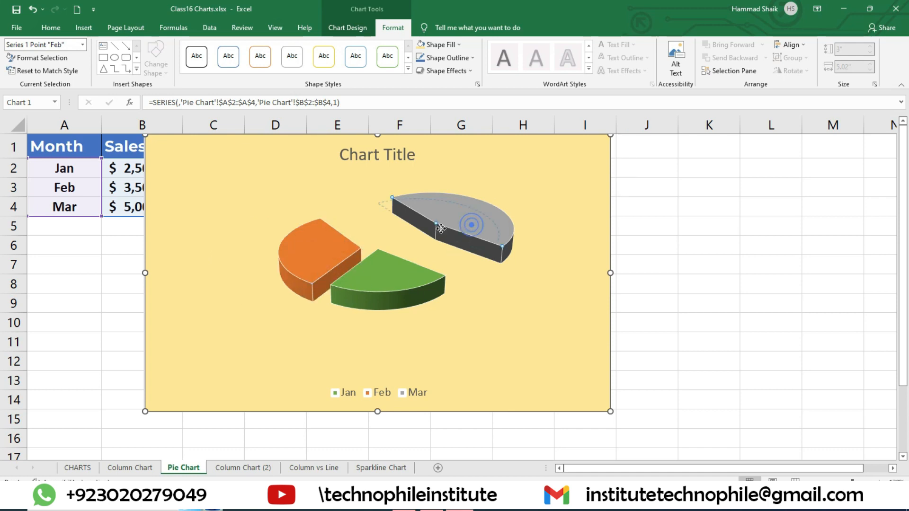
{"action": "left_click_drag", "start_coordinate": [471, 219], "coordinate": [407, 243]}
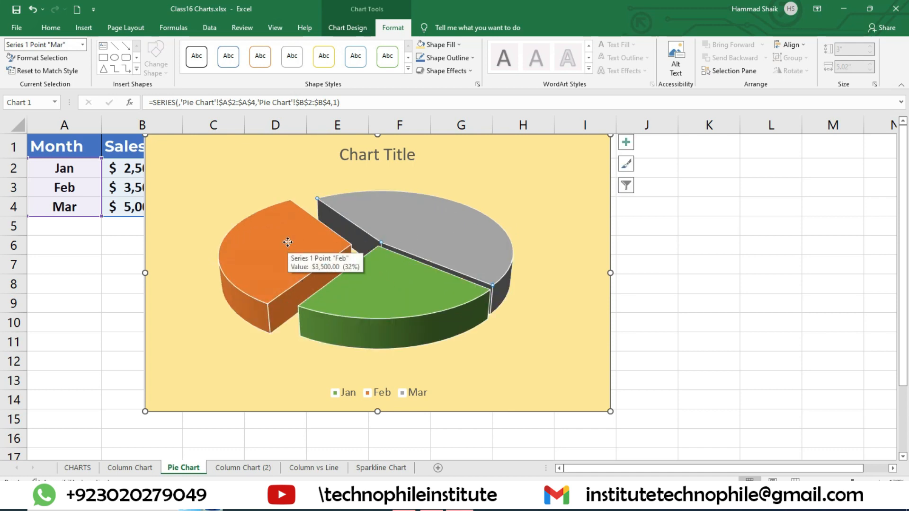
{"action": "left_click_drag", "start_coordinate": [288, 244], "coordinate": [318, 251]}
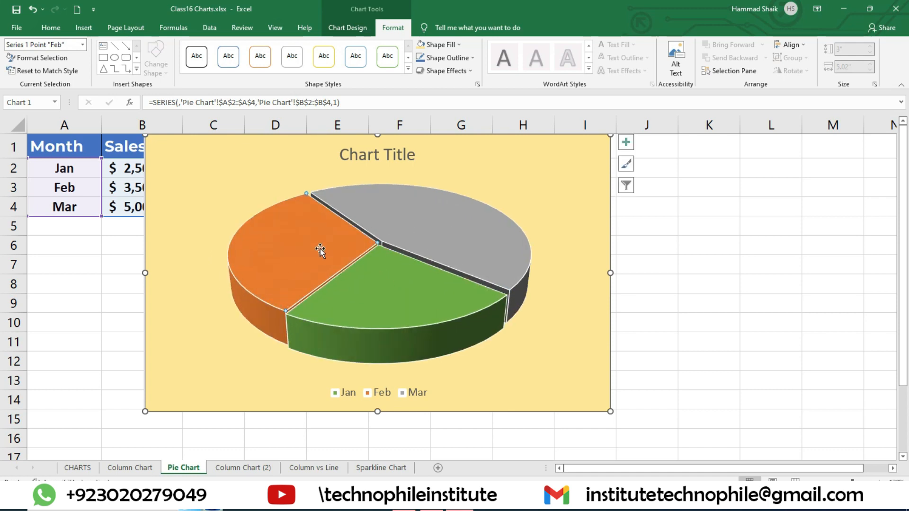
Pull the Mar slice and the Jan slice individually outward from the centre of the pie
{"action": "left_click", "coordinate": [777, 262]}
{"action": "left_click", "coordinate": [487, 226]}
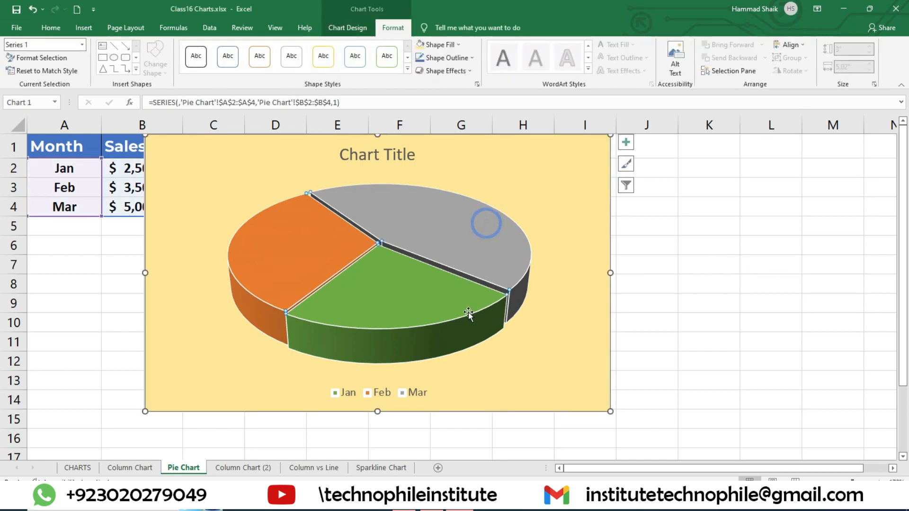
{"action": "left_click", "coordinate": [446, 246]}
{"action": "left_click_drag", "start_coordinate": [451, 244], "coordinate": [504, 219]}
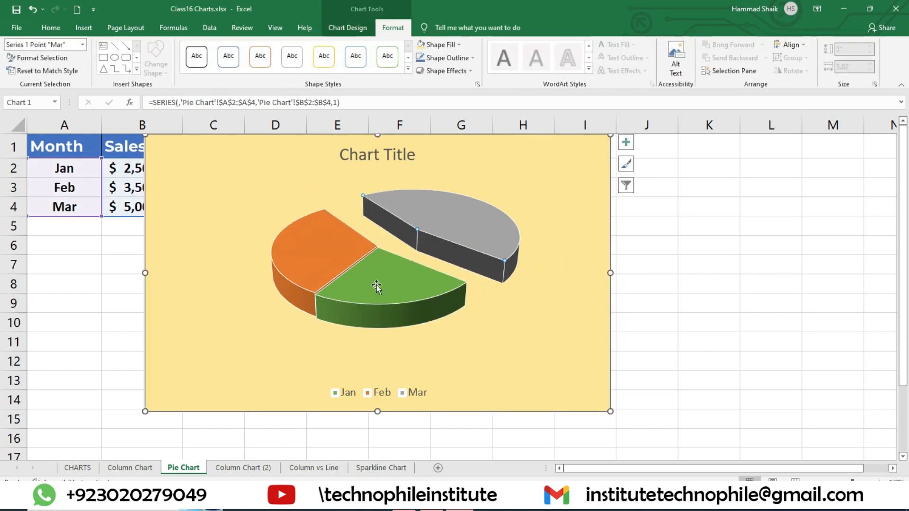
{"action": "left_click_drag", "start_coordinate": [379, 289], "coordinate": [417, 331]}
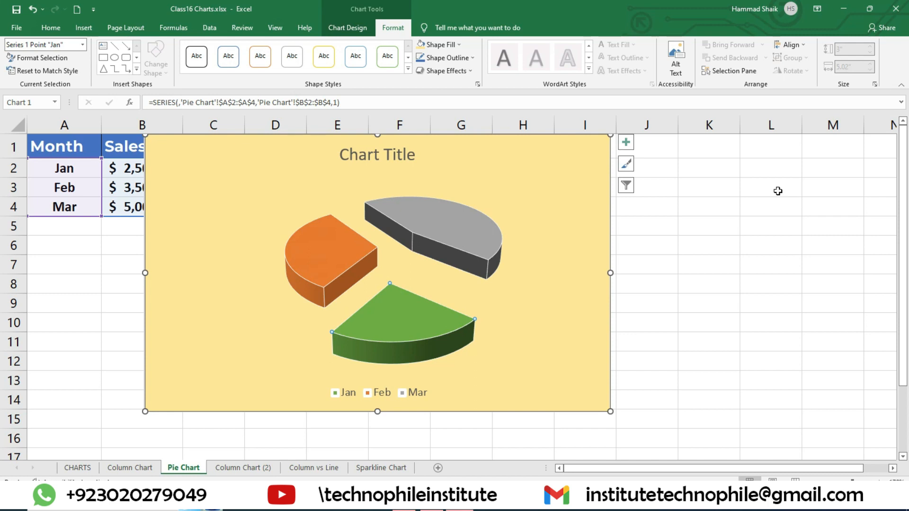
Look through the formatting options of the plot area, pie series, legend and chart area
{"action": "left_click", "coordinate": [453, 226]}
{"action": "left_click", "coordinate": [493, 183]}
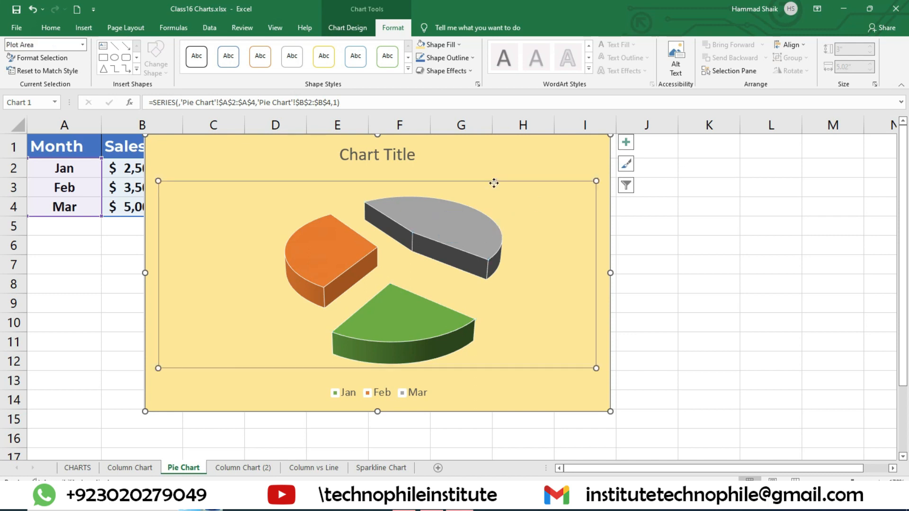
{"action": "double_click", "coordinate": [190, 204]}
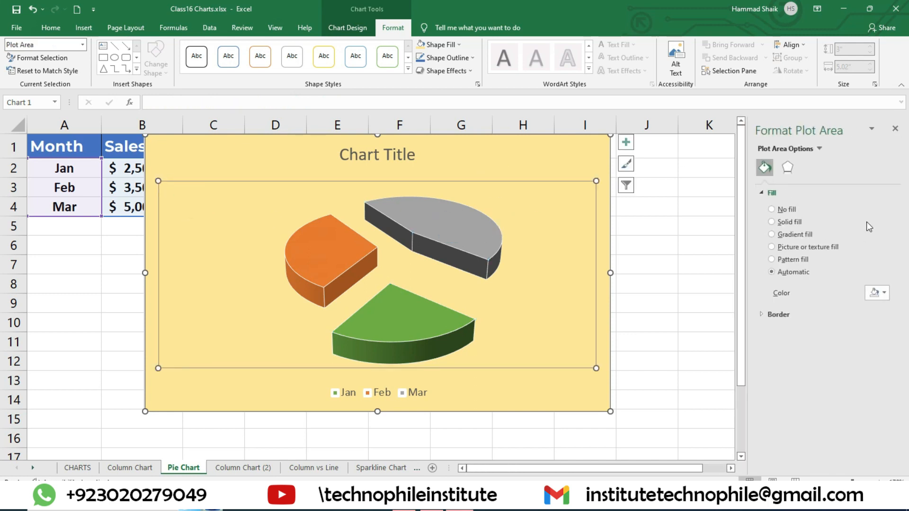
{"action": "left_click", "coordinate": [222, 174]}
{"action": "left_click", "coordinate": [460, 222]}
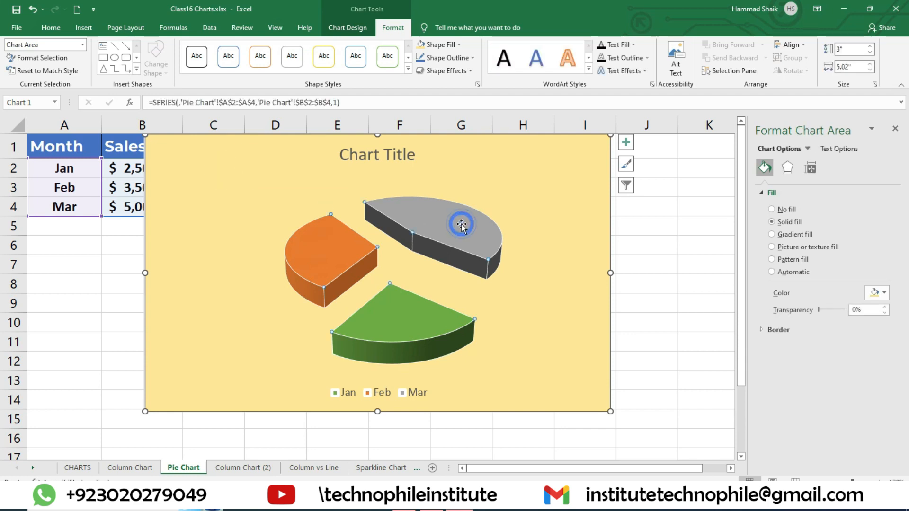
{"action": "left_click", "coordinate": [810, 167]}
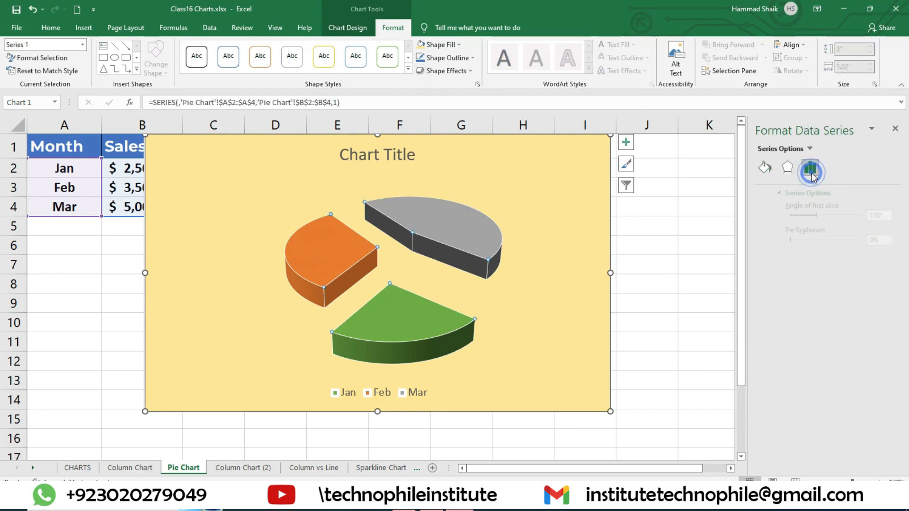
{"action": "left_click", "coordinate": [810, 148]}
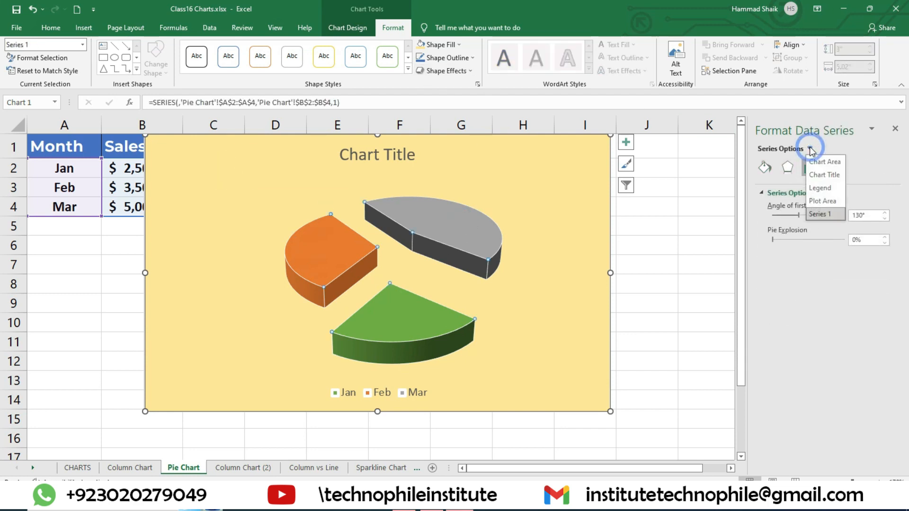
{"action": "left_click", "coordinate": [833, 188]}
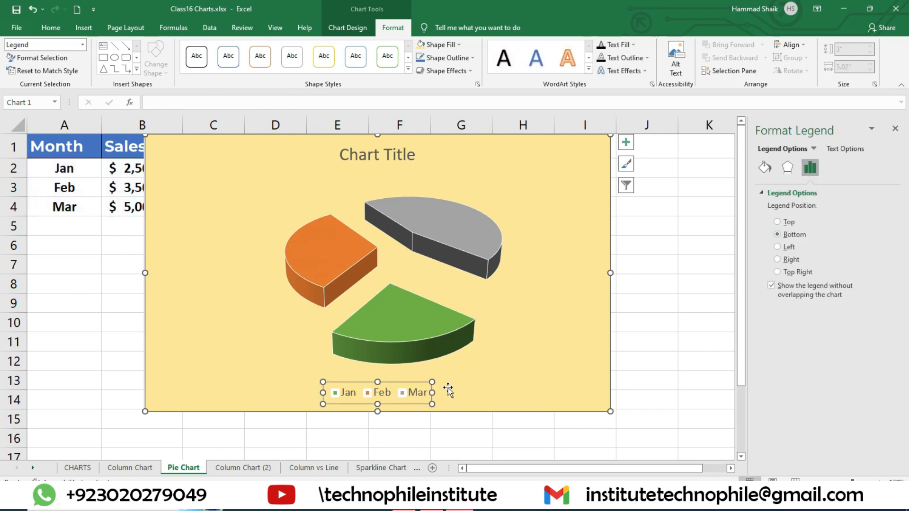
{"action": "left_click", "coordinate": [814, 149]}
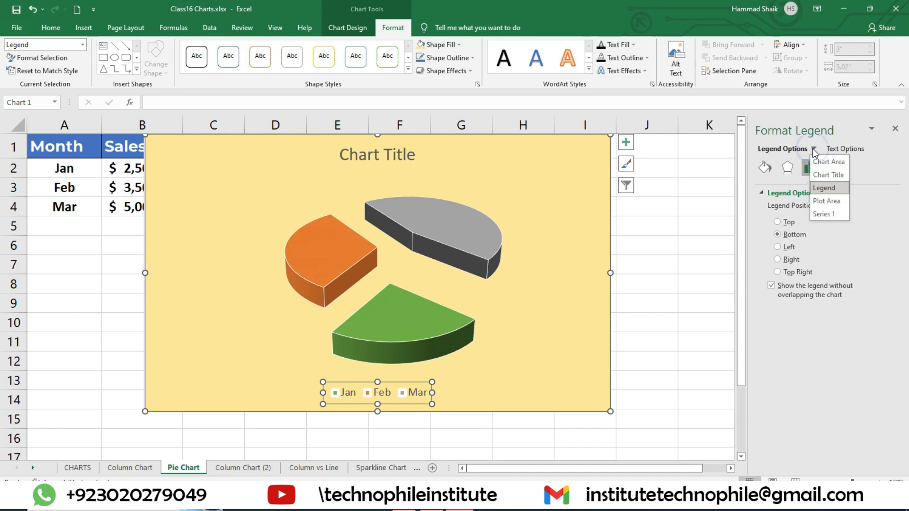
{"action": "left_click", "coordinate": [826, 162]}
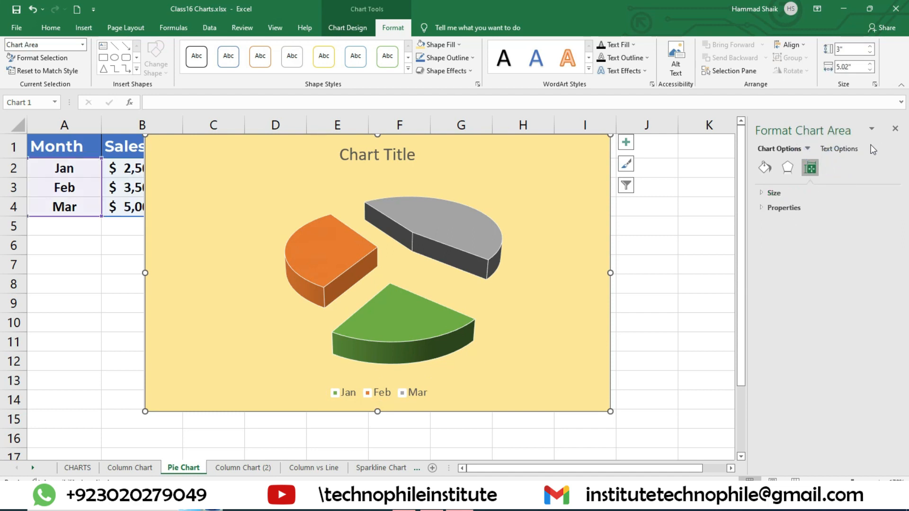
{"action": "left_click", "coordinate": [896, 129]}
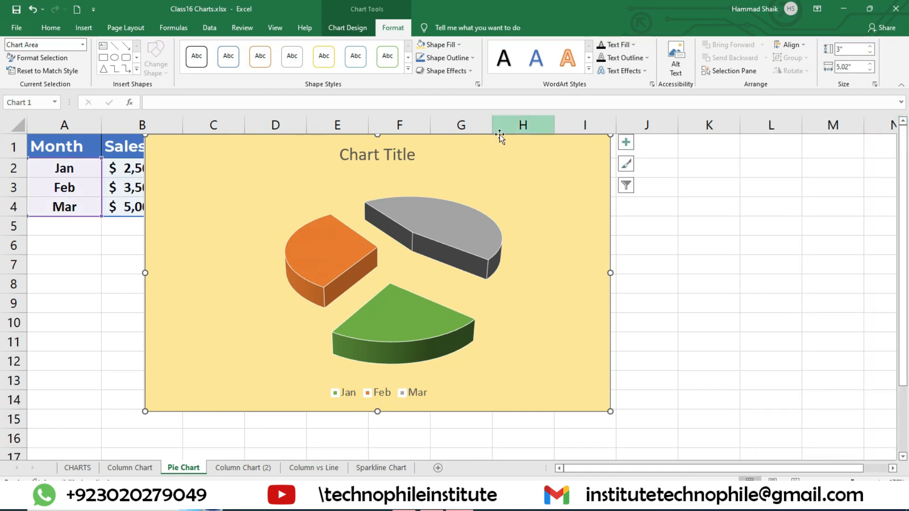
Try the grey gradient chart style, and apply the white style with bevelled slices and month and percentage labels outside them
{"action": "left_click", "coordinate": [359, 34]}
{"action": "left_click", "coordinate": [516, 74]}
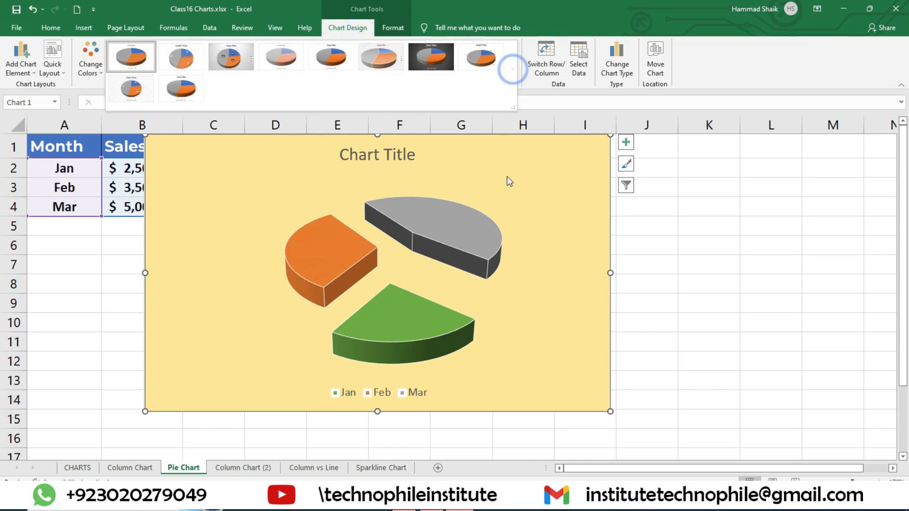
{"action": "left_click", "coordinate": [231, 57]}
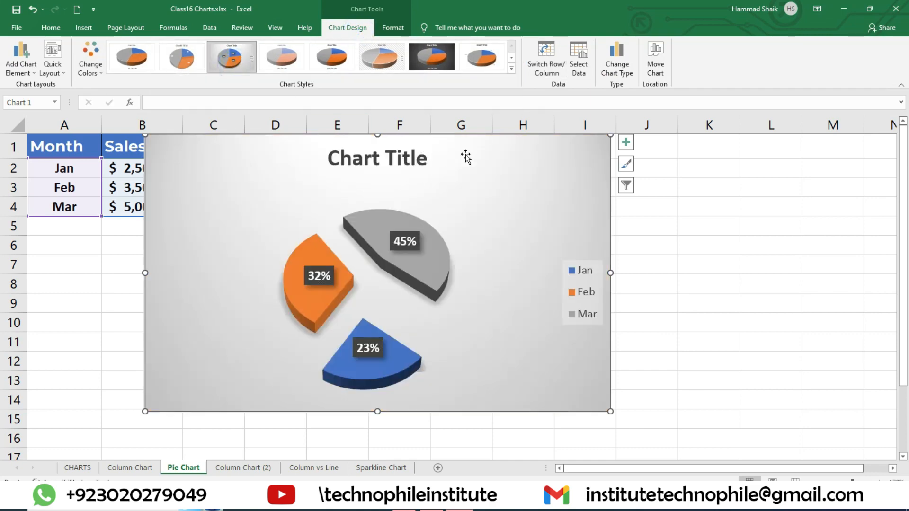
{"action": "left_click", "coordinate": [478, 59]}
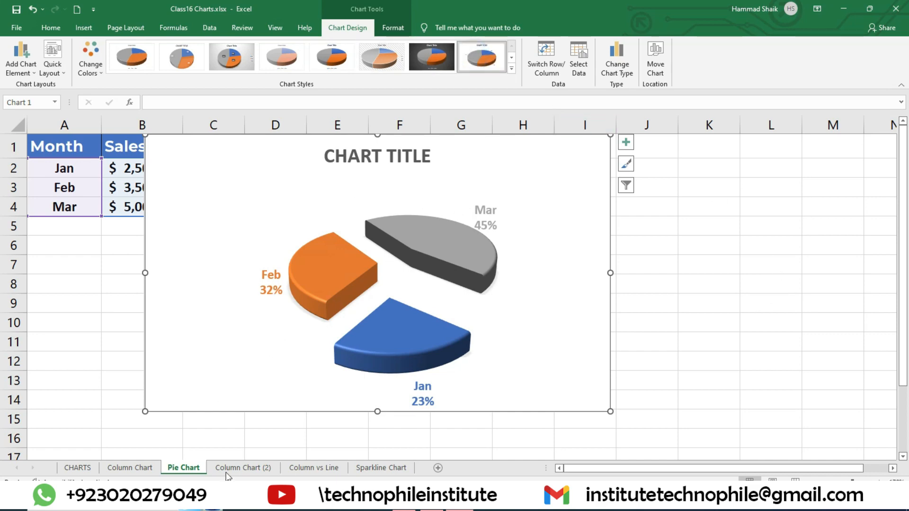
Switch to the Column Chart (2) worksheet containing the Year and Sales table
{"action": "left_click", "coordinate": [248, 469]}
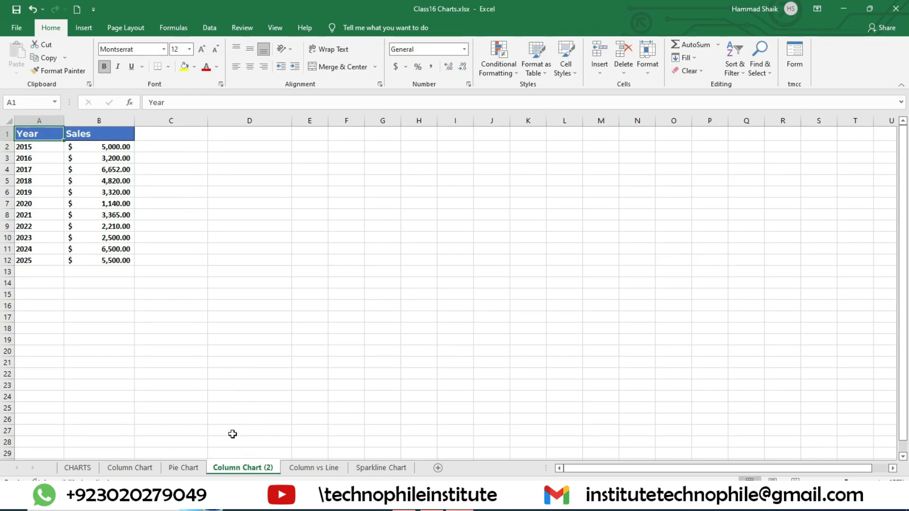
Review the sales chart on the Column Chart worksheet, and enlarge the view of the Column Chart (2) worksheet
{"action": "left_click", "coordinate": [130, 468]}
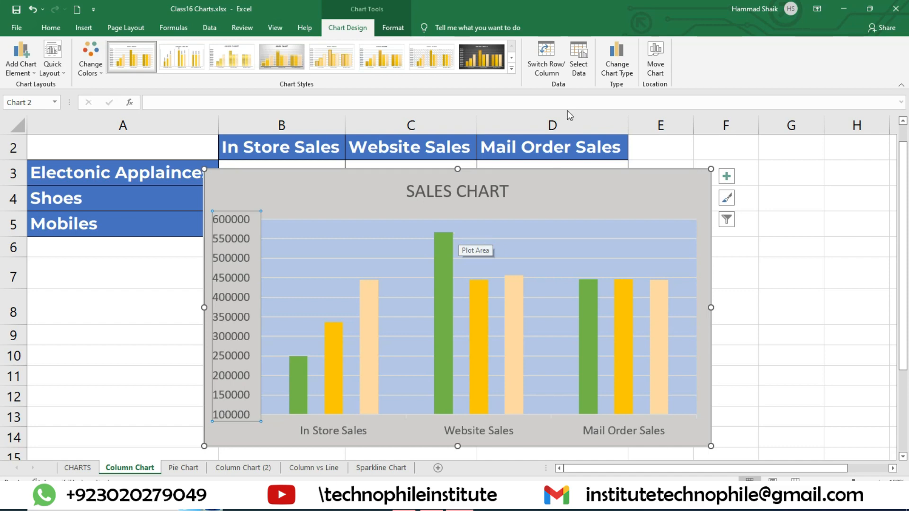
{"action": "left_click", "coordinate": [243, 468]}
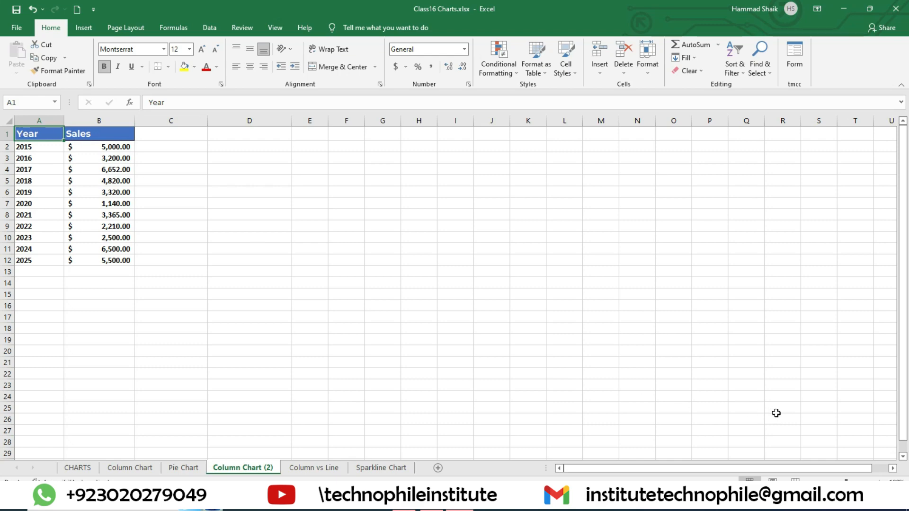
{"action": "left_click", "coordinate": [878, 482]}
{"action": "left_click", "coordinate": [877, 482]}
{"action": "left_click", "coordinate": [878, 482]}
{"action": "left_click", "coordinate": [878, 482]}
{"action": "left_click", "coordinate": [878, 482]}
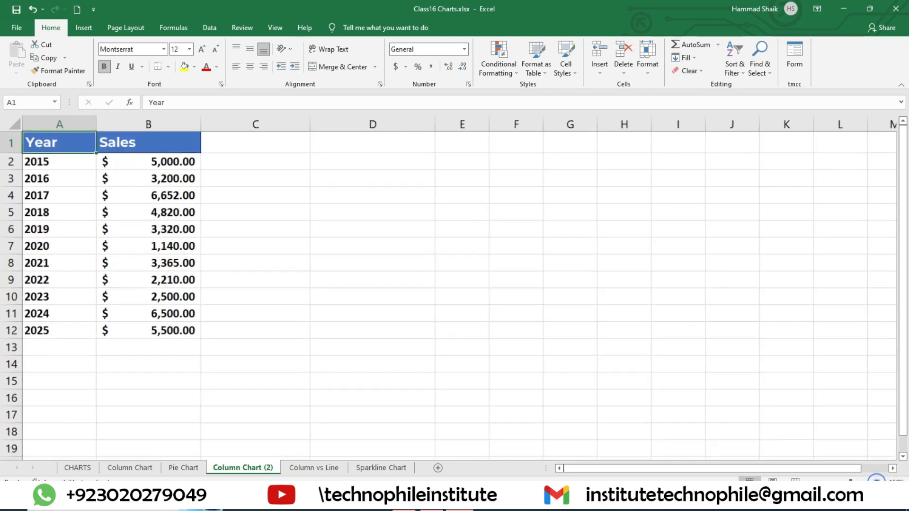
On the Column Chart worksheet, move the SALES CHART off the sales table so its source data is uncovered
{"action": "left_click", "coordinate": [130, 468]}
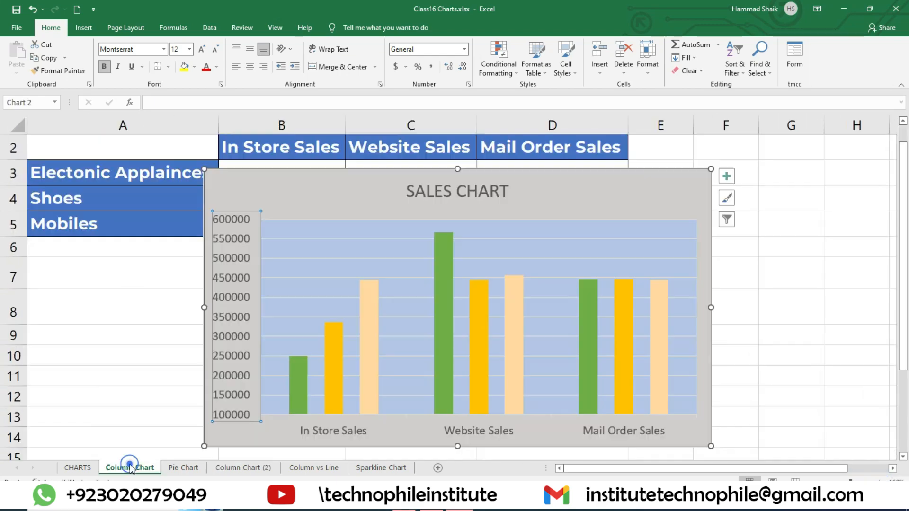
{"action": "left_click", "coordinate": [112, 177]}
{"action": "left_click_drag", "start_coordinate": [325, 186], "coordinate": [621, 222]}
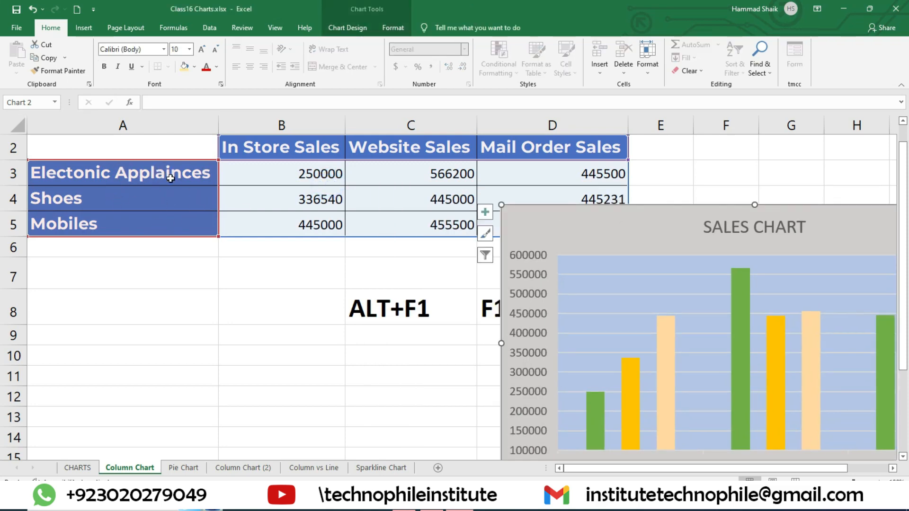
Insert a default clustered column chart from the year and sales values in A2:B12 of the Column Chart (2) worksheet
{"action": "left_click", "coordinate": [243, 468]}
{"action": "left_click_drag", "start_coordinate": [43, 160], "coordinate": [180, 334]}
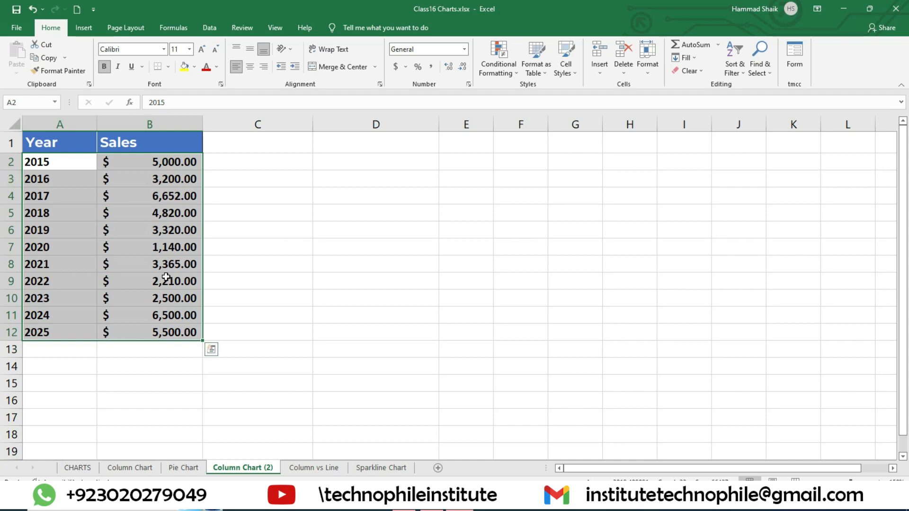
{"action": "key", "text": "alt+F1"}
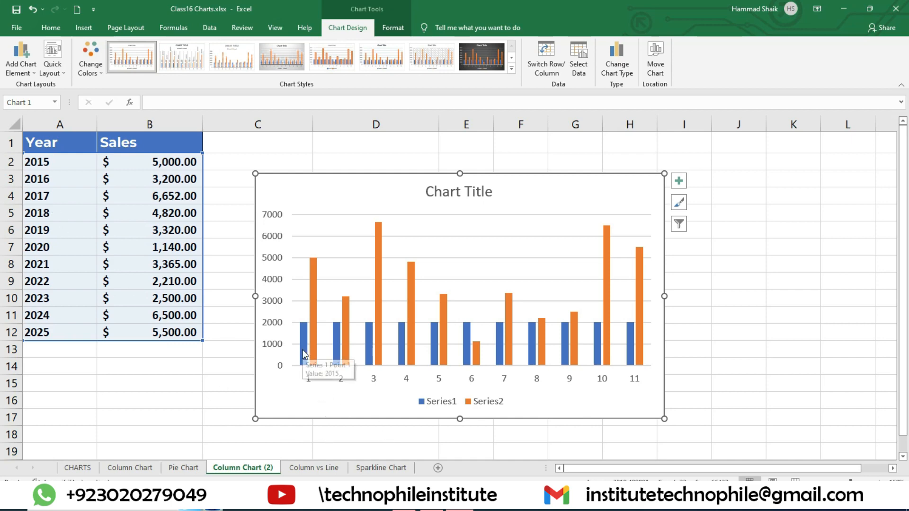
{"action": "mouse_move", "coordinate": [311, 349]}
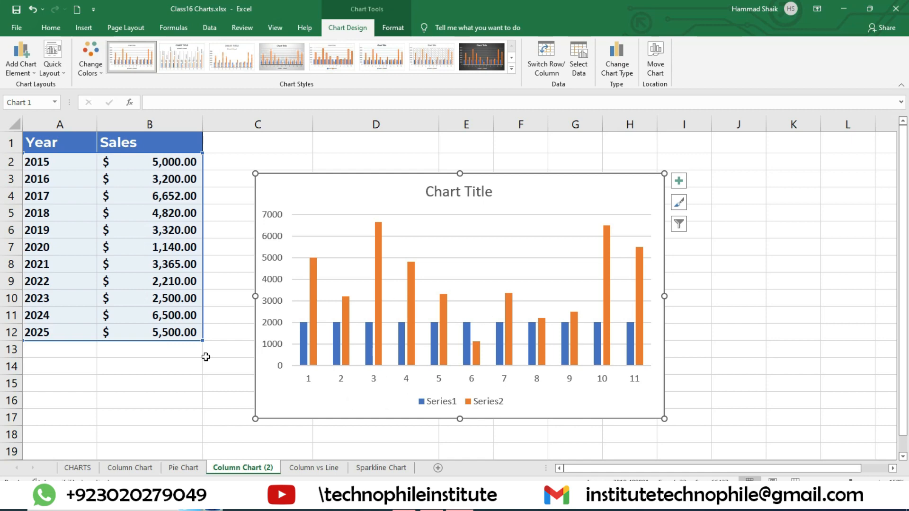
Delete the chart that plots years and sales without their header names
{"action": "left_click", "coordinate": [353, 181]}
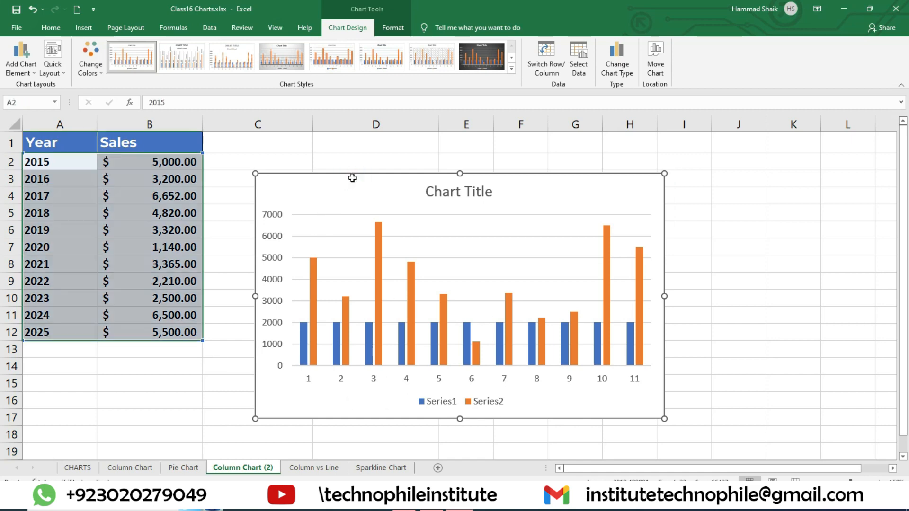
{"action": "key", "text": "Delete"}
{"action": "left_click", "coordinate": [324, 232]}
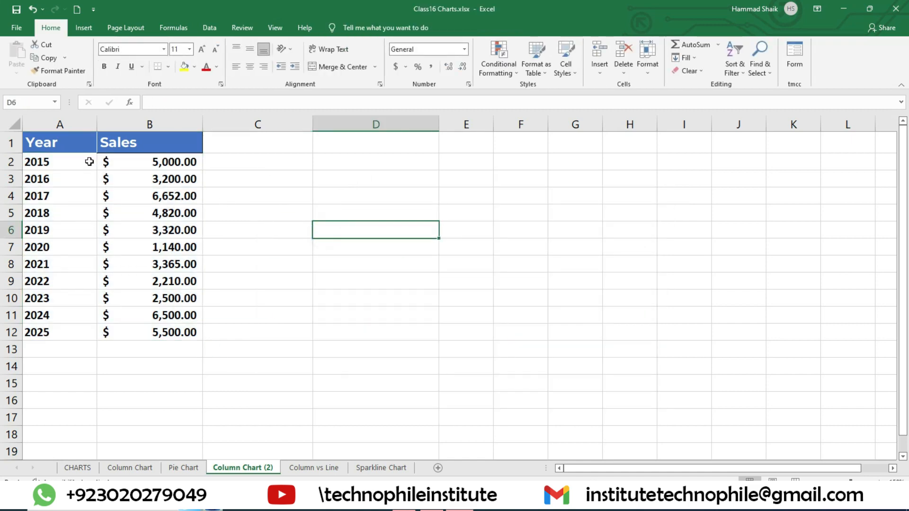
Insert a default clustered column chart from the Year and Sales table A1:B12, including the headers
{"action": "left_click_drag", "start_coordinate": [89, 162], "coordinate": [83, 335]}
{"action": "left_click", "coordinate": [332, 241]}
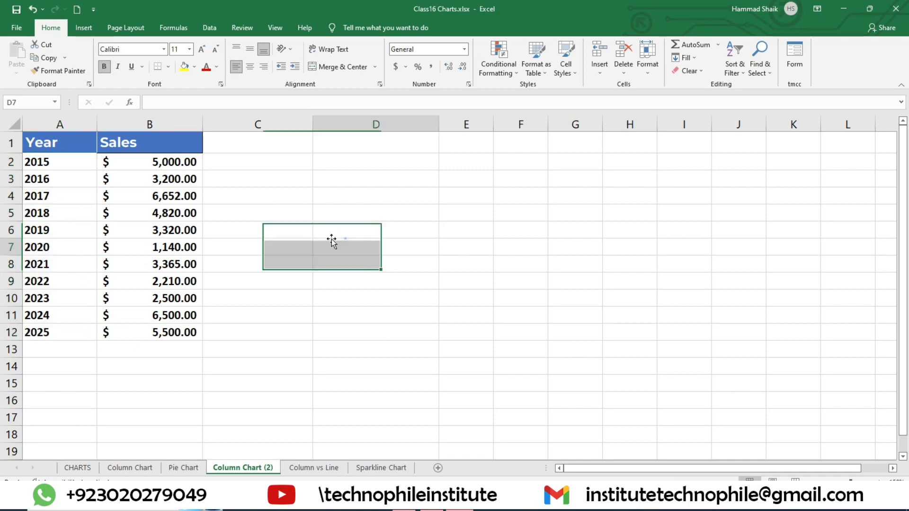
{"action": "left_click_drag", "start_coordinate": [141, 143], "coordinate": [150, 334]}
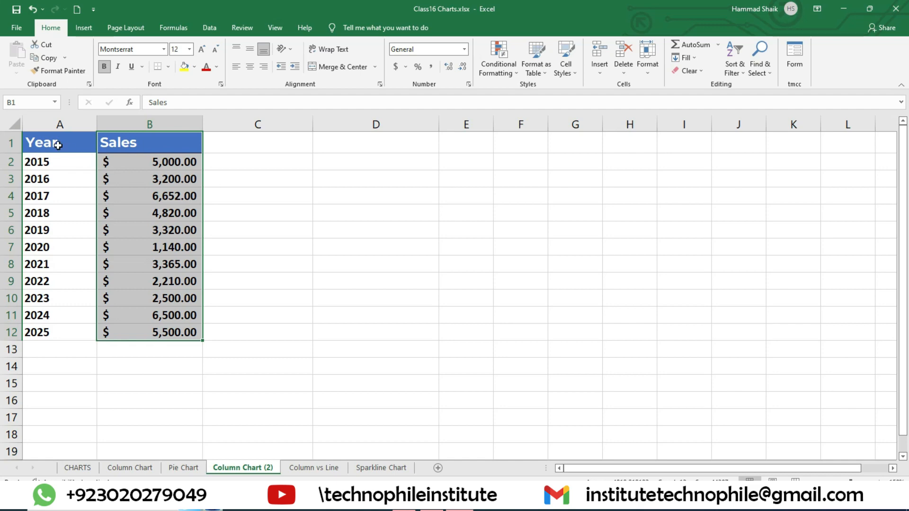
{"action": "left_click_drag", "start_coordinate": [60, 148], "coordinate": [161, 333]}
{"action": "key", "text": "alt+F1"}
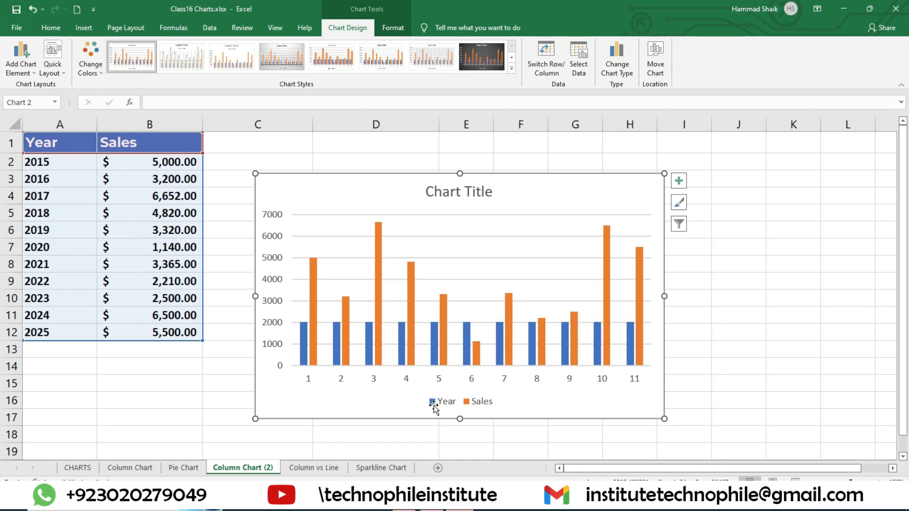
In the chart's data source, remove the Year series and keep only the Sales series enabled
{"action": "left_click", "coordinate": [579, 61]}
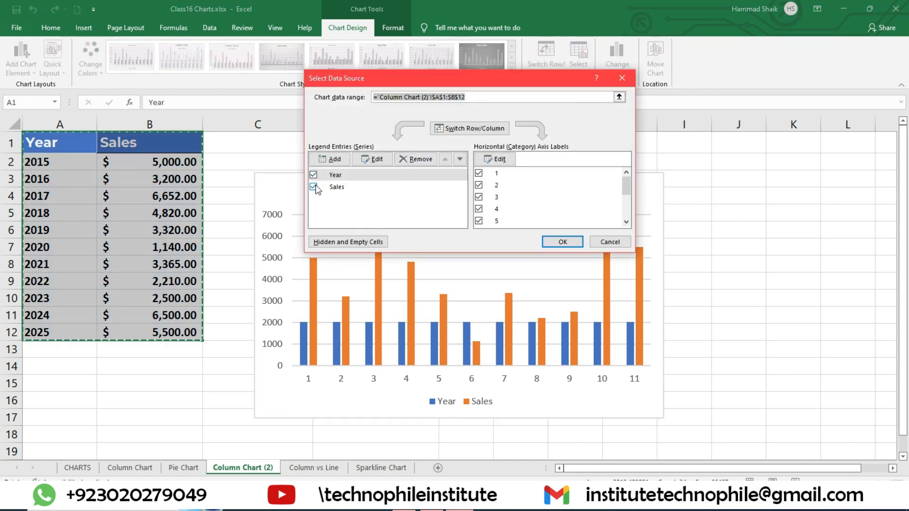
{"action": "left_click", "coordinate": [314, 186]}
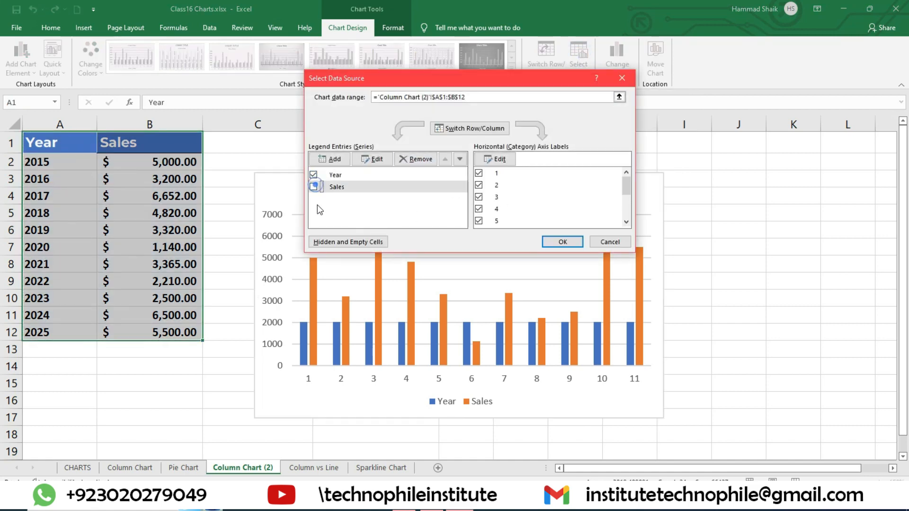
{"action": "left_click", "coordinate": [374, 176]}
{"action": "left_click", "coordinate": [415, 159]}
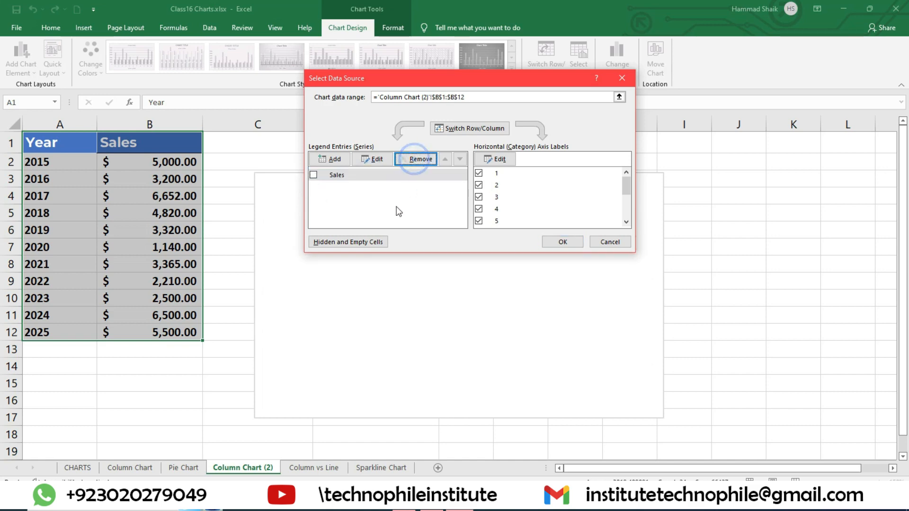
{"action": "left_click", "coordinate": [313, 175]}
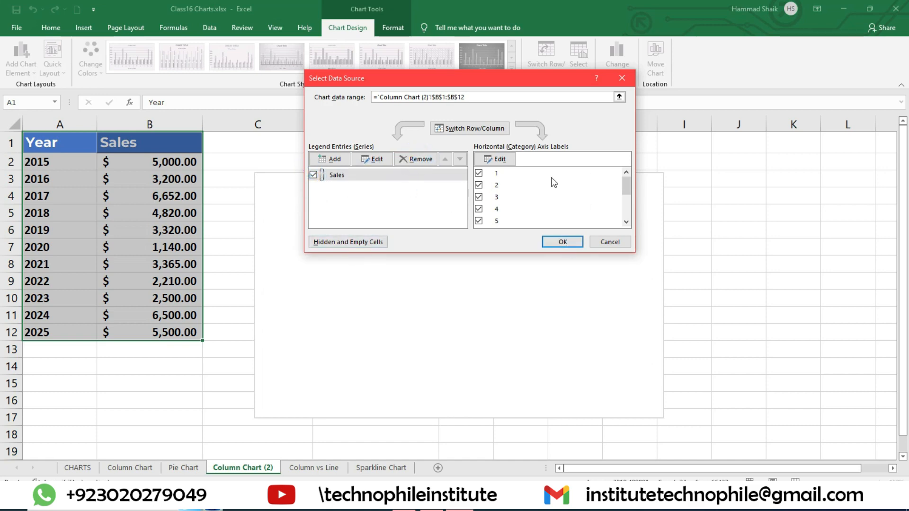
Set the chart's horizontal axis labels to the years in A2:A12 and apply the data source changes
{"action": "left_click", "coordinate": [509, 164]}
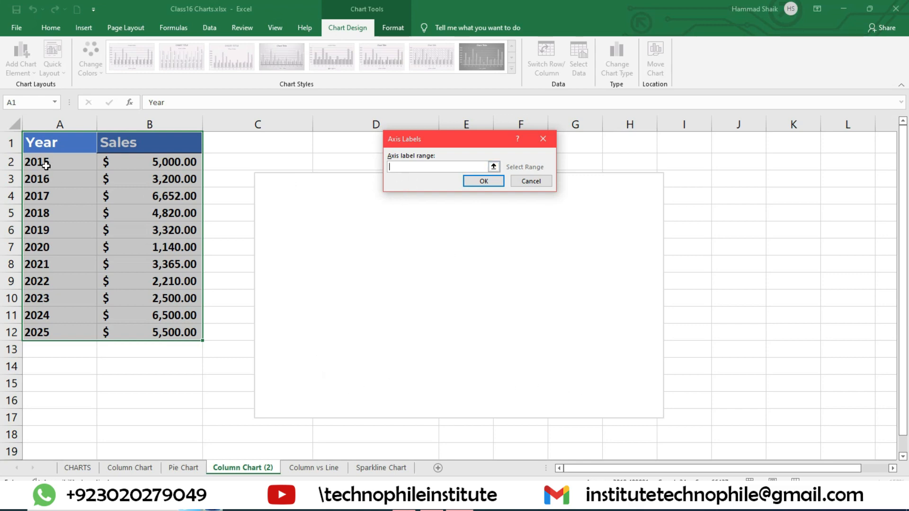
{"action": "left_click_drag", "start_coordinate": [46, 164], "coordinate": [90, 331]}
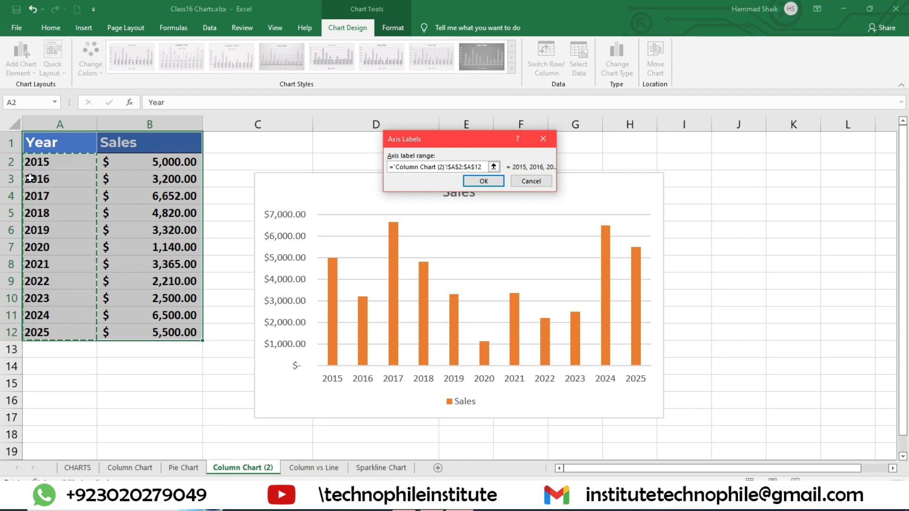
{"action": "left_click", "coordinate": [486, 181]}
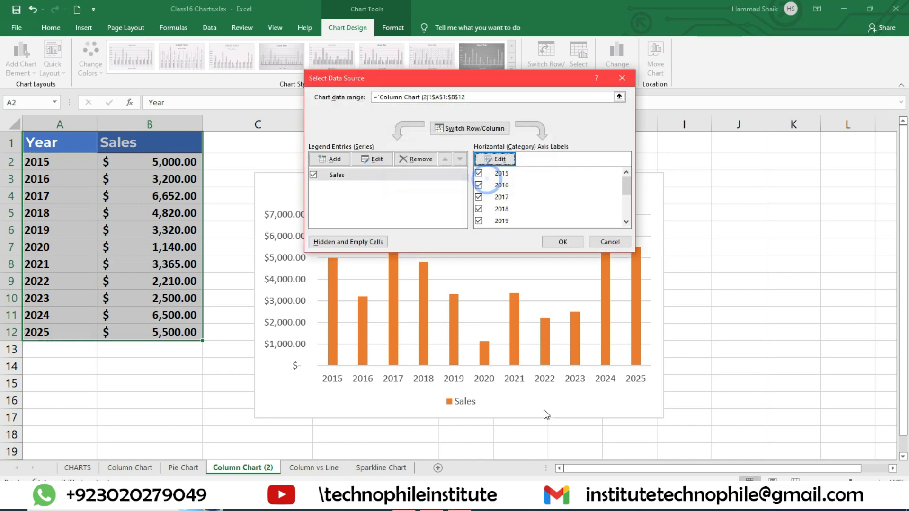
{"action": "left_click", "coordinate": [563, 242]}
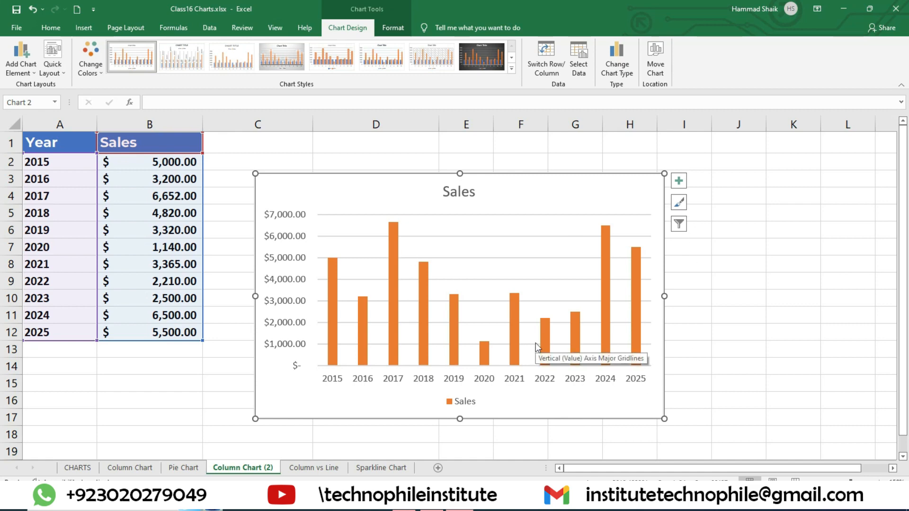
Try the dark chart style, and apply the third style with an uppercase title and the legend above the plot
{"action": "left_click", "coordinate": [608, 238]}
{"action": "left_click", "coordinate": [483, 61]}
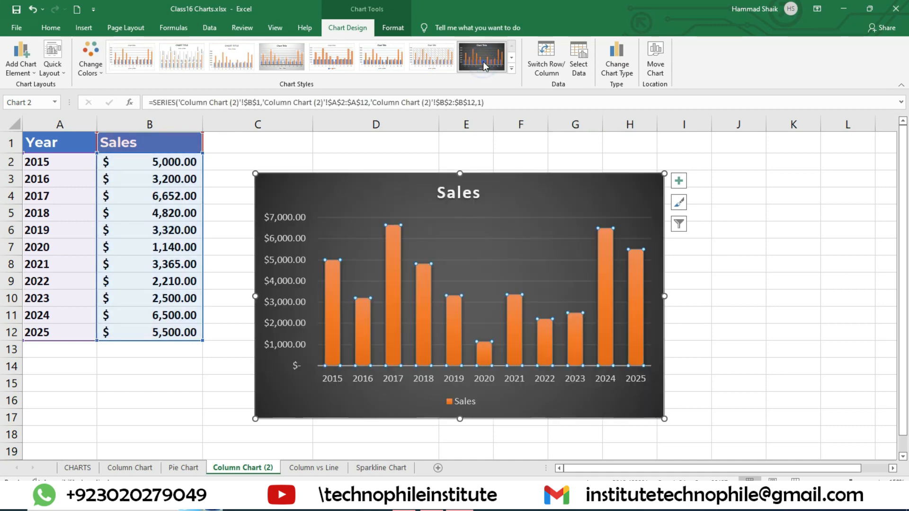
{"action": "left_click", "coordinate": [512, 68]}
{"action": "left_click", "coordinate": [238, 70]}
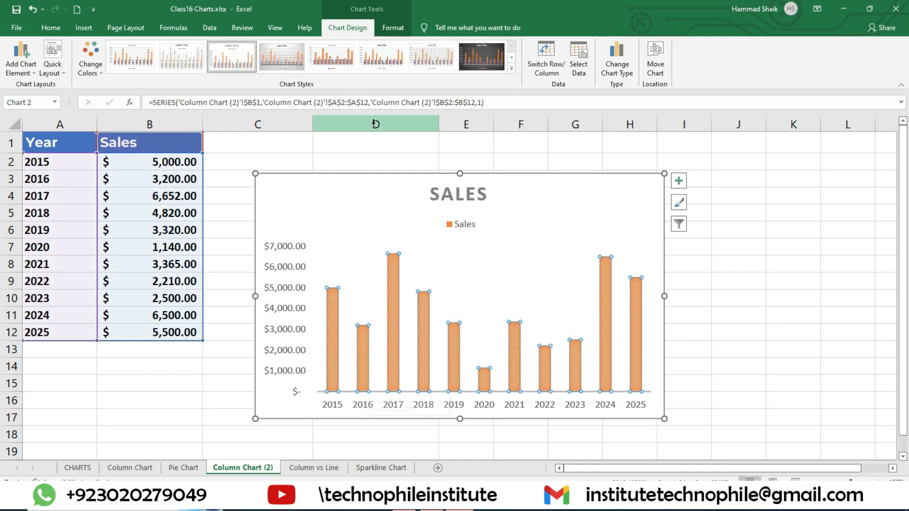
Fill the Sales columns of the chart with a light green theme colour
{"action": "left_click", "coordinate": [393, 28]}
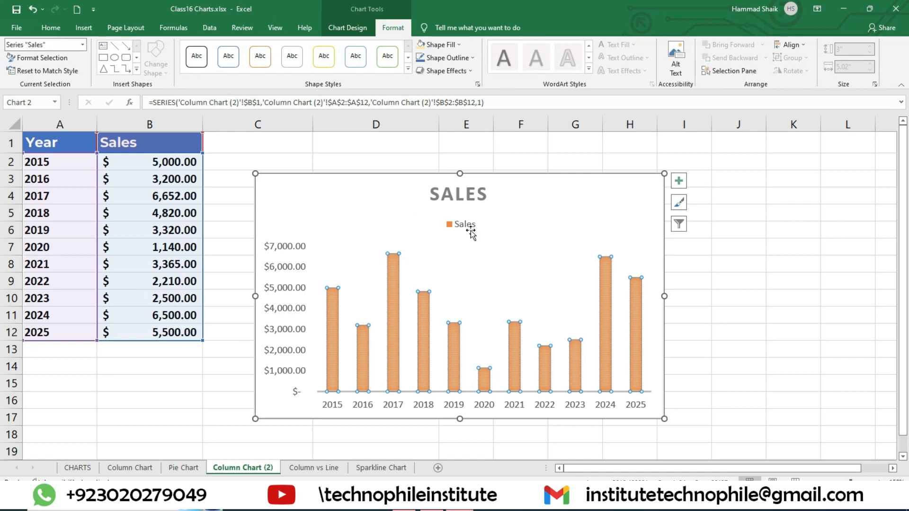
{"action": "left_click", "coordinate": [788, 283]}
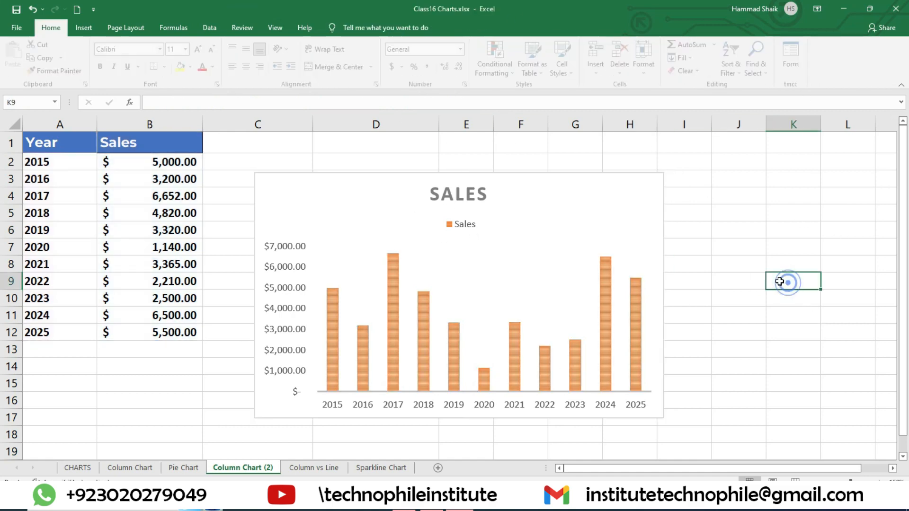
{"action": "left_click", "coordinate": [606, 285]}
{"action": "left_click", "coordinate": [393, 28]}
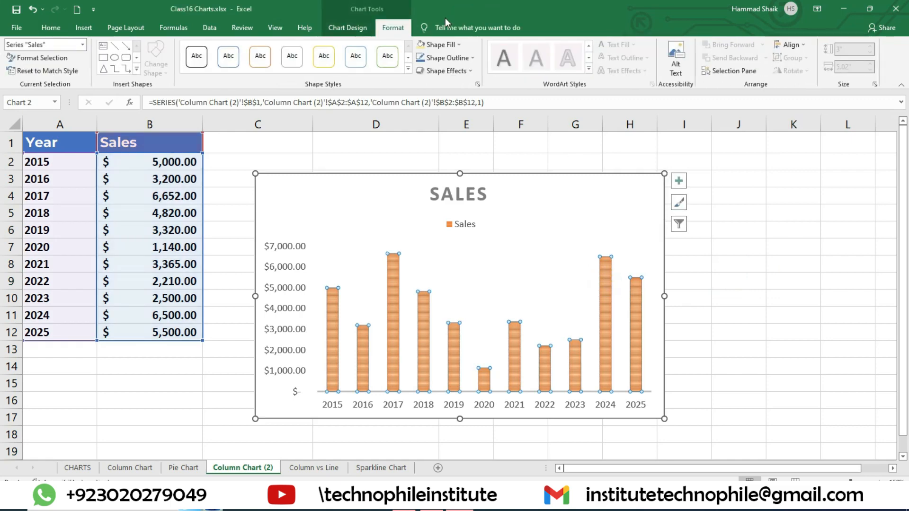
{"action": "left_click", "coordinate": [445, 45]}
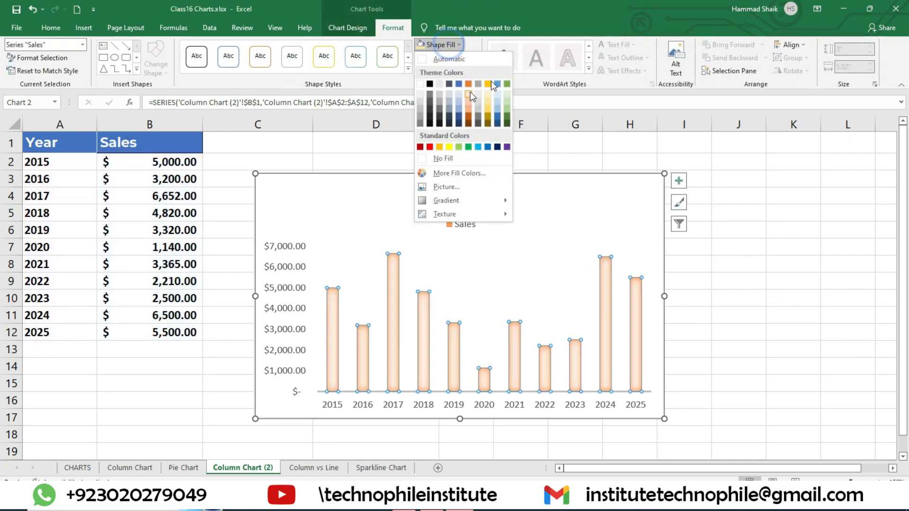
{"action": "left_click", "coordinate": [504, 112]}
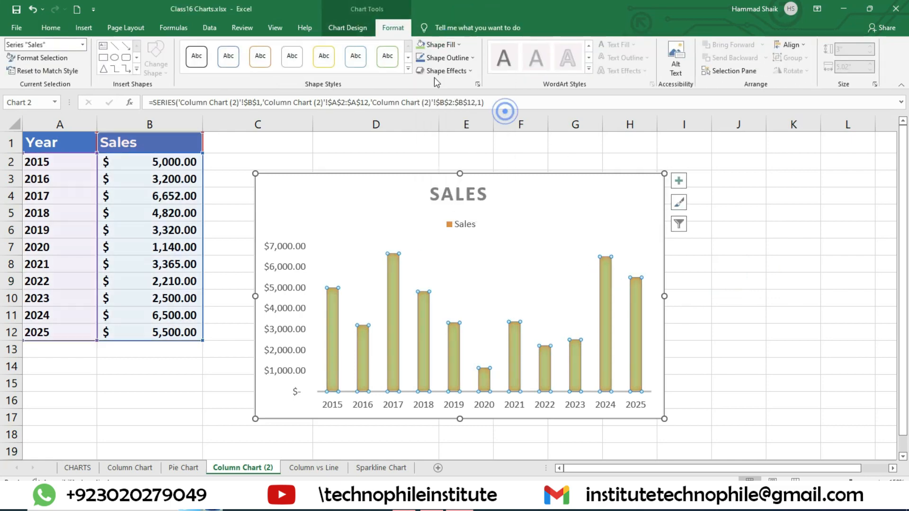
{"action": "left_click", "coordinate": [731, 236]}
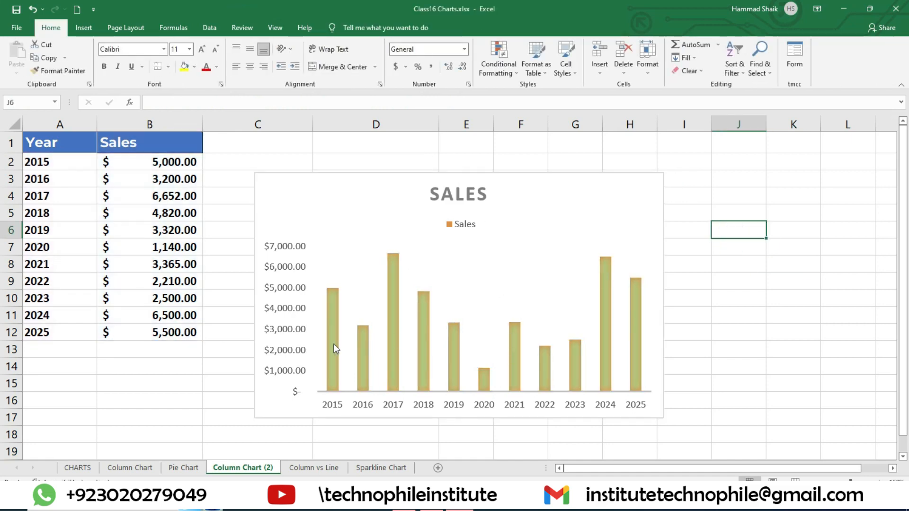
{"action": "left_click", "coordinate": [574, 262]}
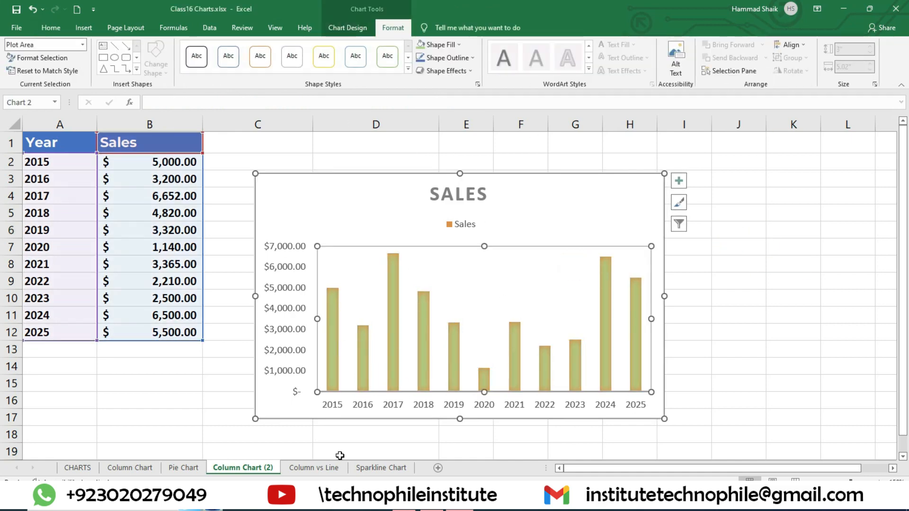
Switch to the Column vs Line worksheet, enlarge its view and select the Month, Revenue and Expense table A1:C6
{"action": "left_click", "coordinate": [313, 469]}
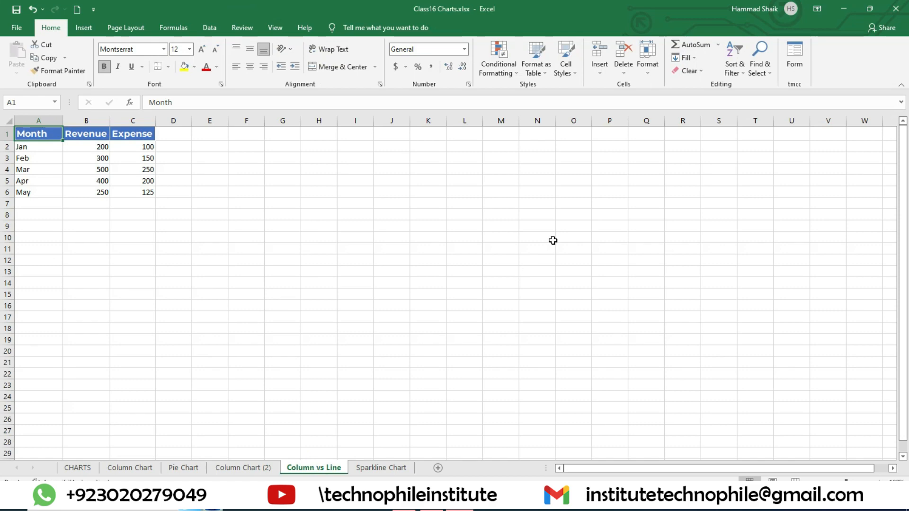
{"action": "scroll", "coordinate": [677, 304], "scroll_direction": "up", "scroll_amount": 5}
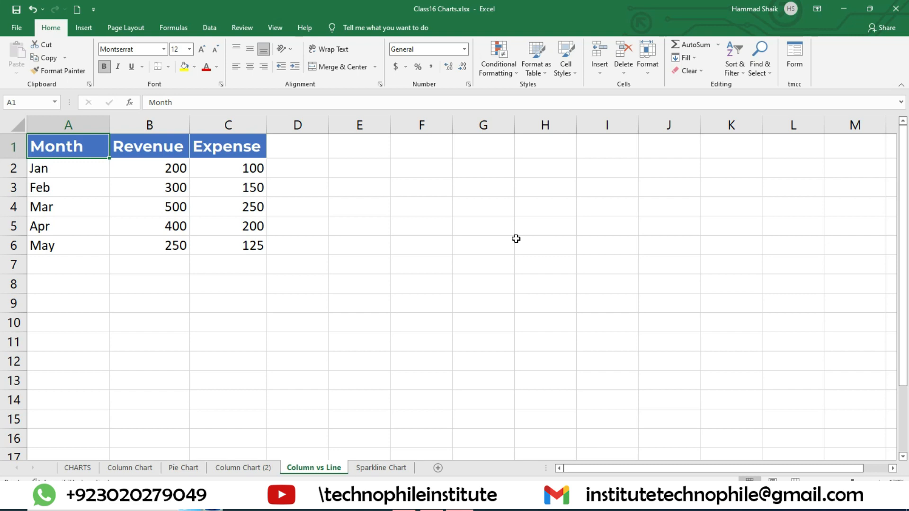
{"action": "left_click", "coordinate": [152, 247]}
{"action": "mouse_move", "coordinate": [75, 152]}
{"action": "left_mouse_down"}
{"action": "mouse_move", "coordinate": [91, 175]}
{"action": "mouse_move", "coordinate": [183, 237]}
{"action": "mouse_move", "coordinate": [237, 259]}
{"action": "mouse_move", "coordinate": [249, 231]}
{"action": "left_mouse_up"}
{"action": "left_click", "coordinate": [208, 253]}
{"action": "left_click_drag", "start_coordinate": [80, 149], "coordinate": [254, 252]}
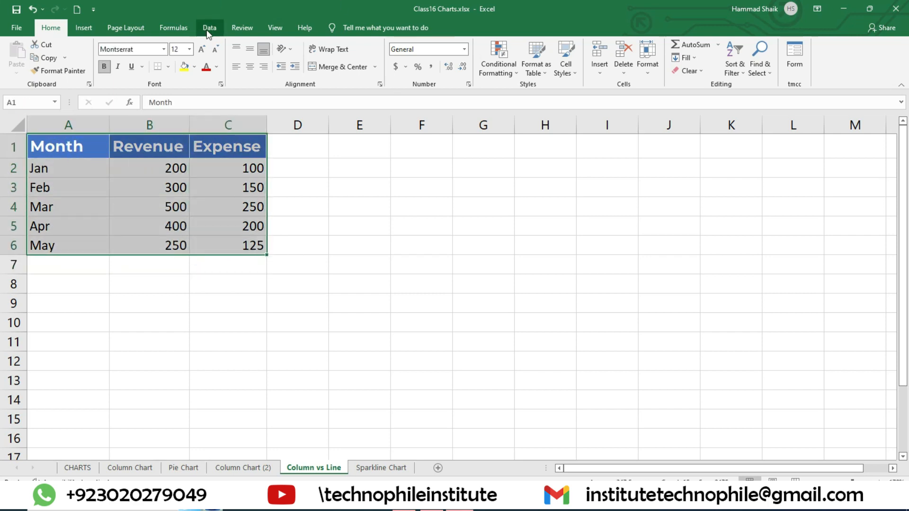
{"action": "left_click", "coordinate": [94, 29]}
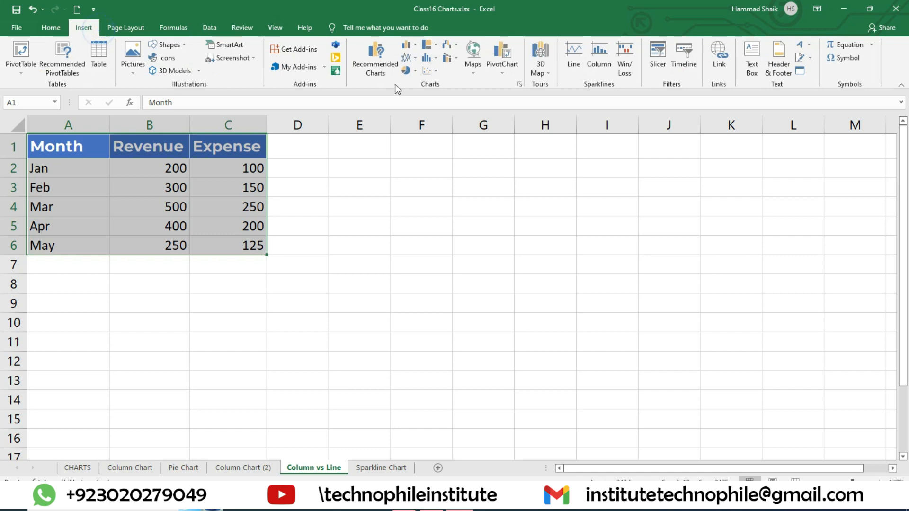
{"action": "left_click", "coordinate": [412, 46]}
{"action": "left_click", "coordinate": [412, 47]}
{"action": "key", "text": "F12"}
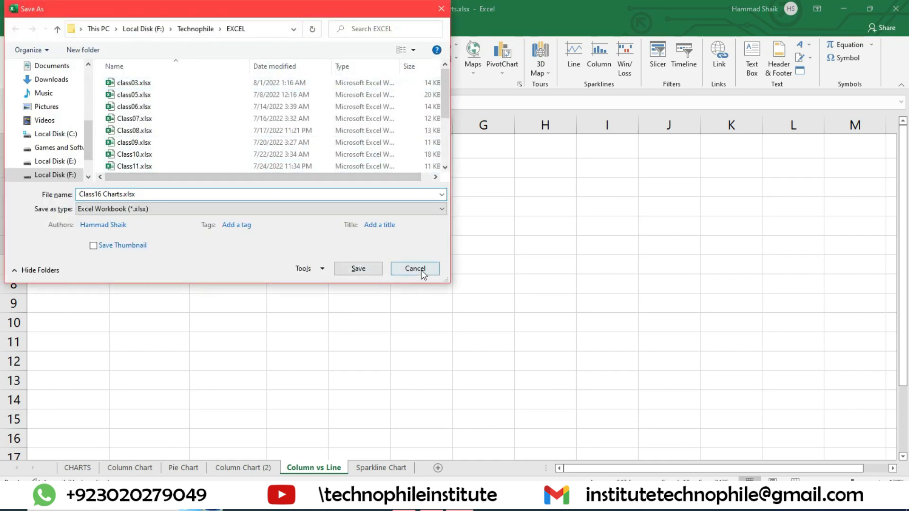
{"action": "left_click", "coordinate": [415, 269]}
Insert a default chart from the selected table and change it to a Clustered Column - Line combo, with Revenue as columns and Expense as a line
{"action": "key", "text": "alt+F1"}
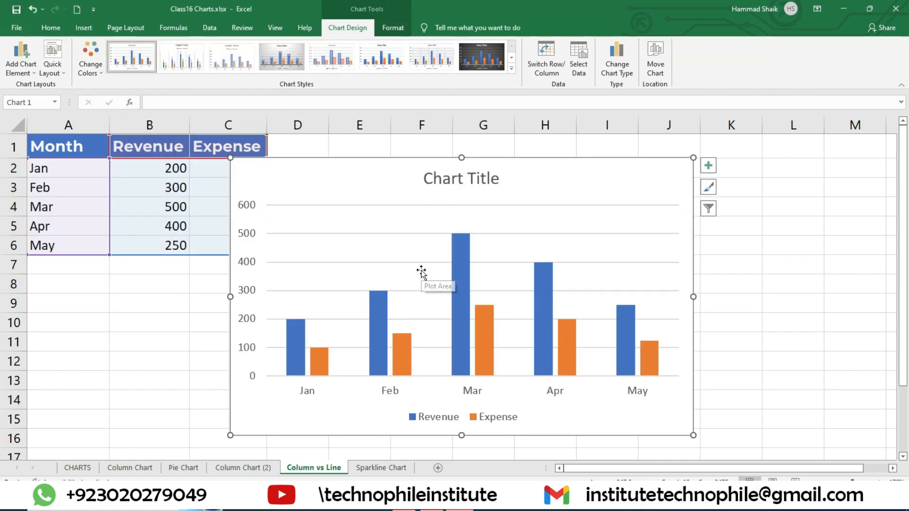
{"action": "left_click", "coordinate": [623, 69]}
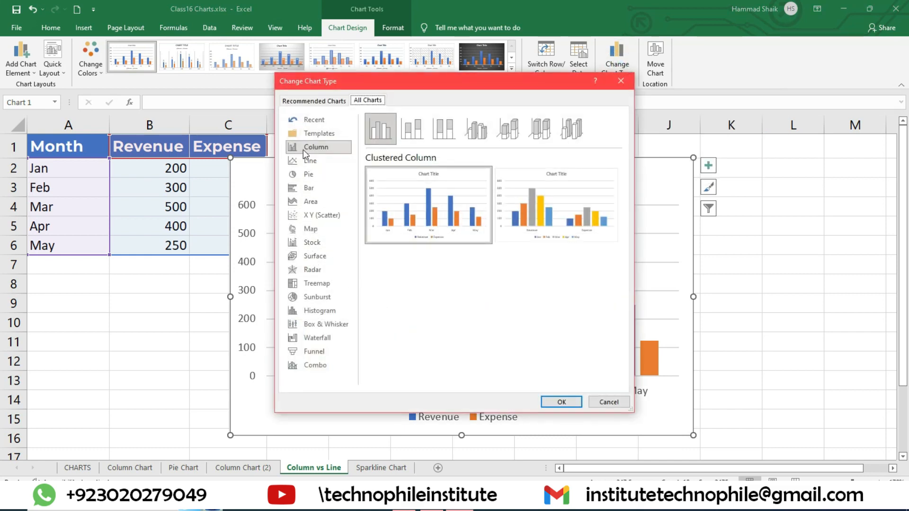
{"action": "left_click", "coordinate": [310, 366]}
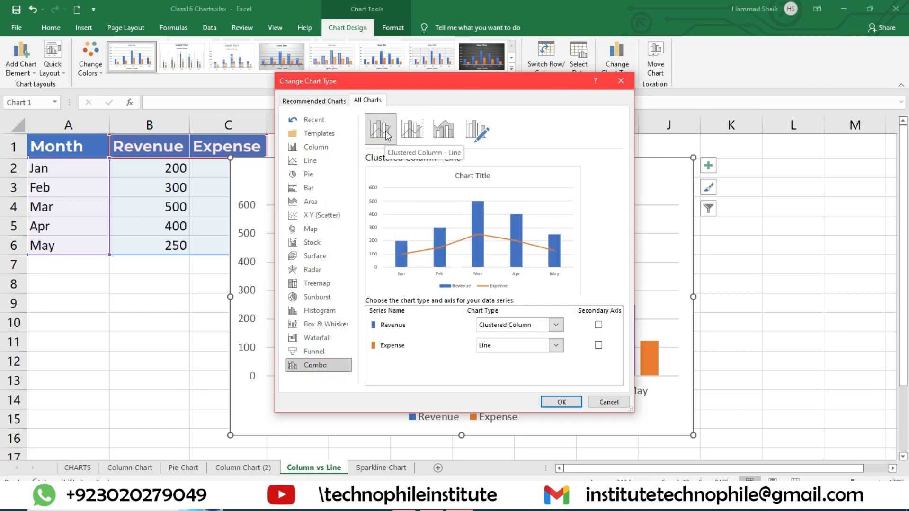
{"action": "left_click", "coordinate": [412, 129]}
{"action": "left_click", "coordinate": [444, 129]}
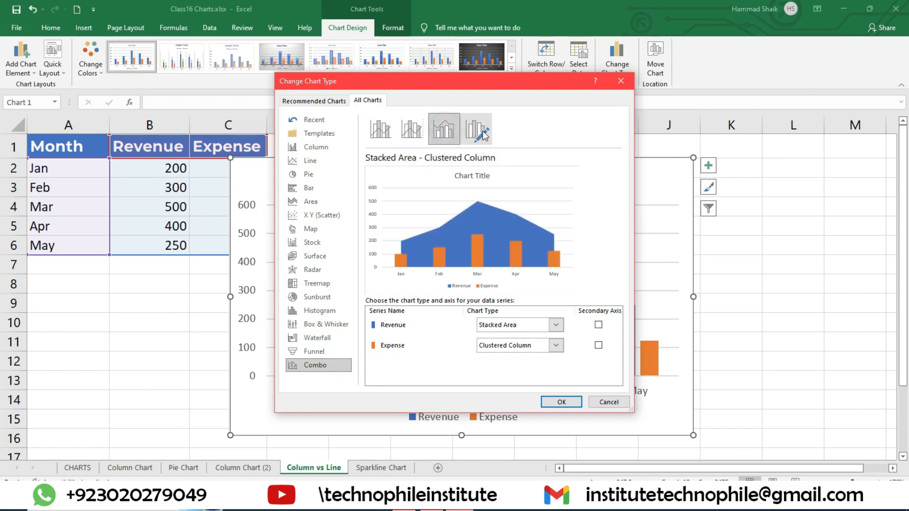
{"action": "left_click", "coordinate": [393, 132]}
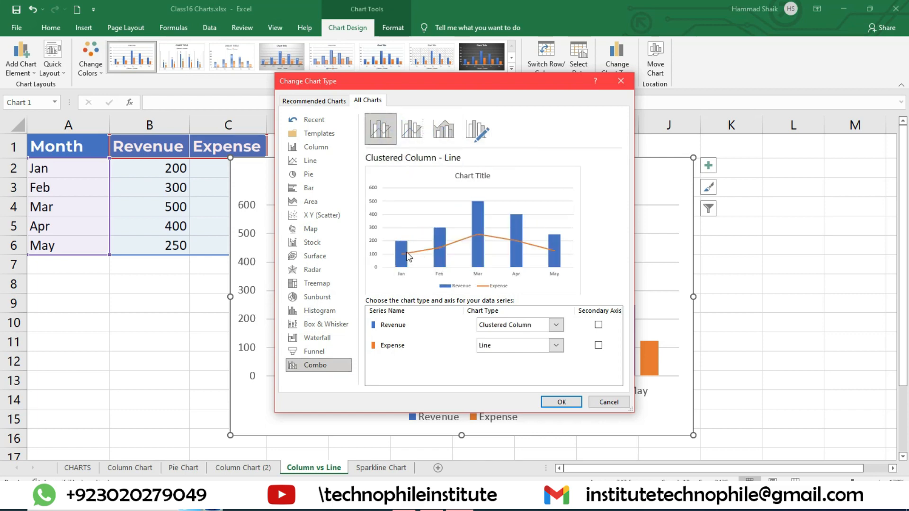
{"action": "left_click", "coordinate": [561, 402]}
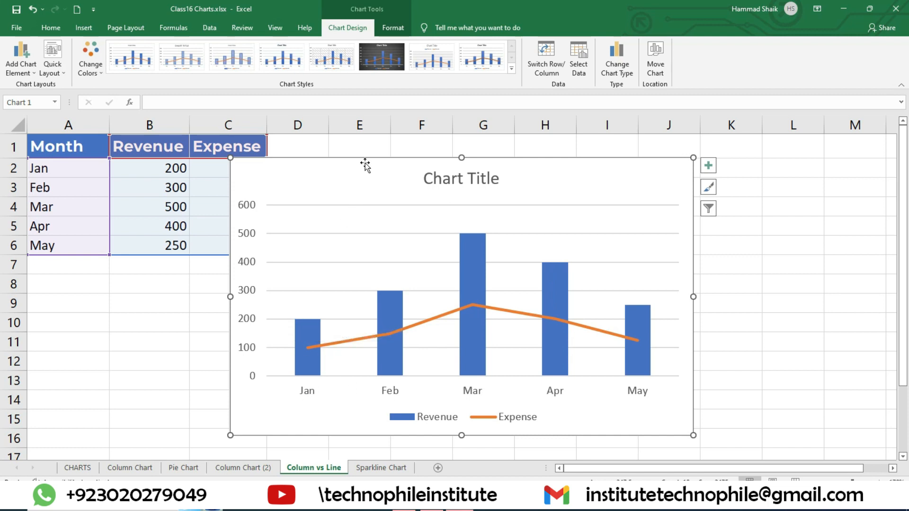
Move the combo chart off the Month, Revenue and Expense table so all source data is uncovered
{"action": "left_click_drag", "start_coordinate": [366, 165], "coordinate": [440, 166]}
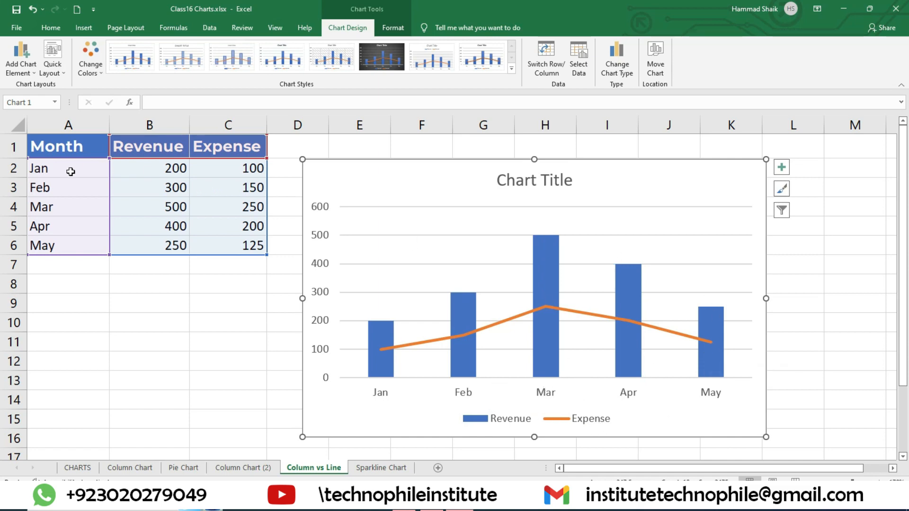
{"action": "mouse_move", "coordinate": [379, 355]}
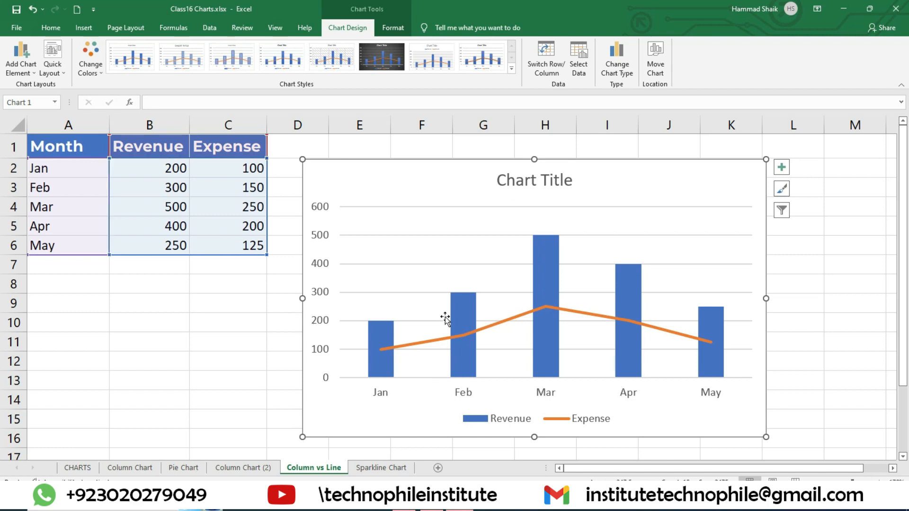
Examine the Expense line's monthly points against the Revenue columns in the combo chart
{"action": "mouse_move", "coordinate": [467, 336]}
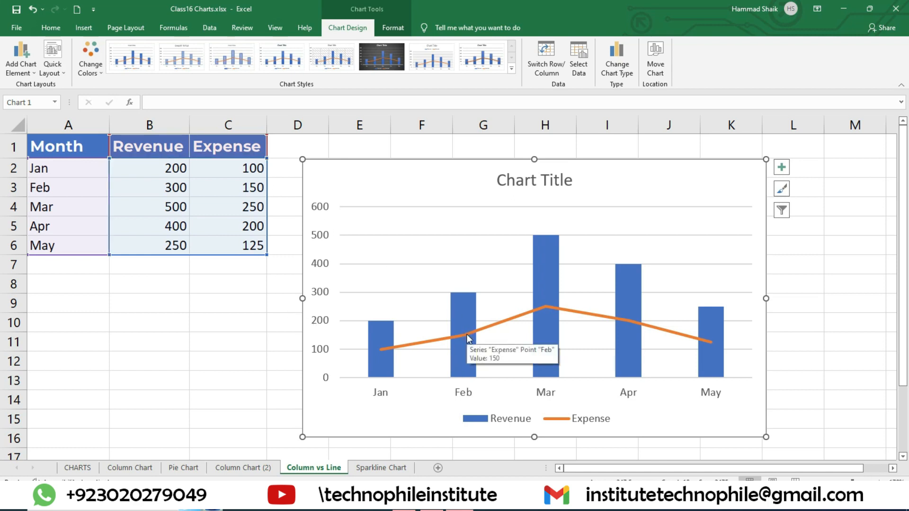
{"action": "mouse_move", "coordinate": [548, 310]}
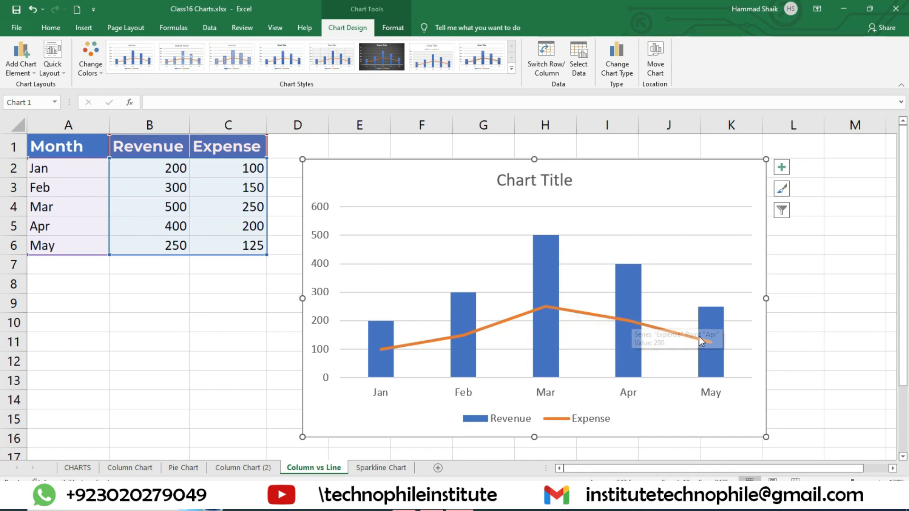
{"action": "mouse_move", "coordinate": [710, 344]}
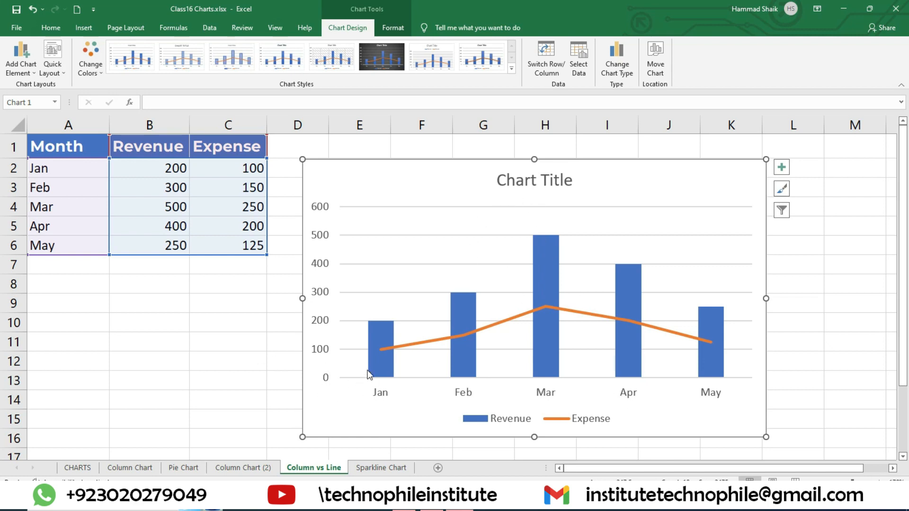
{"action": "mouse_move", "coordinate": [383, 371]}
{"action": "mouse_move", "coordinate": [394, 348]}
{"action": "left_click", "coordinate": [381, 332]}
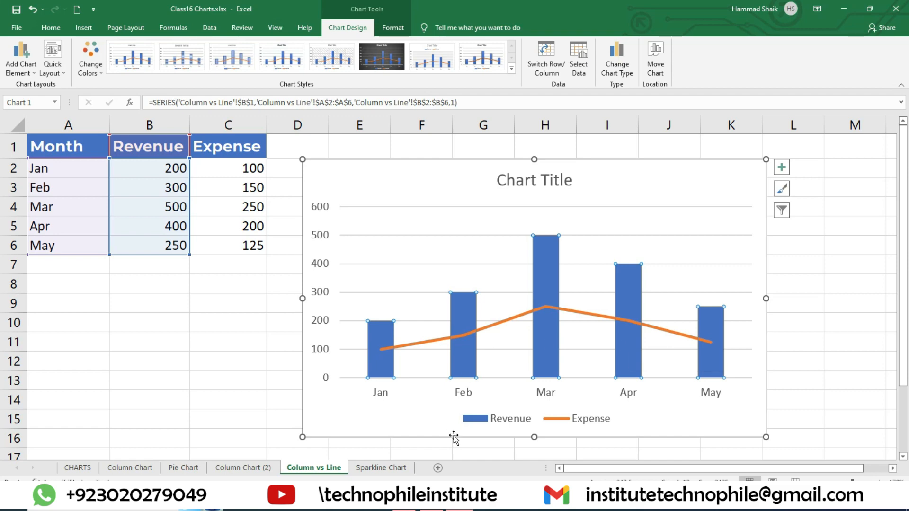
{"action": "left_click", "coordinate": [384, 468]}
{"action": "left_click", "coordinate": [323, 468]}
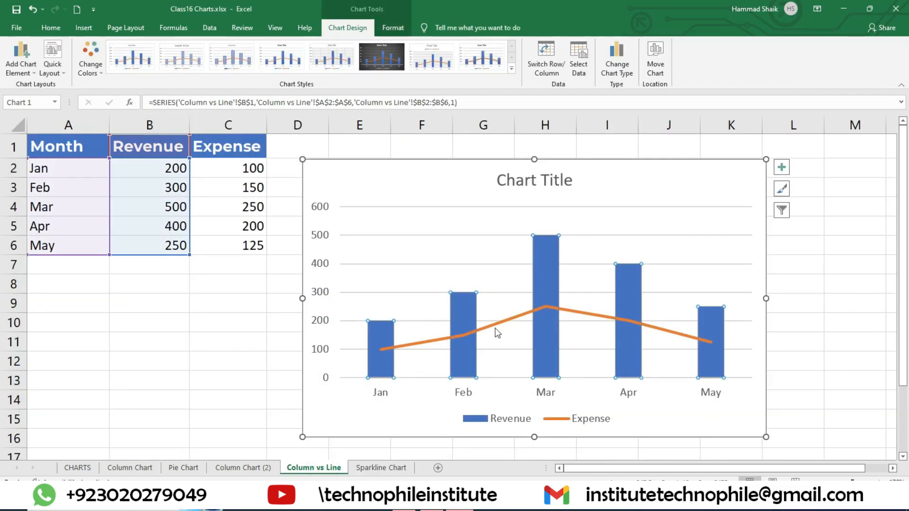
{"action": "left_click", "coordinate": [703, 227]}
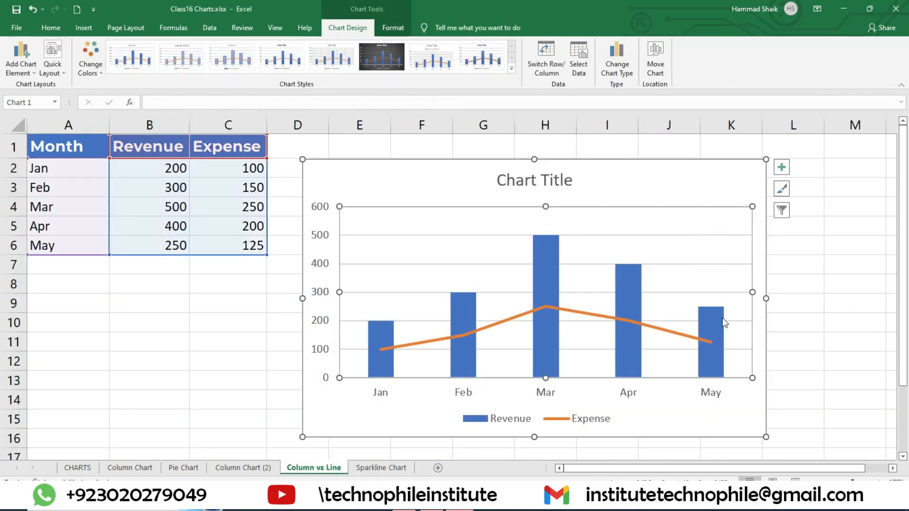
Open the vertical value axis's bounds and units settings, moving the combo chart over the table so all of it shows beside them
{"action": "double_click", "coordinate": [321, 218]}
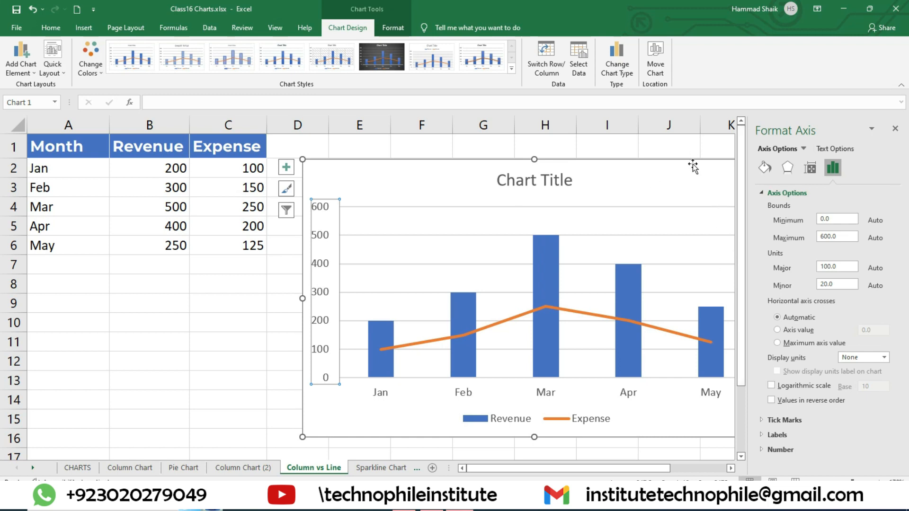
{"action": "left_click_drag", "start_coordinate": [693, 166], "coordinate": [540, 164]}
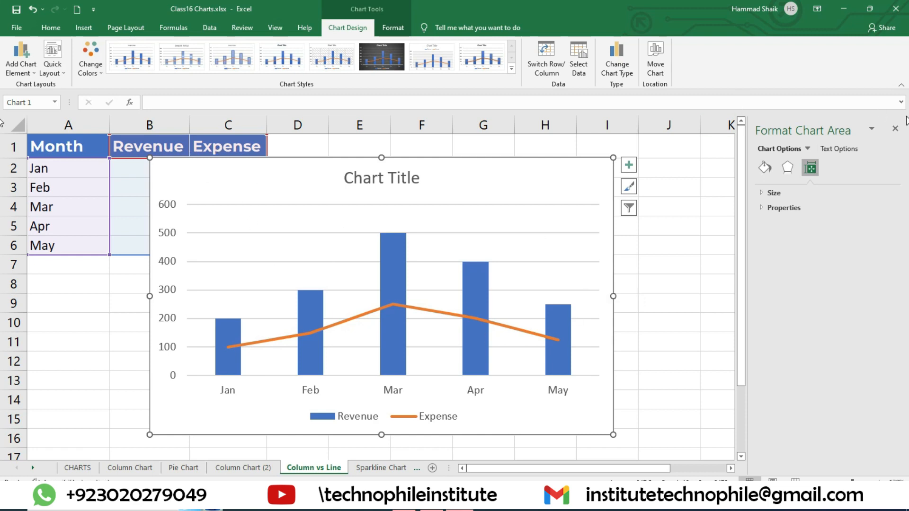
{"action": "left_click", "coordinate": [532, 205]}
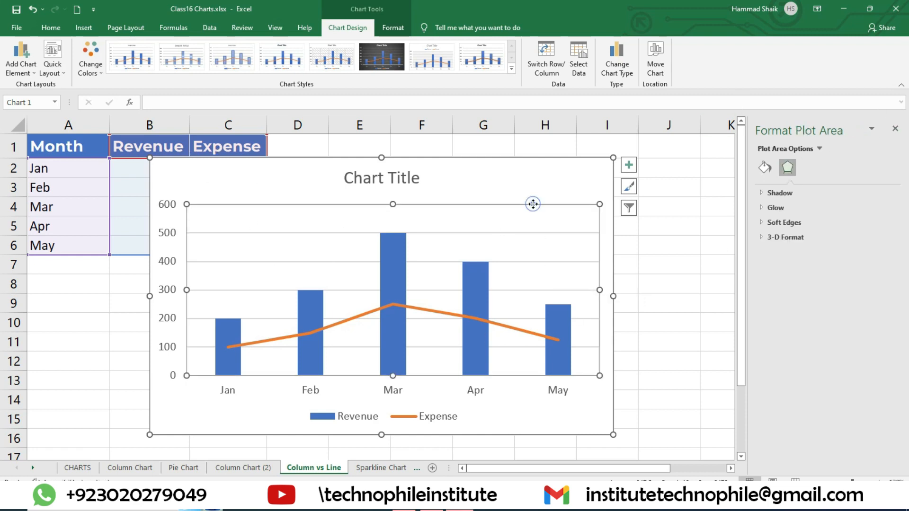
{"action": "left_click", "coordinate": [819, 148]}
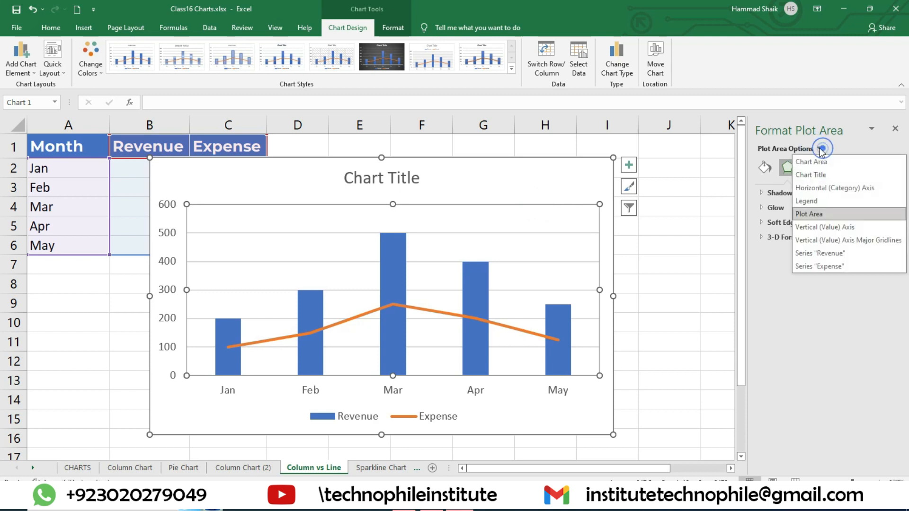
{"action": "left_click", "coordinate": [819, 229]}
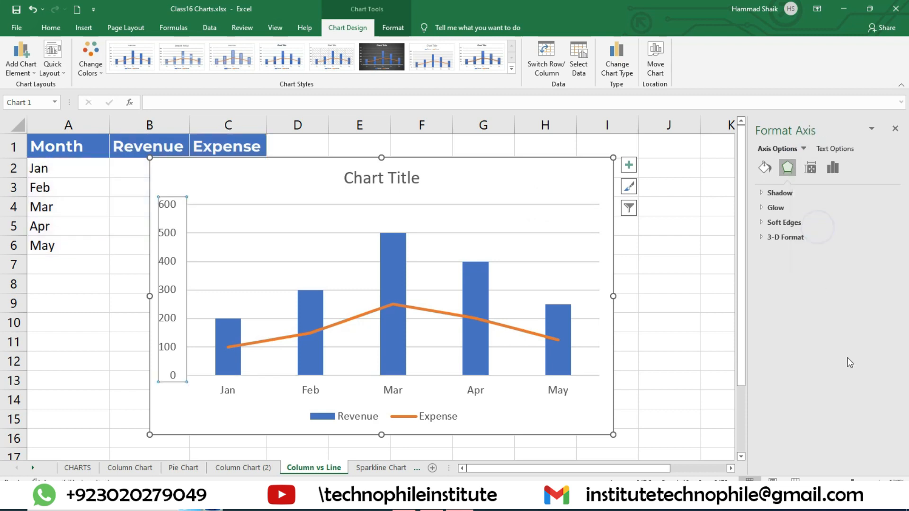
{"action": "left_click", "coordinate": [833, 168]}
{"action": "left_click", "coordinate": [761, 192]}
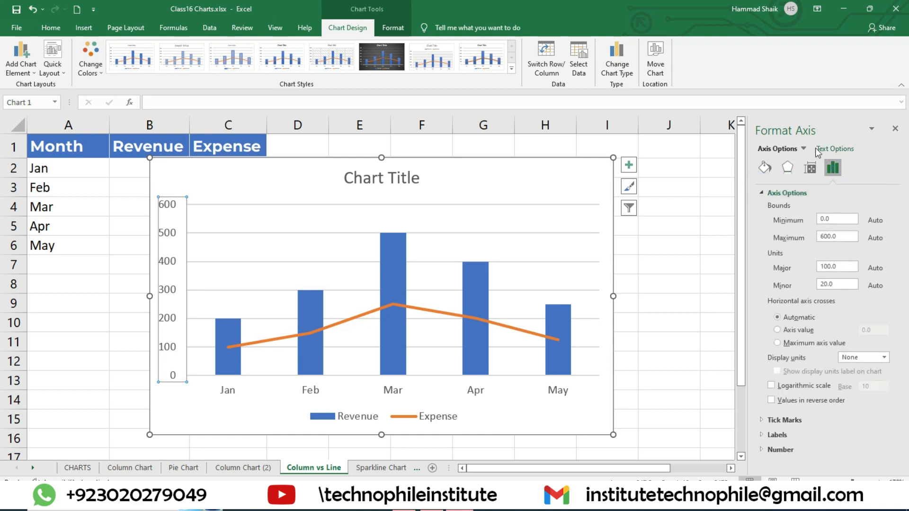
Examine the formatting options of the horizontal axis, legend, plot area, vertical value axis and major gridlines
{"action": "left_click", "coordinate": [803, 149]}
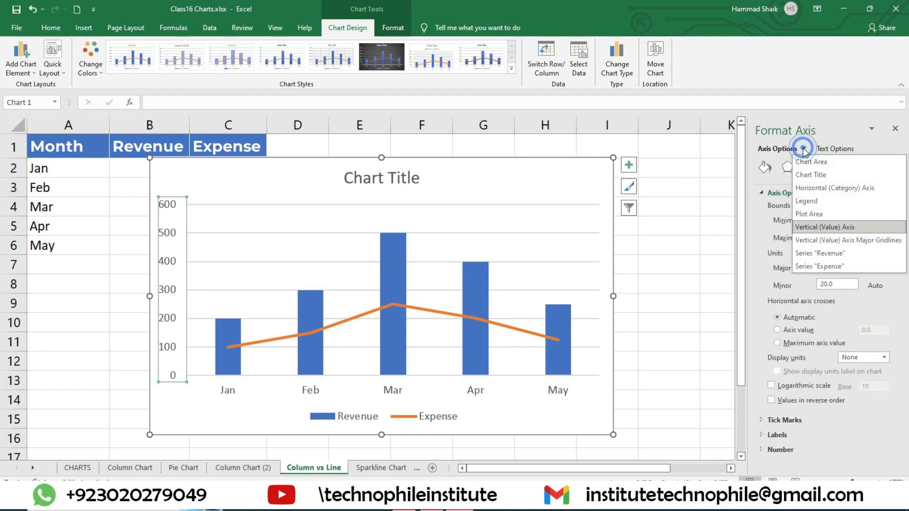
{"action": "left_click", "coordinate": [817, 189]}
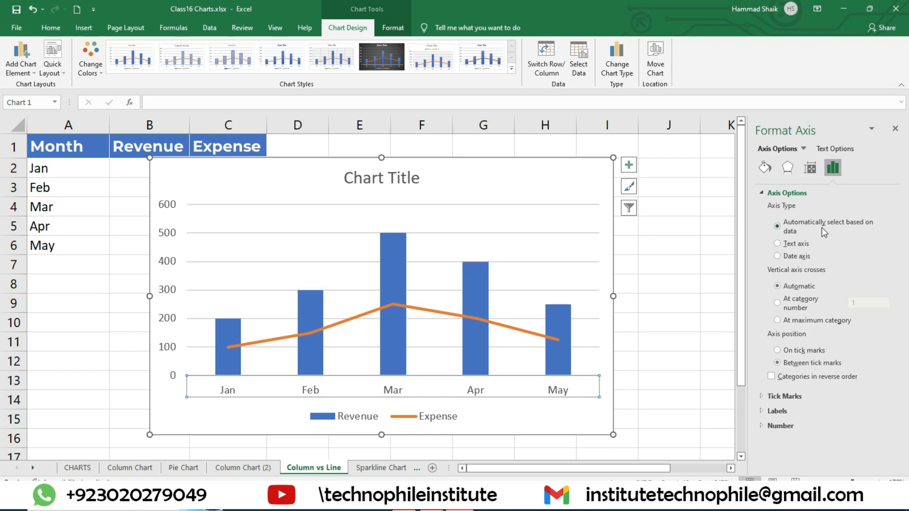
{"action": "left_click", "coordinate": [803, 148]}
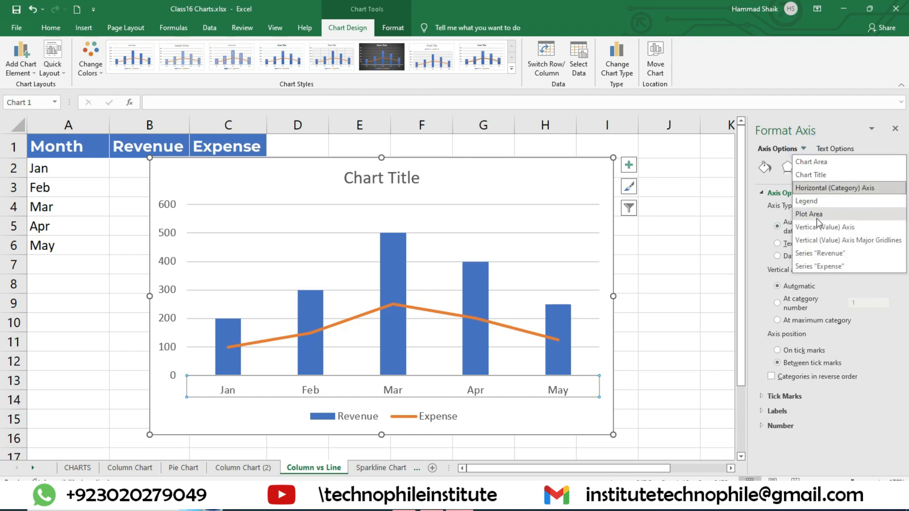
{"action": "left_click", "coordinate": [813, 201]}
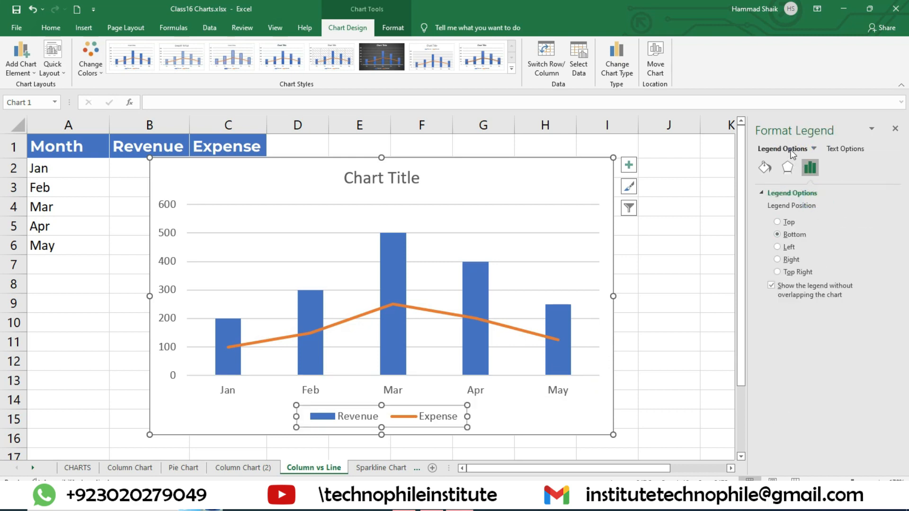
{"action": "left_click", "coordinate": [813, 152]}
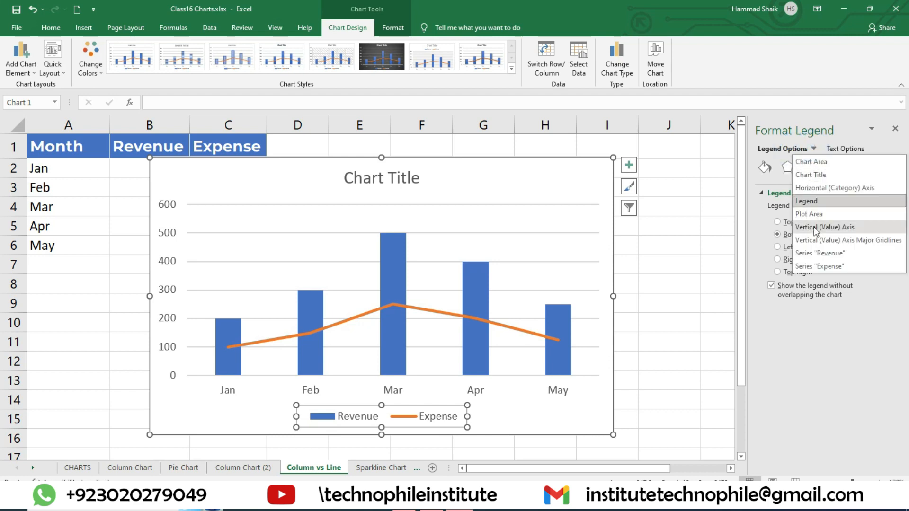
{"action": "left_click", "coordinate": [813, 213]}
{"action": "left_click", "coordinate": [818, 149]}
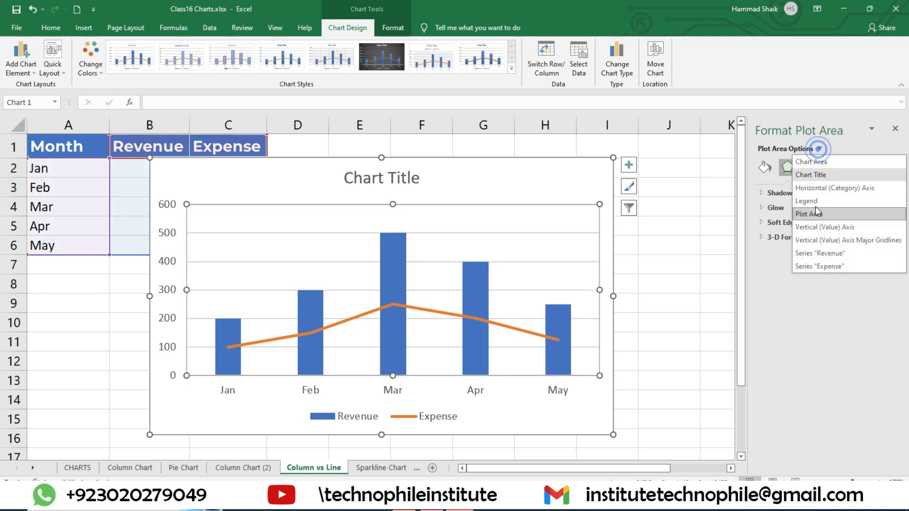
{"action": "left_click", "coordinate": [820, 233]}
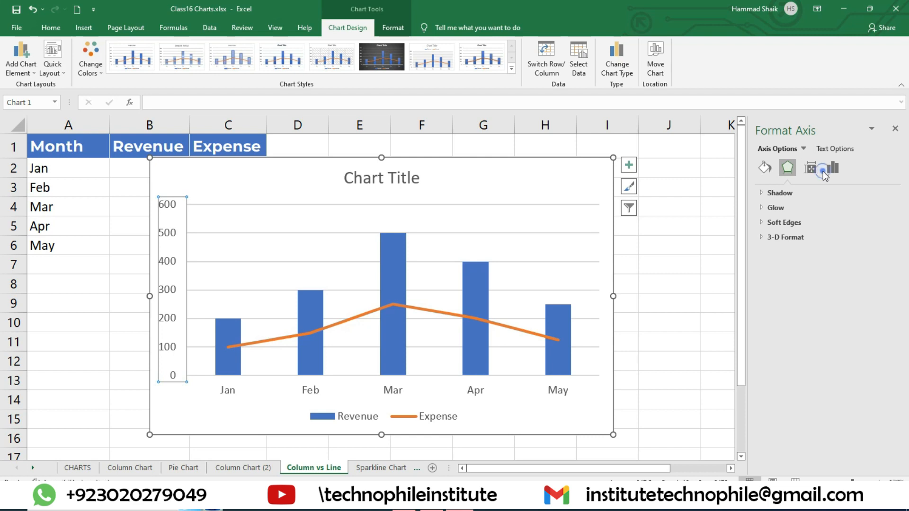
{"action": "left_click", "coordinate": [820, 172]}
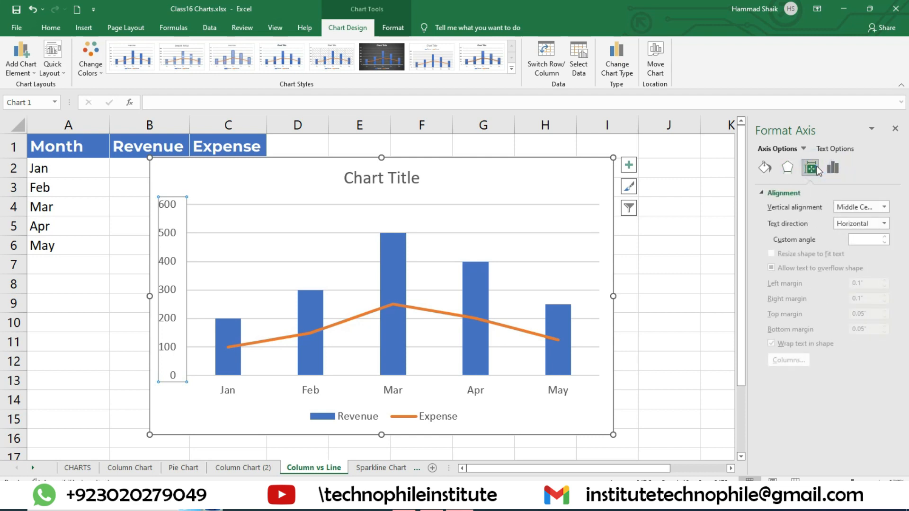
{"action": "left_click", "coordinate": [833, 168]}
{"action": "left_click", "coordinate": [787, 192]}
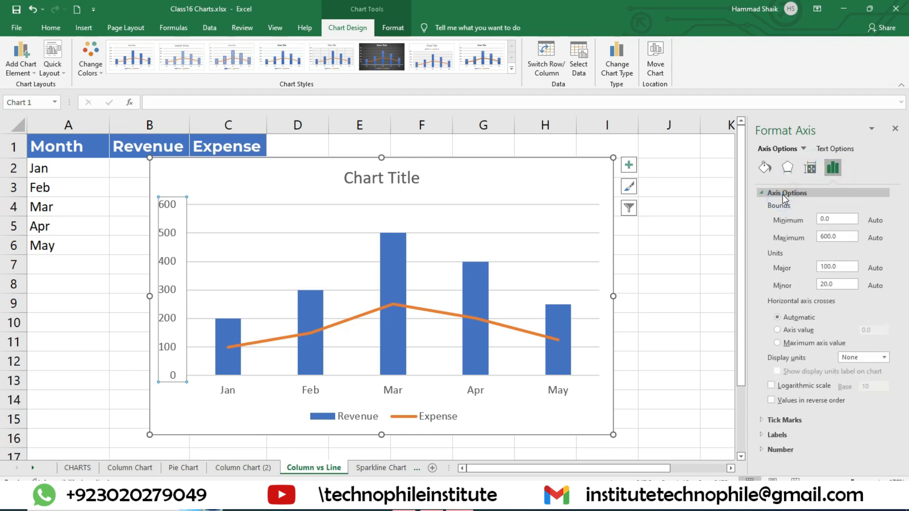
{"action": "left_click", "coordinate": [803, 149]}
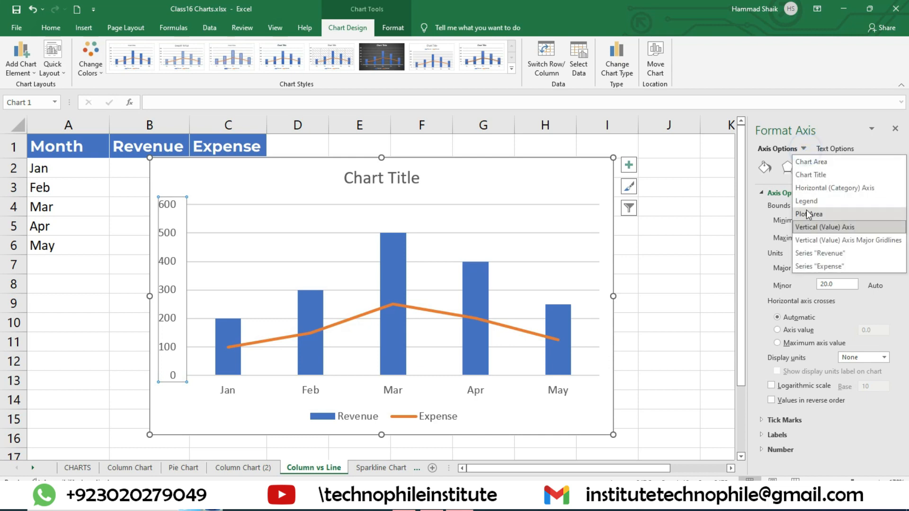
{"action": "left_click", "coordinate": [818, 240]}
{"action": "left_click", "coordinate": [808, 148]}
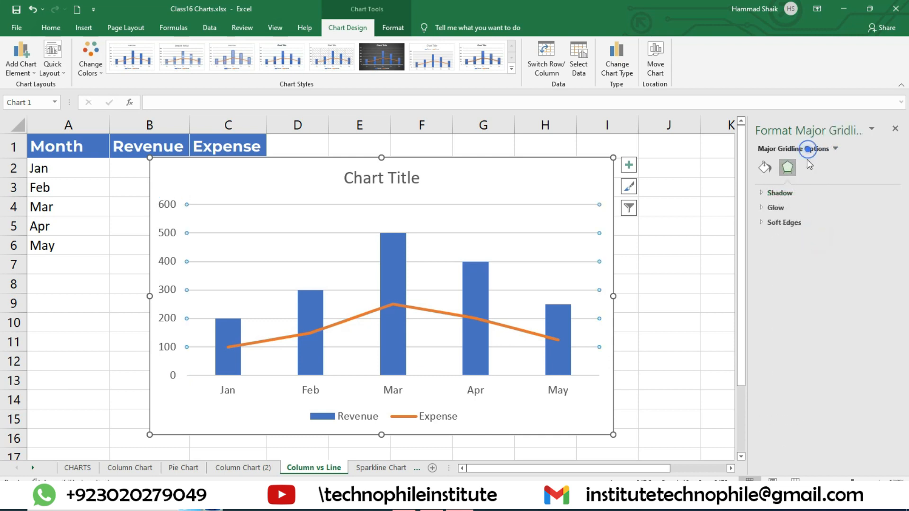
{"action": "left_click", "coordinate": [836, 150]}
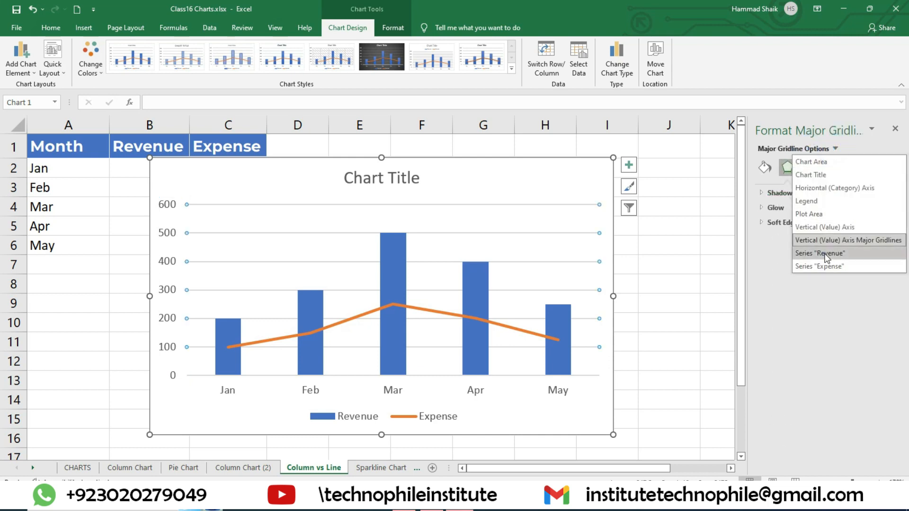
Try plotting the Revenue series on the secondary axis
{"action": "left_click", "coordinate": [805, 251]}
{"action": "left_click", "coordinate": [809, 169]}
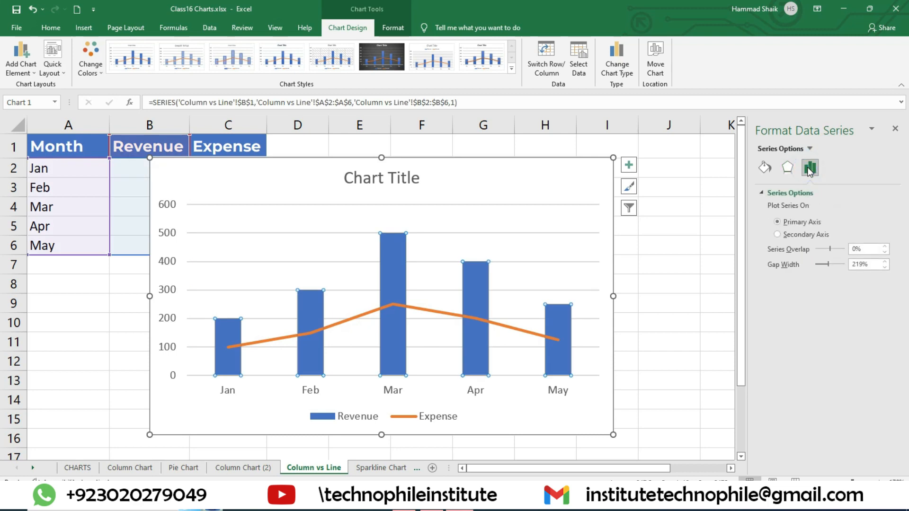
{"action": "left_click", "coordinate": [810, 150]}
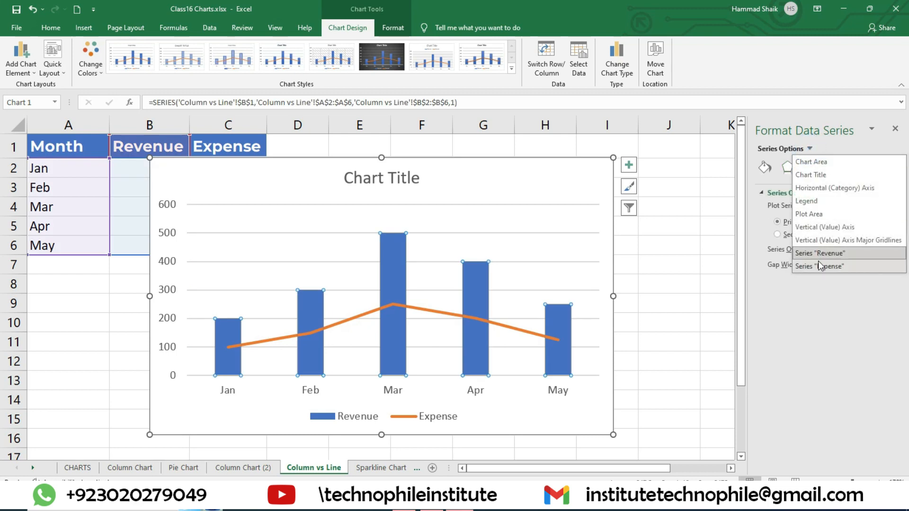
{"action": "left_click", "coordinate": [830, 254]}
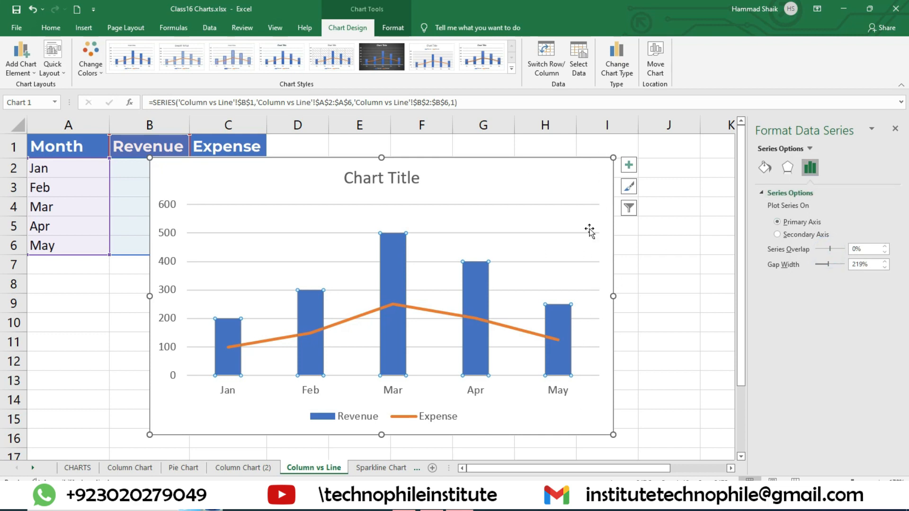
{"action": "left_click", "coordinate": [777, 235]}
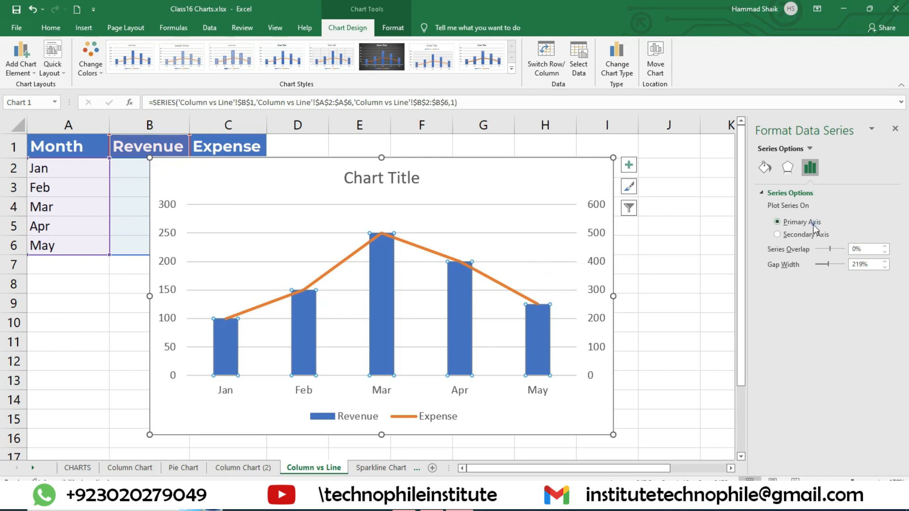
Plot the Expense series on the secondary axis
{"action": "left_click", "coordinate": [808, 148]}
{"action": "left_click", "coordinate": [805, 263]}
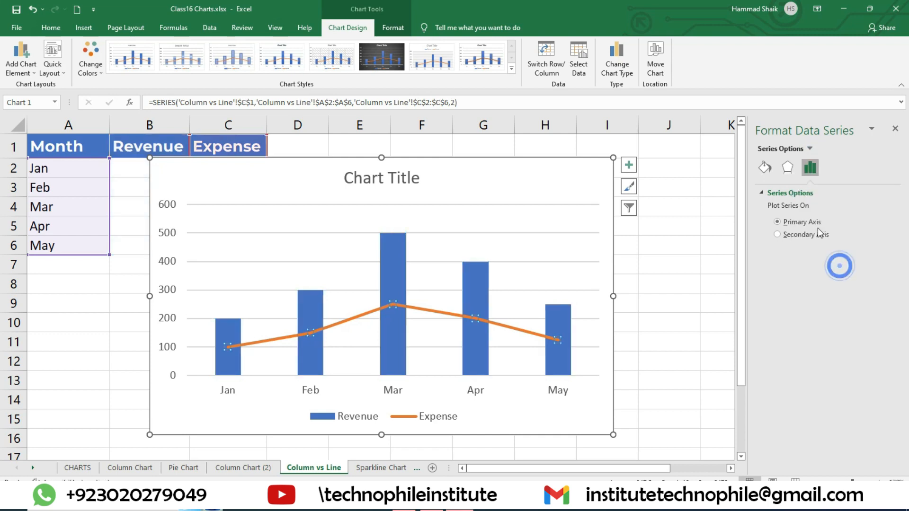
{"action": "left_click", "coordinate": [799, 234]}
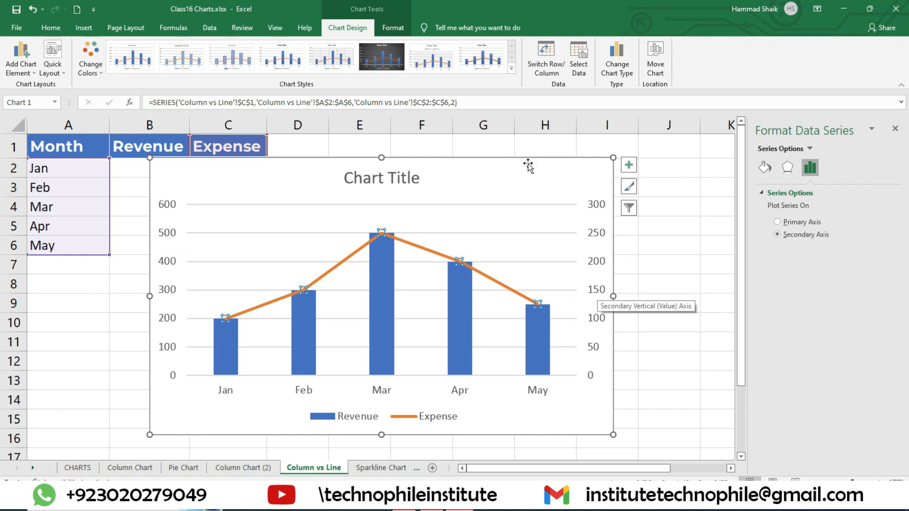
Reposition the combo chart so both value axes are fully in view and close the formatting options
{"action": "left_click_drag", "start_coordinate": [507, 162], "coordinate": [641, 129]}
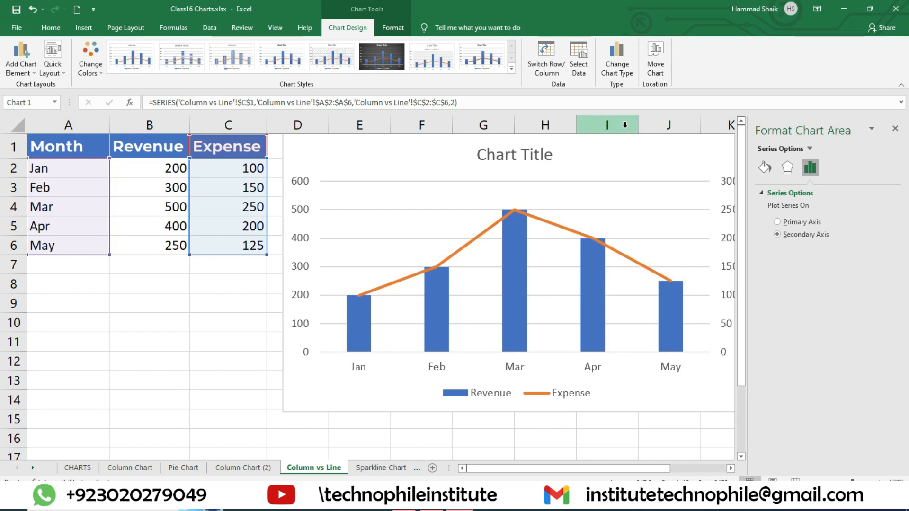
{"action": "left_click_drag", "start_coordinate": [483, 162], "coordinate": [524, 163]}
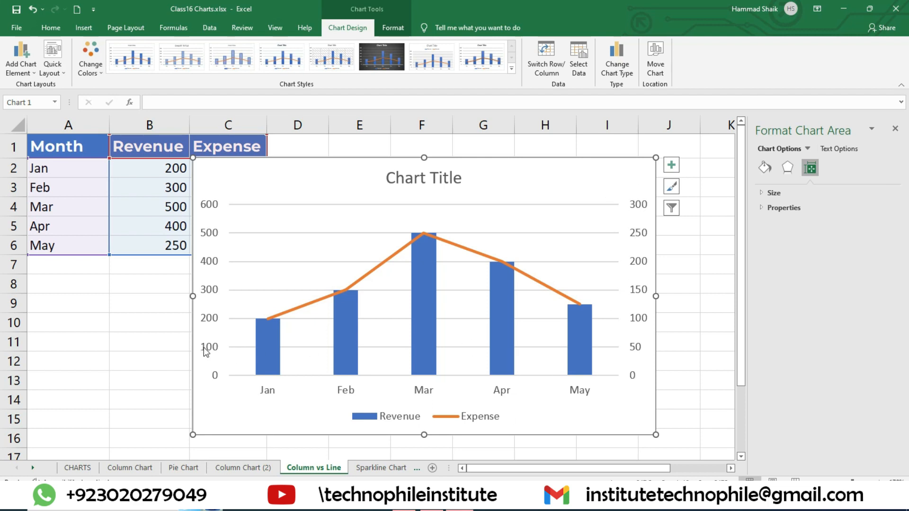
{"action": "mouse_move", "coordinate": [268, 324]}
{"action": "left_click", "coordinate": [896, 128]}
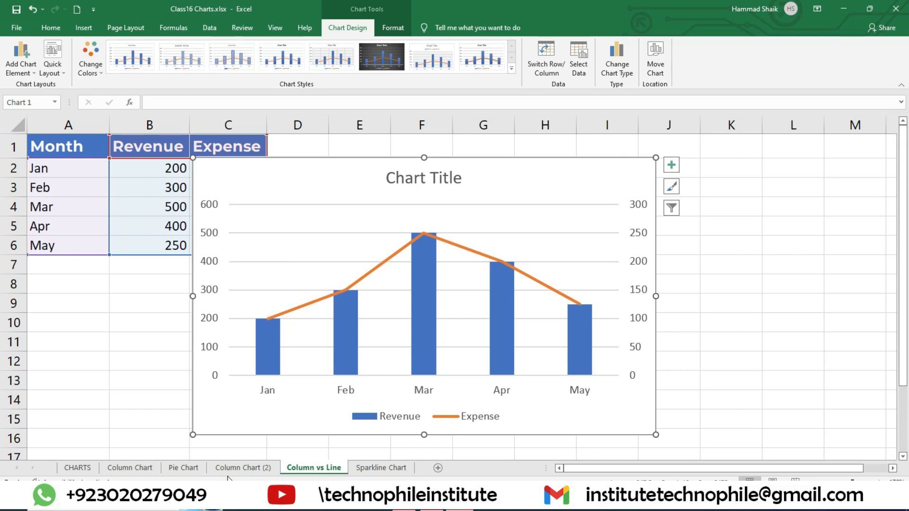
Switch to the Column Chart (2) worksheet and select the whole Sales chart
{"action": "left_click", "coordinate": [235, 467]}
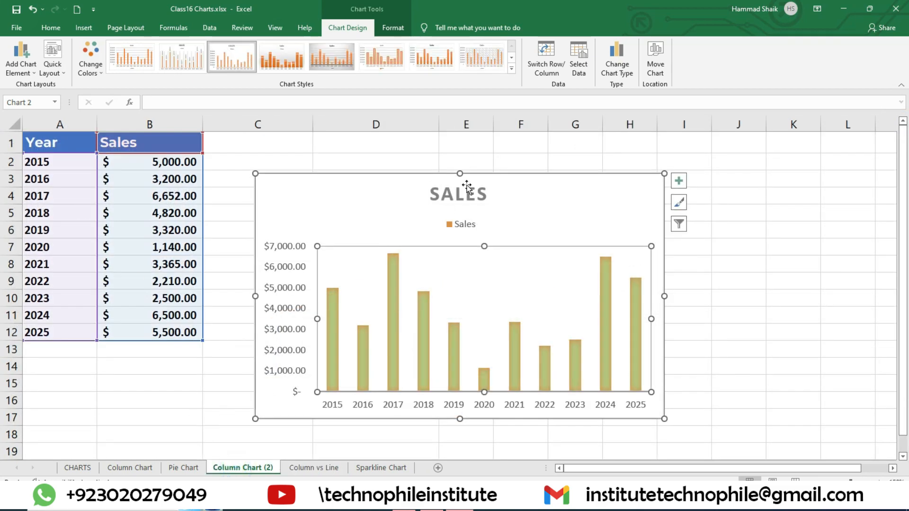
{"action": "left_click", "coordinate": [518, 180]}
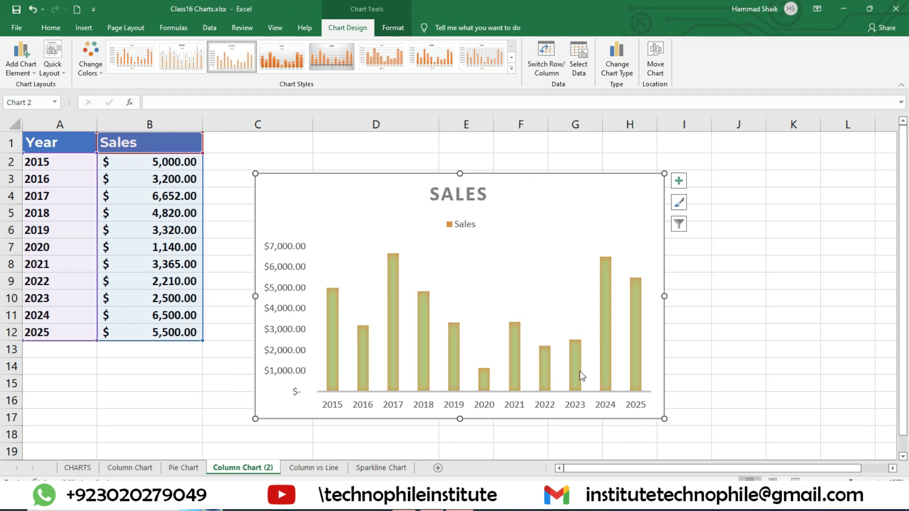
Change the Sales chart type to Clustered Bar after trying the other bar subtypes
{"action": "left_click", "coordinate": [615, 62]}
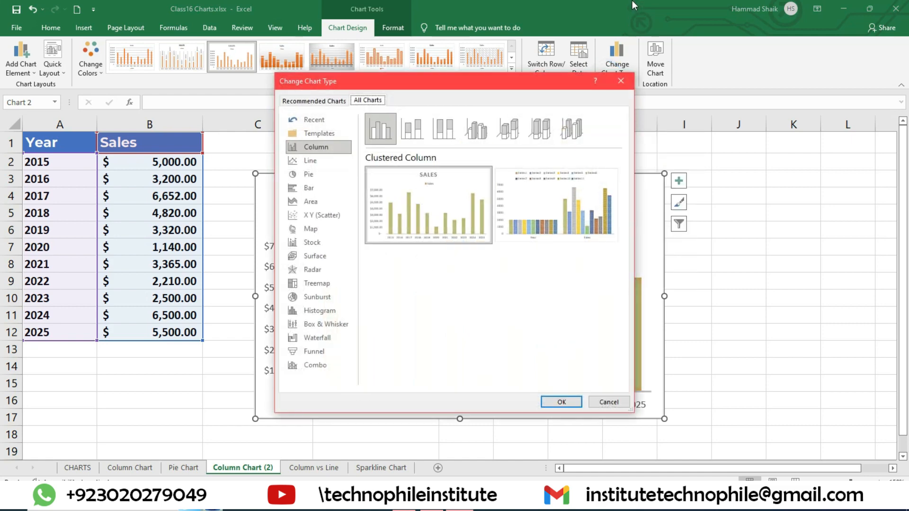
{"action": "left_click", "coordinate": [313, 188]}
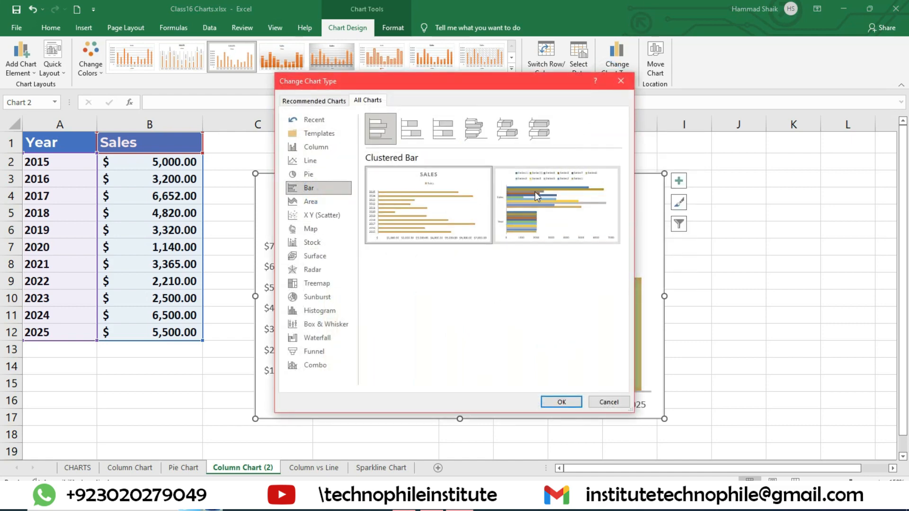
{"action": "left_click", "coordinate": [391, 204]}
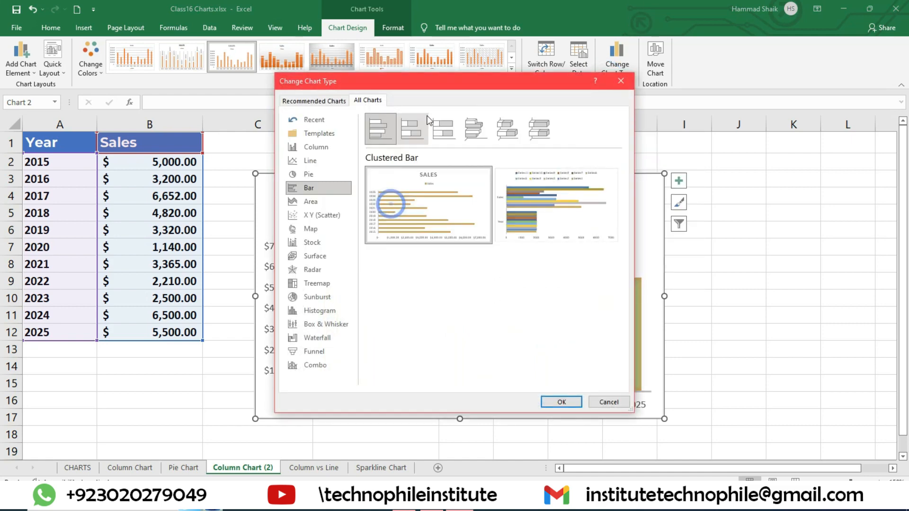
{"action": "left_click", "coordinate": [417, 127]}
{"action": "left_click", "coordinate": [444, 128]}
{"action": "left_click", "coordinate": [539, 128]}
{"action": "left_click", "coordinate": [413, 139]}
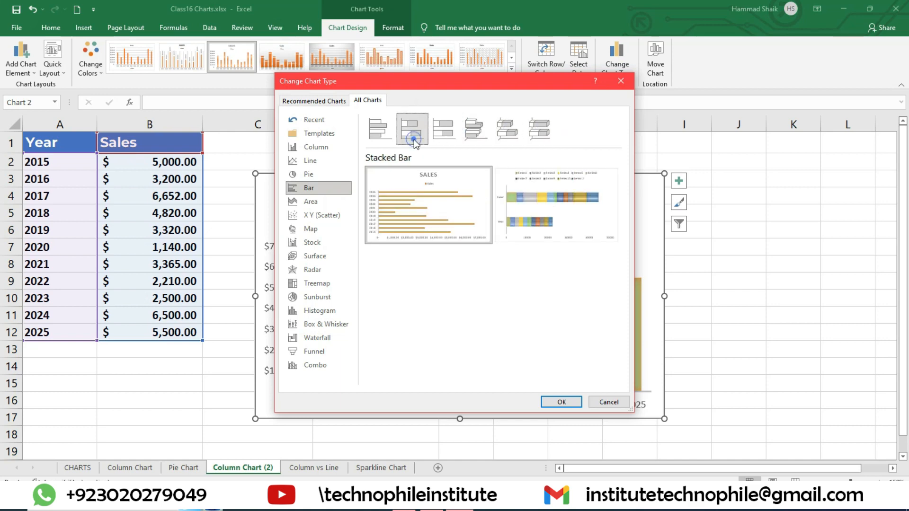
{"action": "left_click", "coordinate": [380, 127]}
{"action": "left_click", "coordinate": [420, 229]}
{"action": "left_click", "coordinate": [561, 402]}
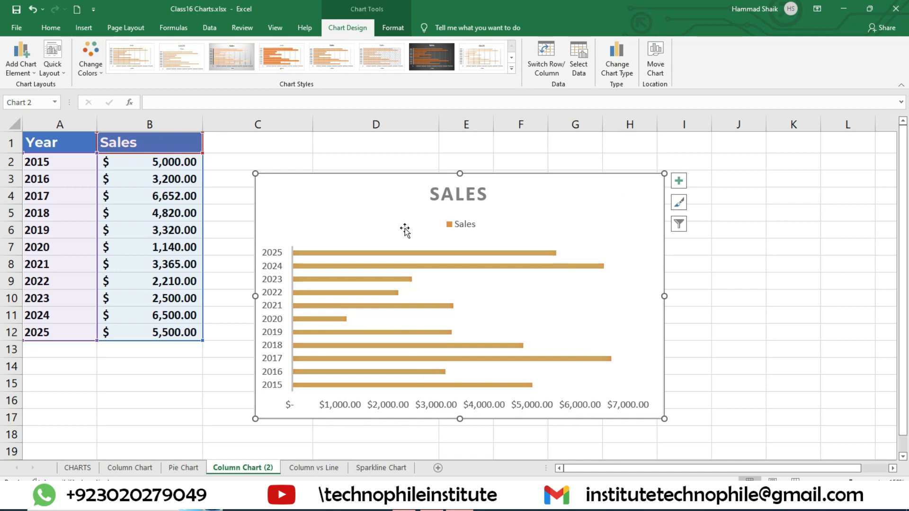
On the Sparkline Chart worksheet, insert a Column sparkline in cell B1 from the January values in B3:B6
{"action": "left_click", "coordinate": [396, 468]}
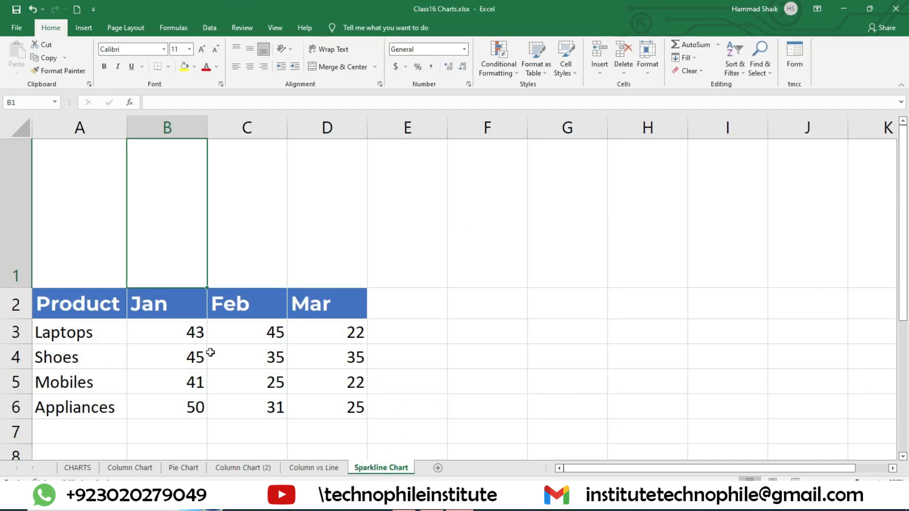
{"action": "left_click_drag", "start_coordinate": [195, 330], "coordinate": [207, 418]}
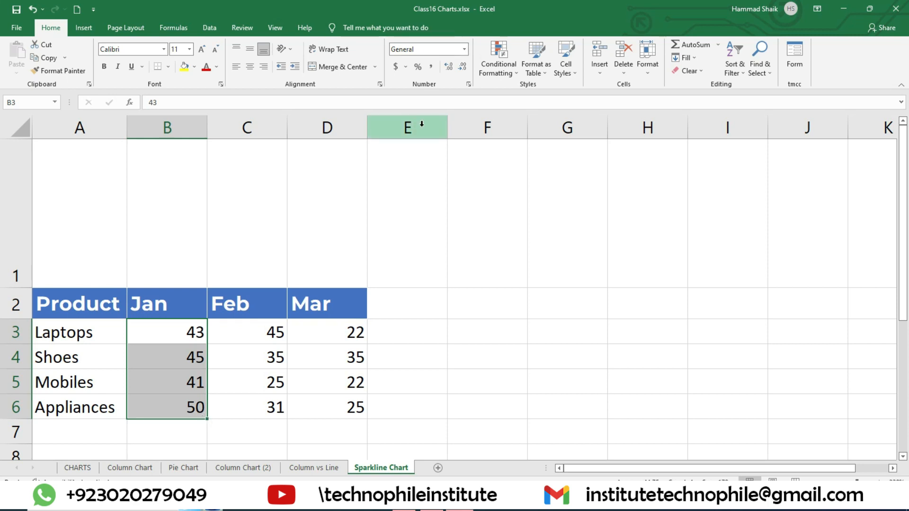
{"action": "left_click", "coordinate": [375, 324]}
{"action": "left_click_drag", "start_coordinate": [162, 325], "coordinate": [171, 403]}
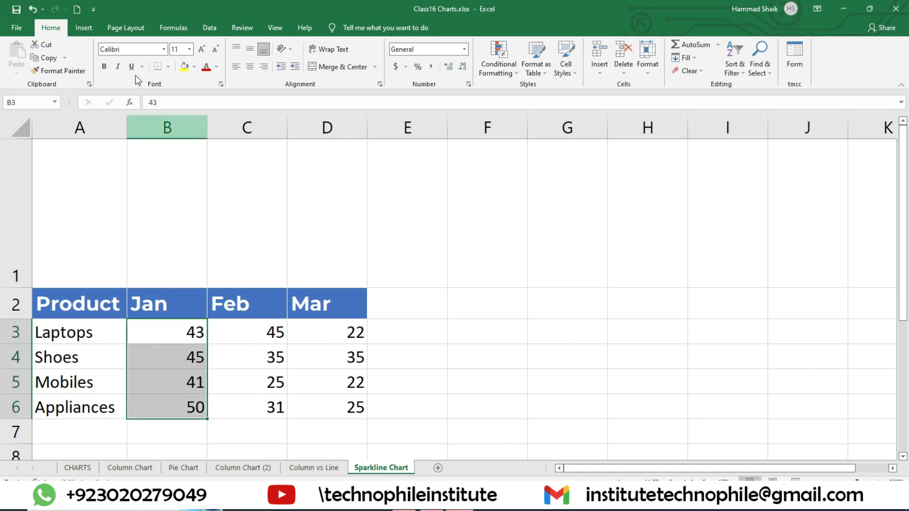
{"action": "left_click", "coordinate": [84, 28]}
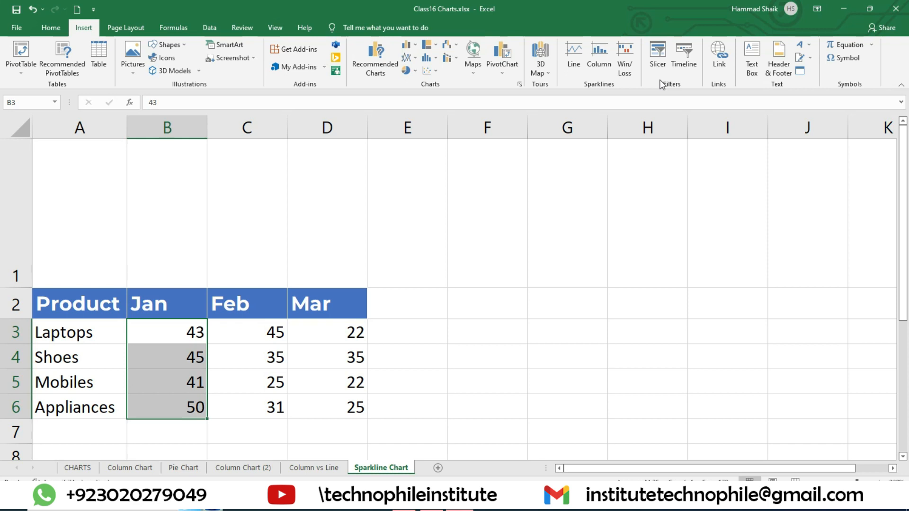
{"action": "left_click", "coordinate": [608, 64]}
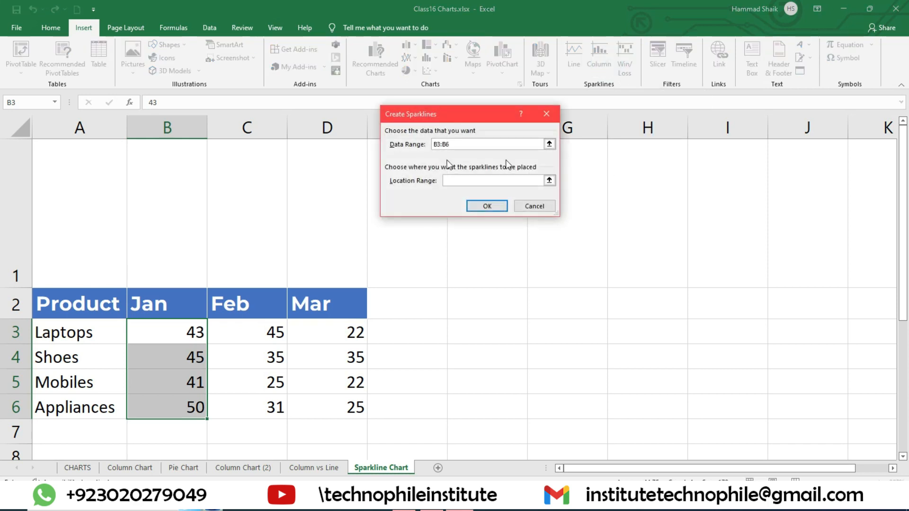
{"action": "left_click_drag", "start_coordinate": [429, 115], "coordinate": [451, 144]}
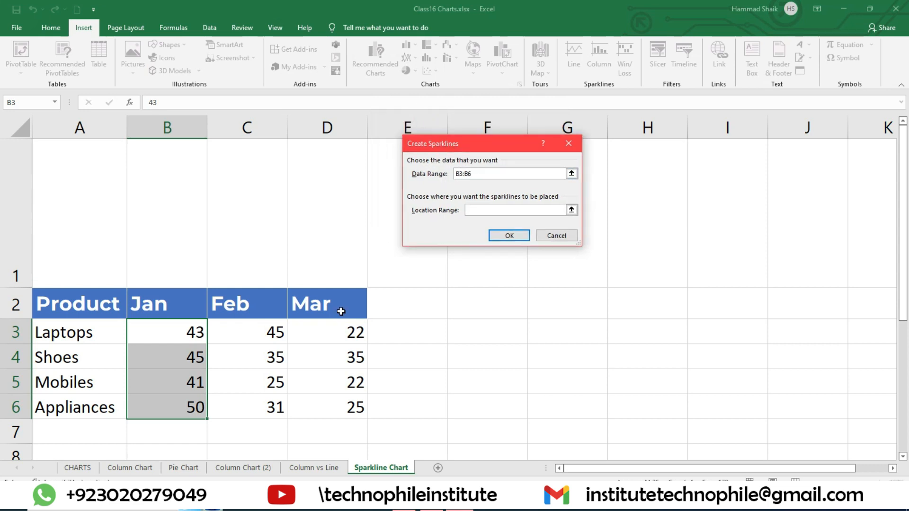
{"action": "left_click", "coordinate": [497, 172]}
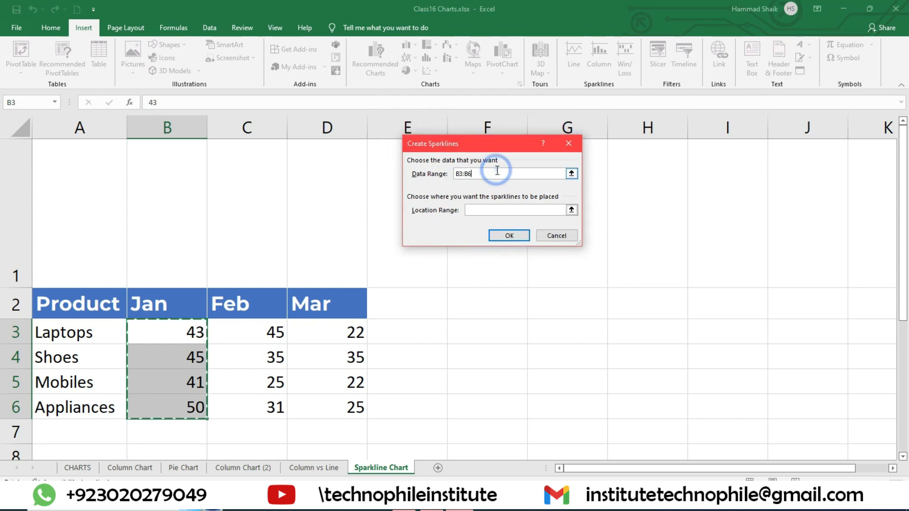
{"action": "left_click", "coordinate": [494, 211]}
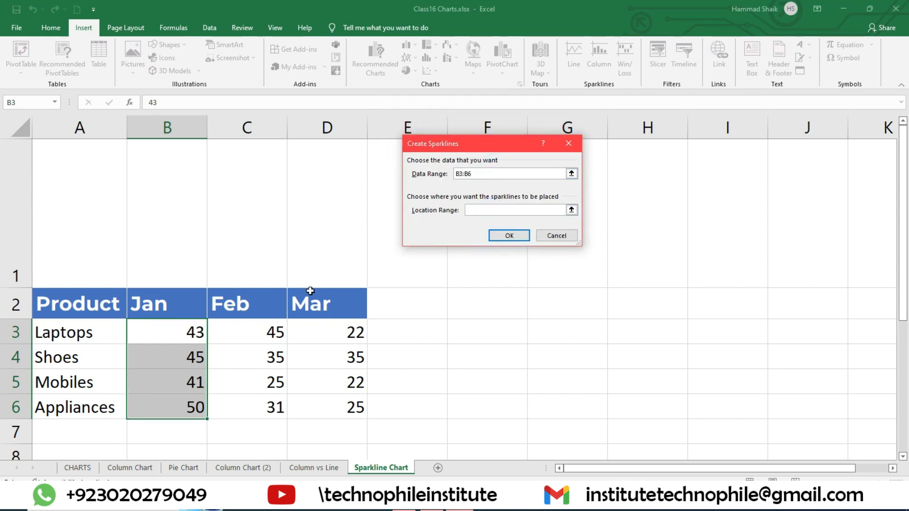
{"action": "left_click", "coordinate": [166, 215]}
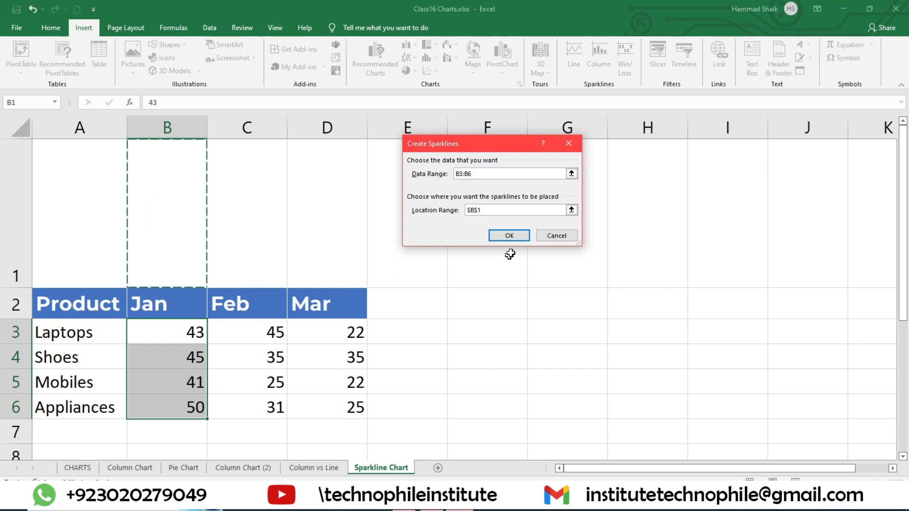
{"action": "left_click", "coordinate": [521, 236]}
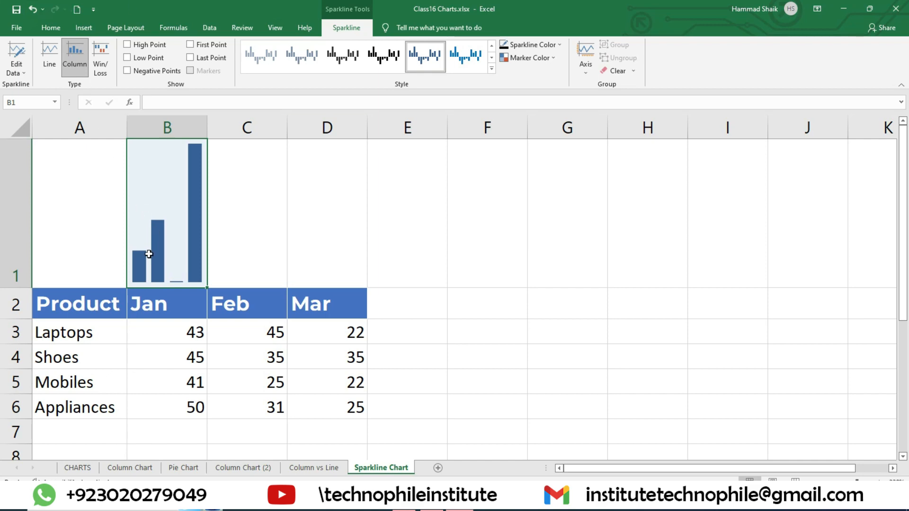
Try the Line, Column and Win/Loss types on the B1 sparkline, ending with Line
{"action": "left_click", "coordinate": [308, 242]}
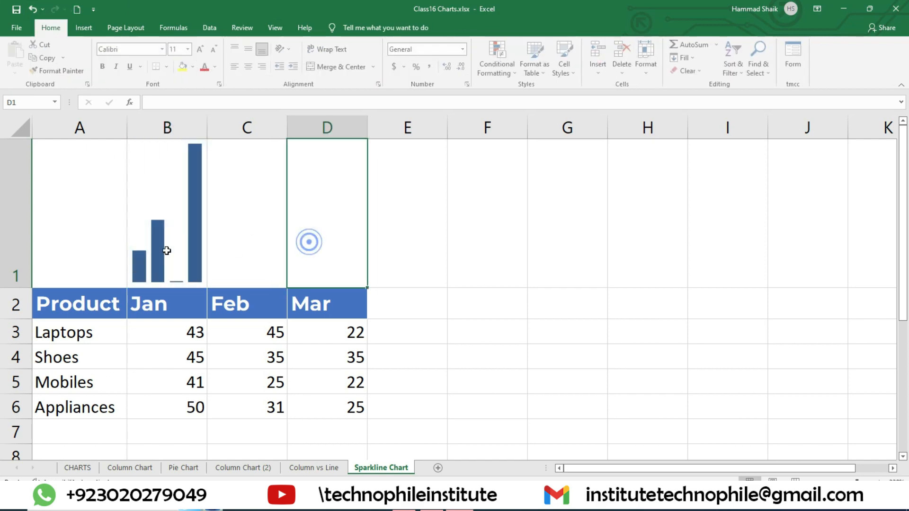
{"action": "left_click", "coordinate": [132, 270]}
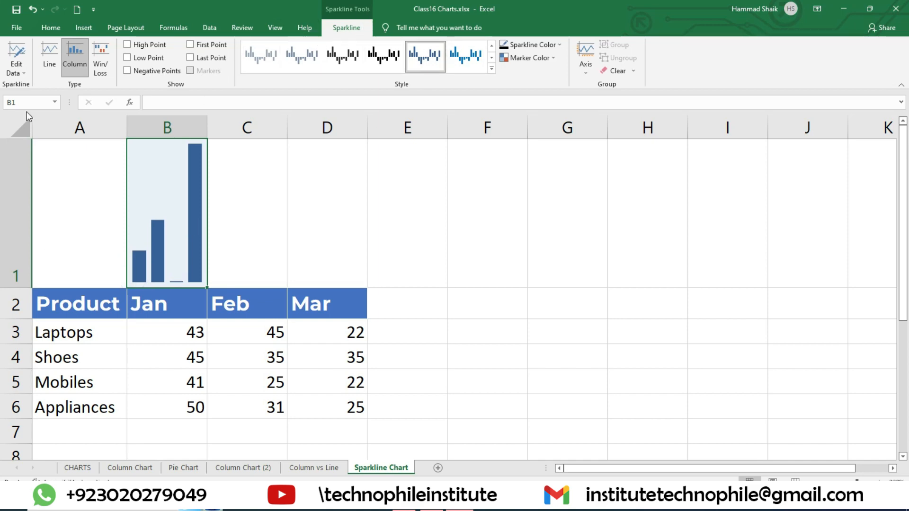
{"action": "left_click", "coordinate": [54, 55]}
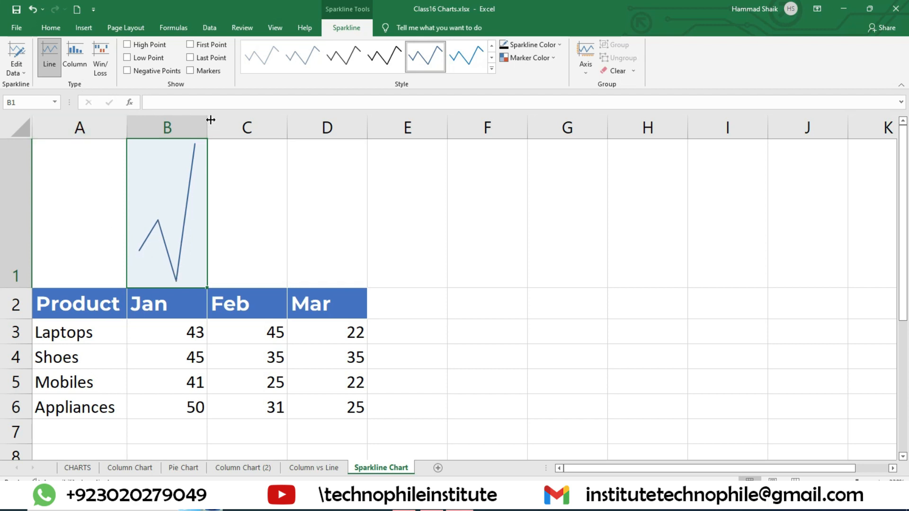
{"action": "left_click", "coordinate": [79, 57]}
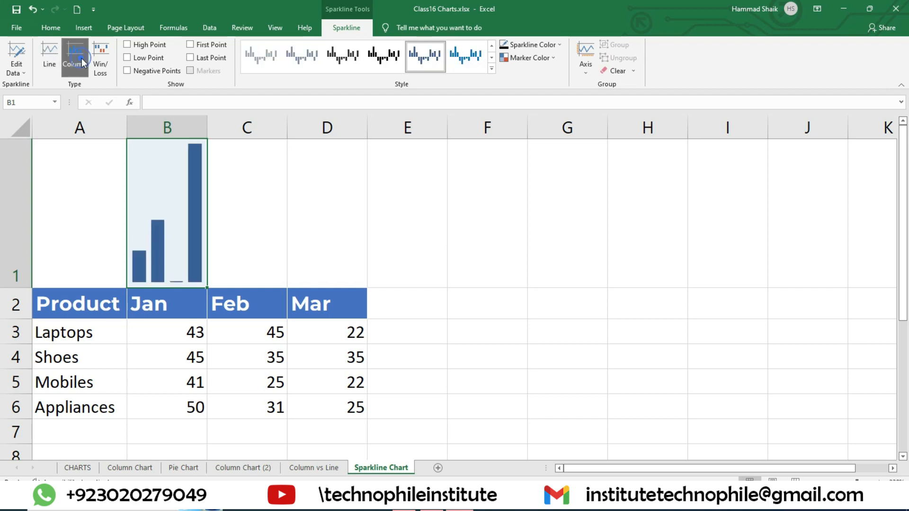
{"action": "left_click", "coordinate": [107, 63]}
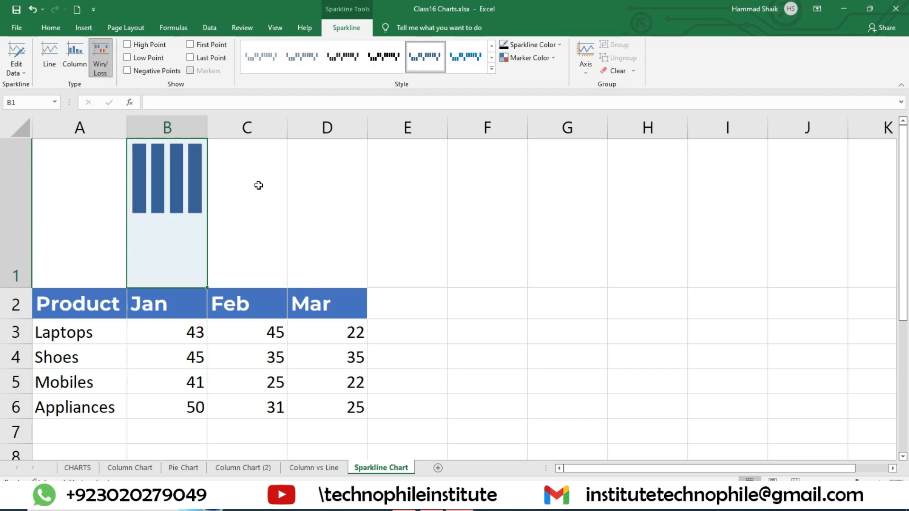
{"action": "left_click", "coordinate": [79, 71]}
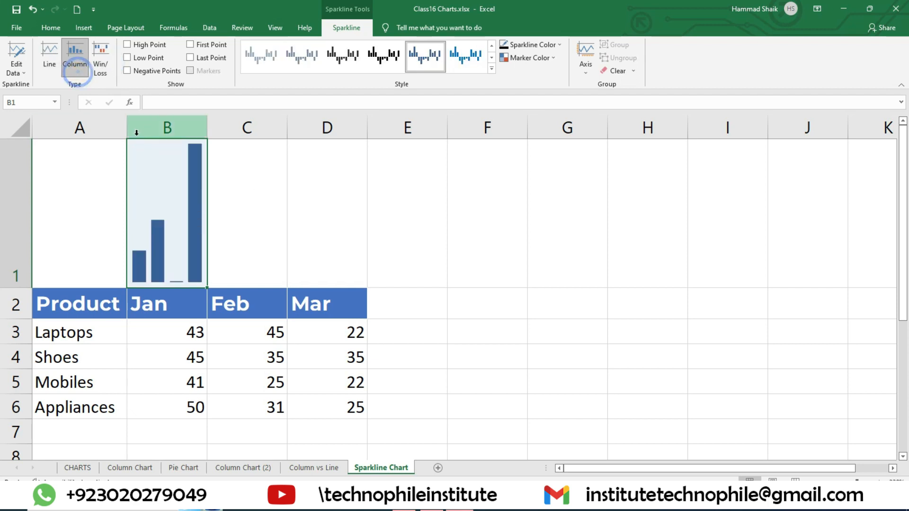
{"action": "left_click", "coordinate": [108, 67]}
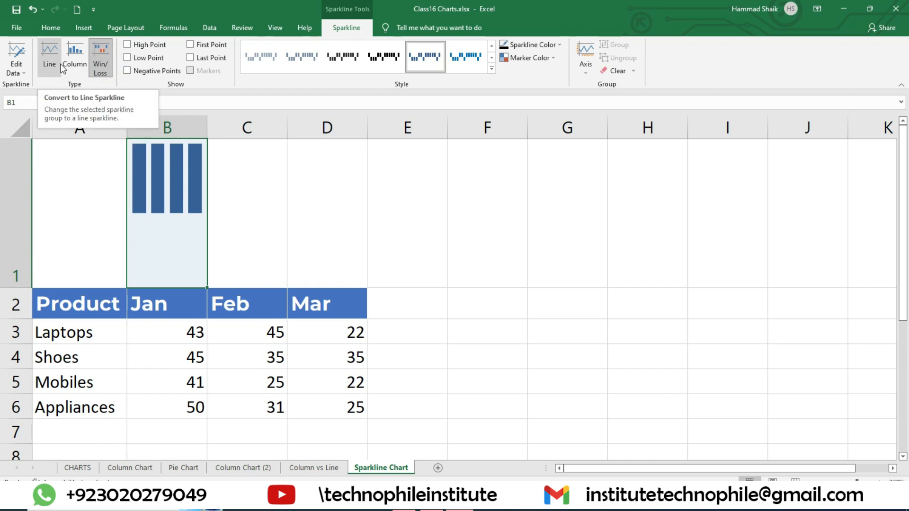
{"action": "left_click", "coordinate": [62, 69]}
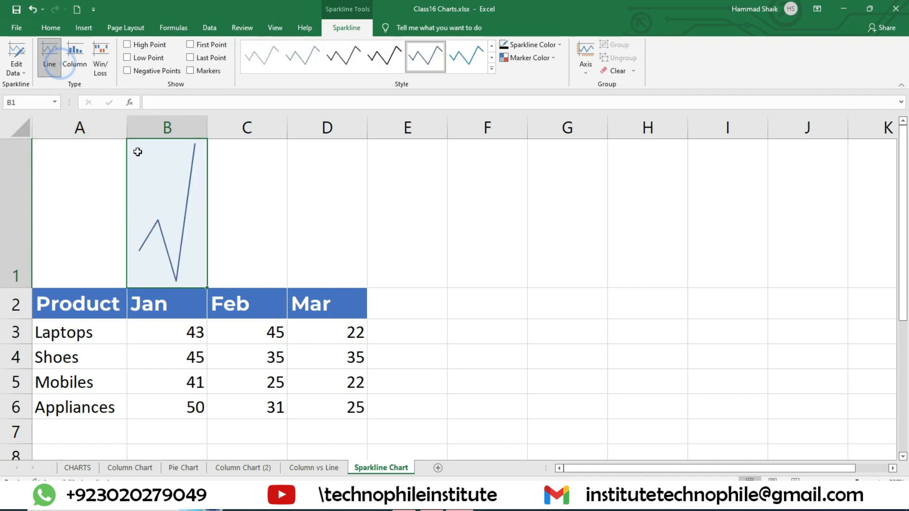
Mark the high and low points on the B1 line sparkline and try the Negative Points option
{"action": "left_click", "coordinate": [138, 47]}
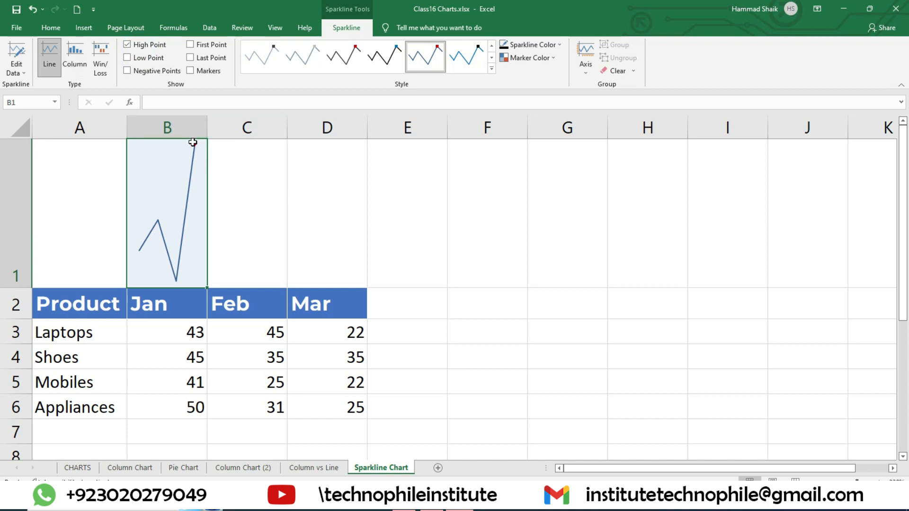
{"action": "left_click", "coordinate": [157, 59]}
{"action": "left_click", "coordinate": [158, 71]}
Set the January value for Mobiles in cell B5 to -20
{"action": "left_click", "coordinate": [183, 376]}
{"action": "type", "text": "-20"}
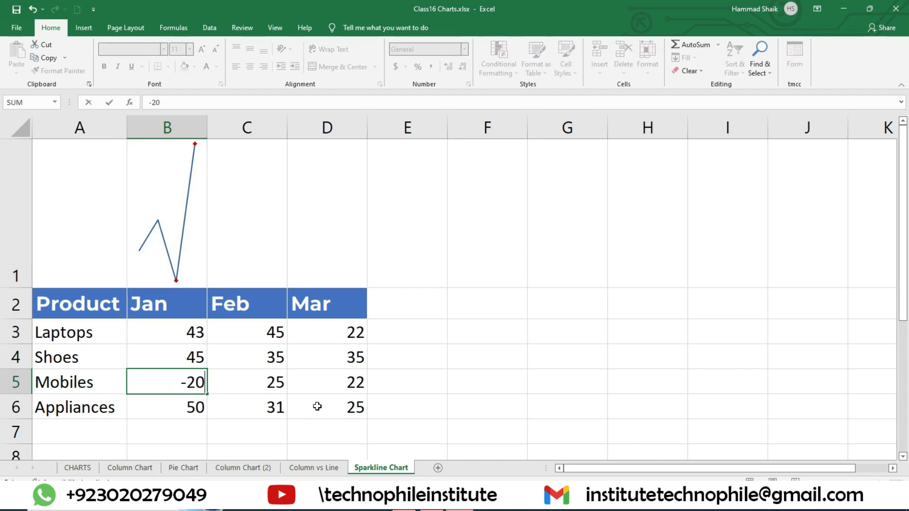
{"action": "key", "text": "Return"}
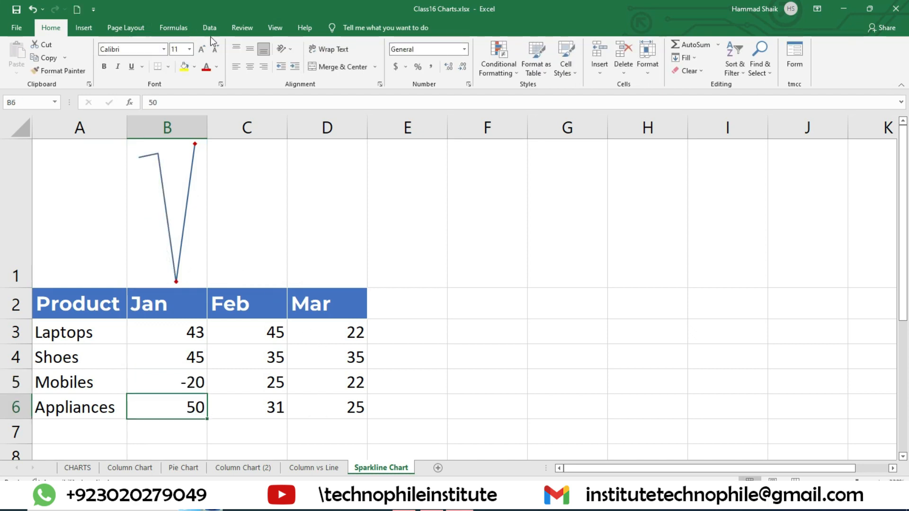
Toggle the Negative Points markers of the B1 sparkline on and off to compare, leaving them off
{"action": "left_click", "coordinate": [171, 167]}
{"action": "left_click", "coordinate": [343, 28]}
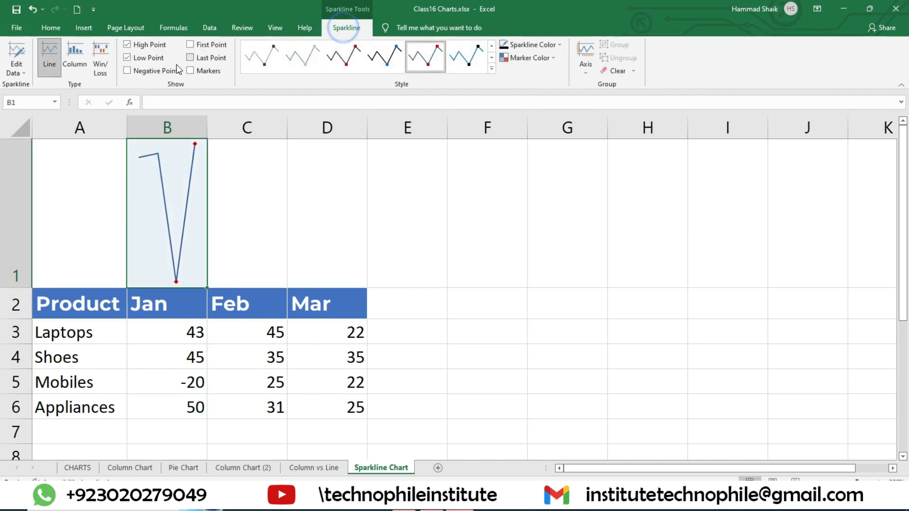
{"action": "left_click", "coordinate": [148, 71]}
{"action": "left_click", "coordinate": [152, 75]}
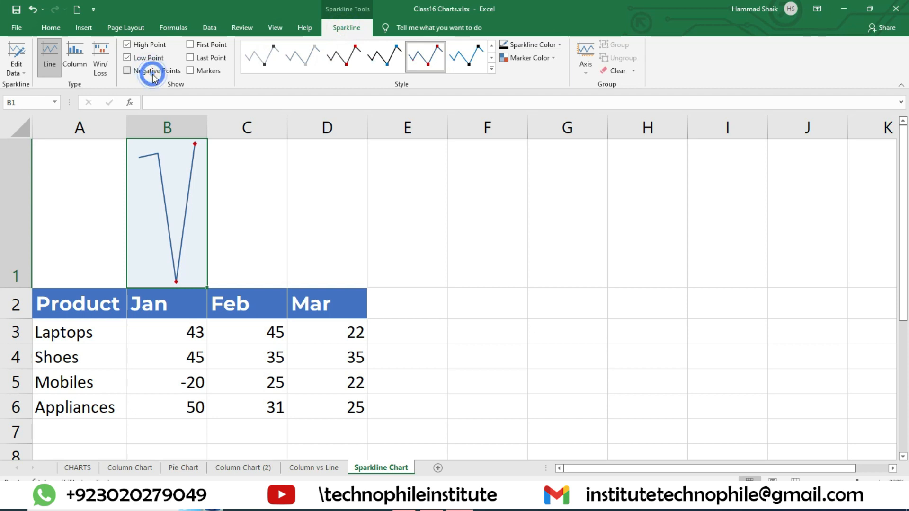
{"action": "left_click", "coordinate": [152, 74]}
{"action": "left_click", "coordinate": [156, 73]}
Set the January value for Mobiles in cell B5 to 20
{"action": "left_click", "coordinate": [171, 376]}
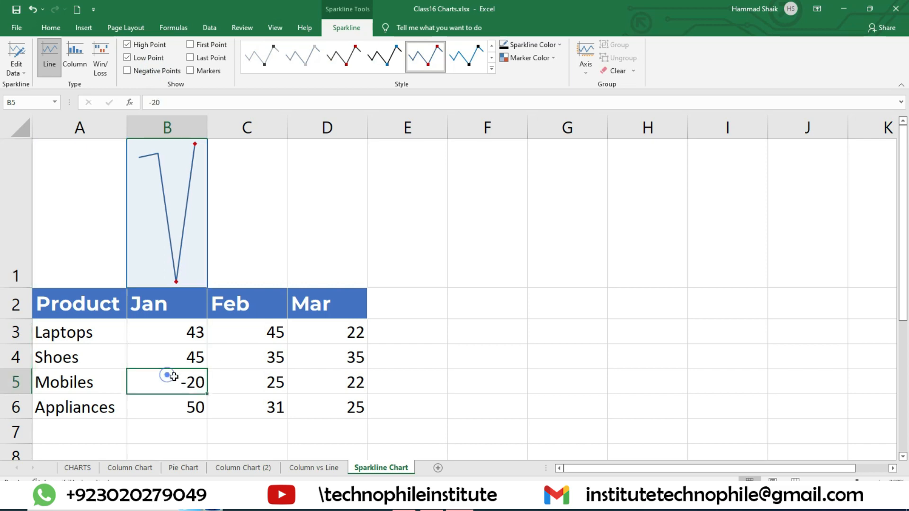
{"action": "type", "text": "20"}
{"action": "key", "text": "Return"}
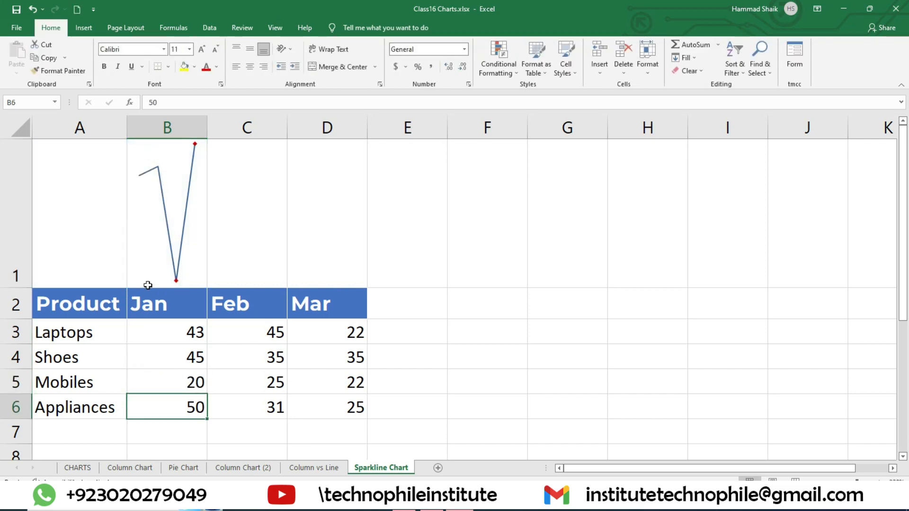
Remove the High Point and Low Point markers from the B1 sparkline and apply a dark grey line style
{"action": "left_click", "coordinate": [189, 223]}
{"action": "left_click", "coordinate": [353, 28]}
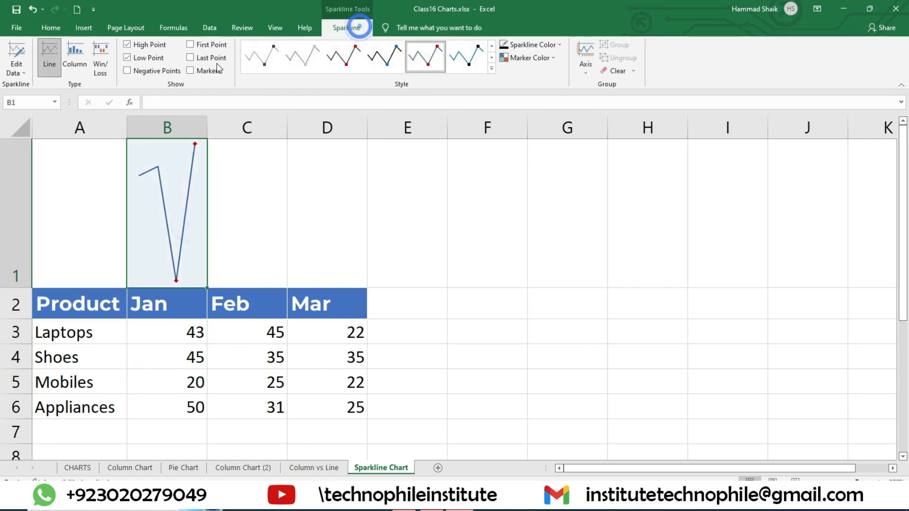
{"action": "left_click", "coordinate": [148, 57]}
{"action": "left_click", "coordinate": [137, 44]}
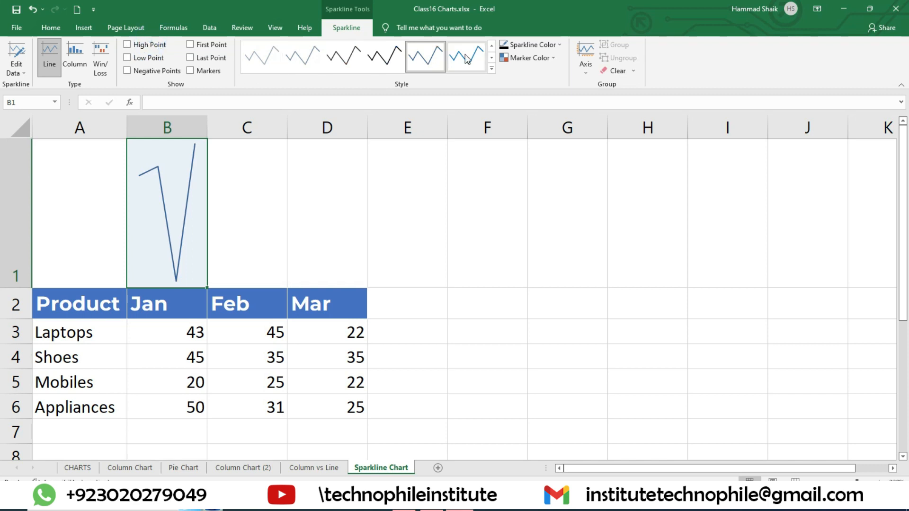
{"action": "left_click", "coordinate": [489, 70]}
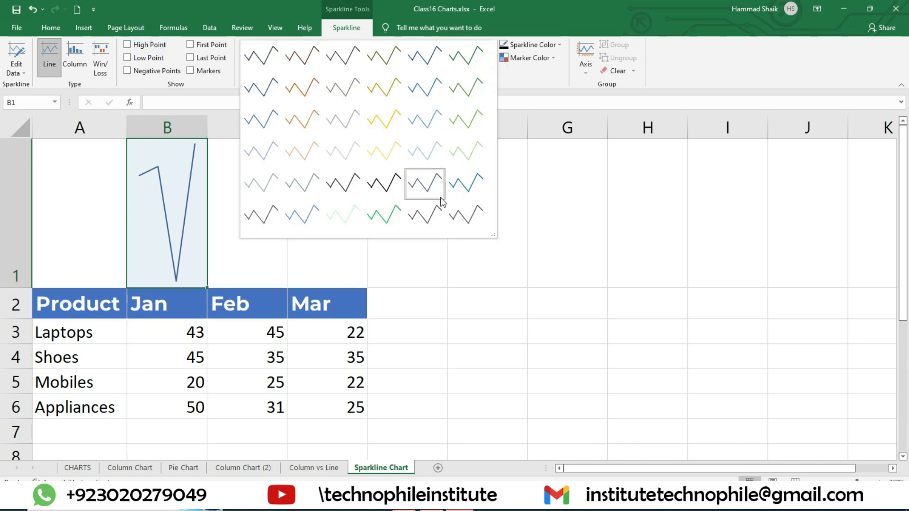
{"action": "left_click", "coordinate": [354, 192]}
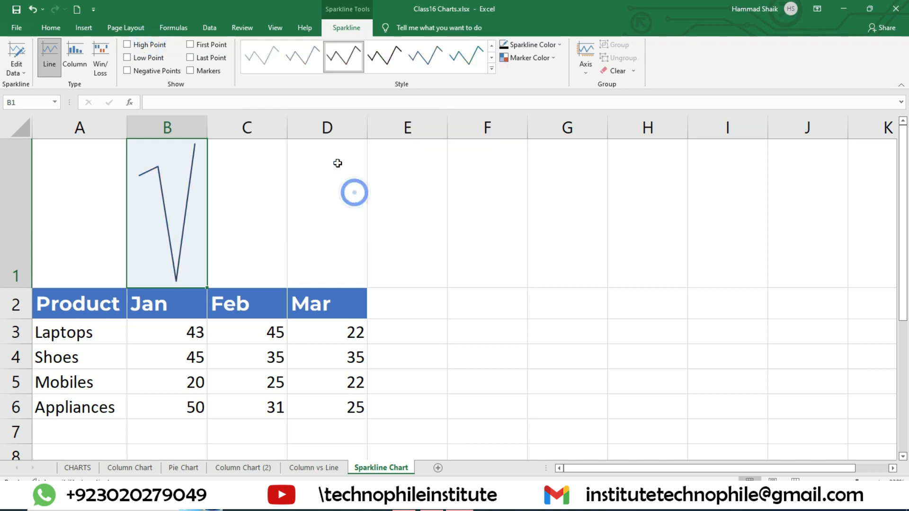
Convert the B1 sparkline to Column in the black style with its high point highlighted
{"action": "left_click", "coordinate": [77, 56]}
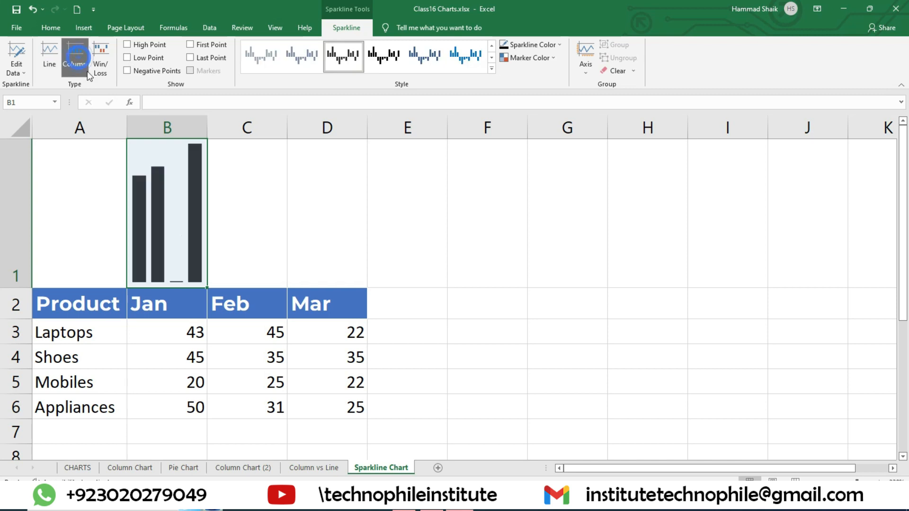
{"action": "left_click", "coordinate": [493, 70]}
{"action": "left_click", "coordinate": [384, 184]}
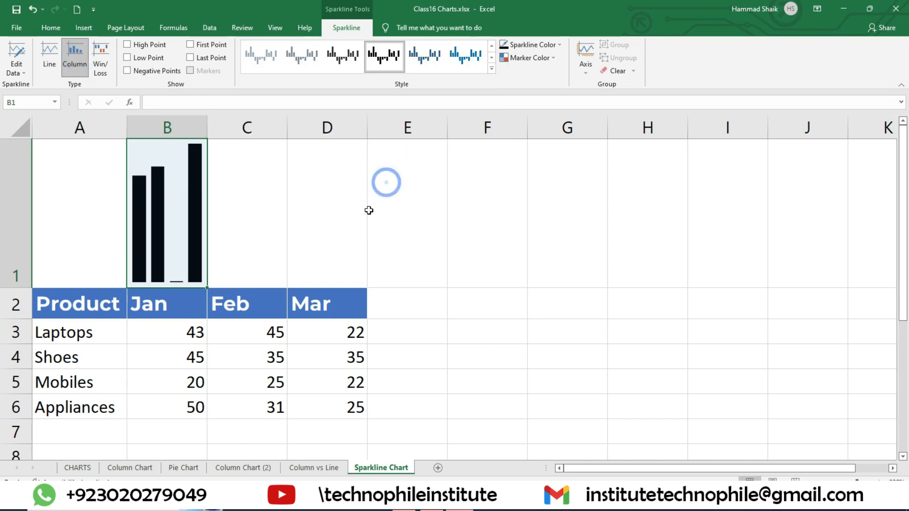
{"action": "left_click", "coordinate": [144, 45]}
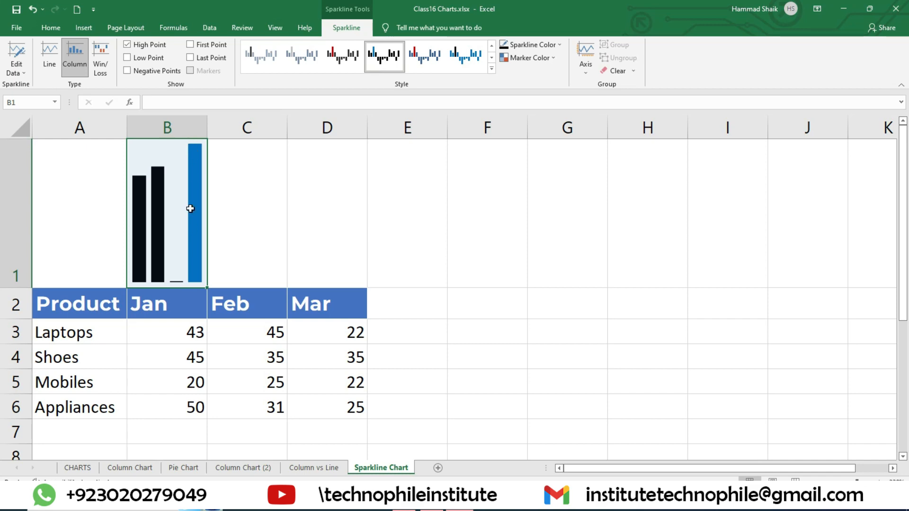
Switch the B1 column sparkline's highlight from High Point to Low Point and examine the marked column
{"action": "left_click", "coordinate": [145, 44]}
{"action": "left_click", "coordinate": [149, 57]}
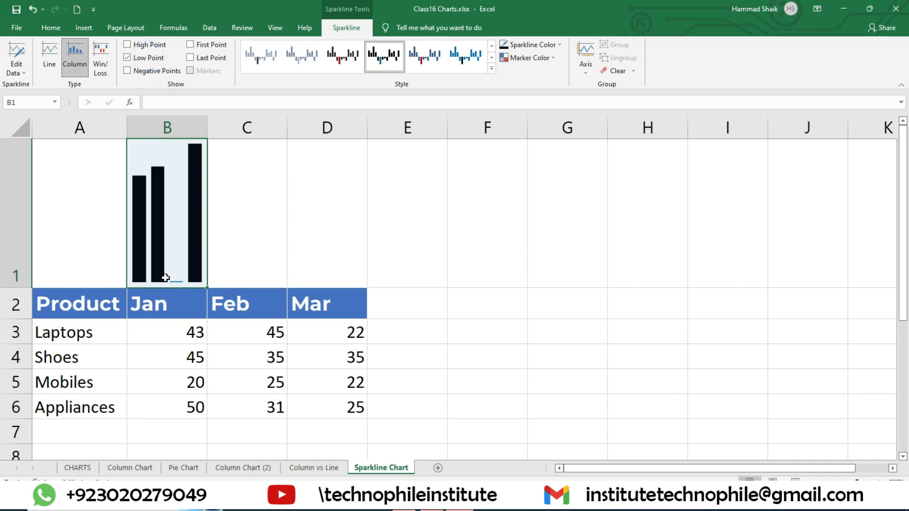
{"action": "scroll", "coordinate": [357, 345], "scroll_direction": "up", "scroll_amount": 2, "text": "ctrl"}
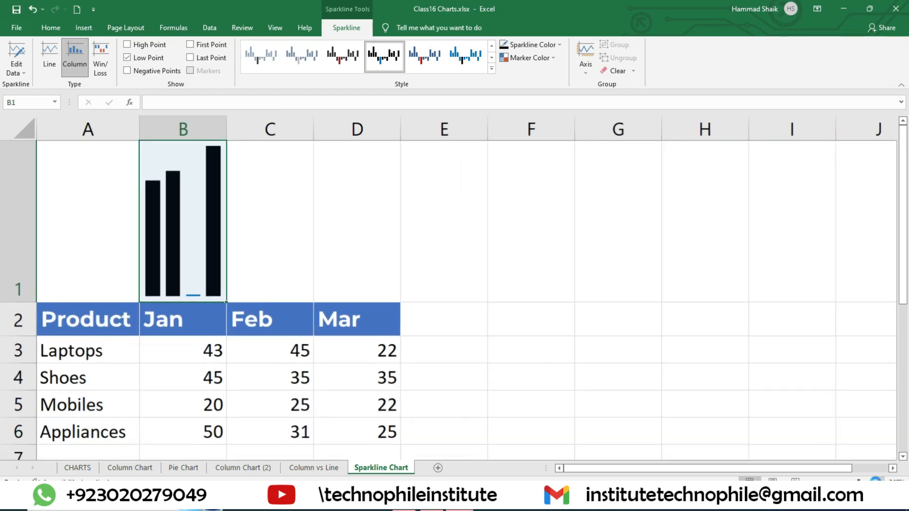
{"action": "scroll", "coordinate": [183, 228], "scroll_direction": "down", "scroll_amount": 3}
{"action": "scroll", "coordinate": [182, 229], "scroll_direction": "up", "scroll_amount": 3}
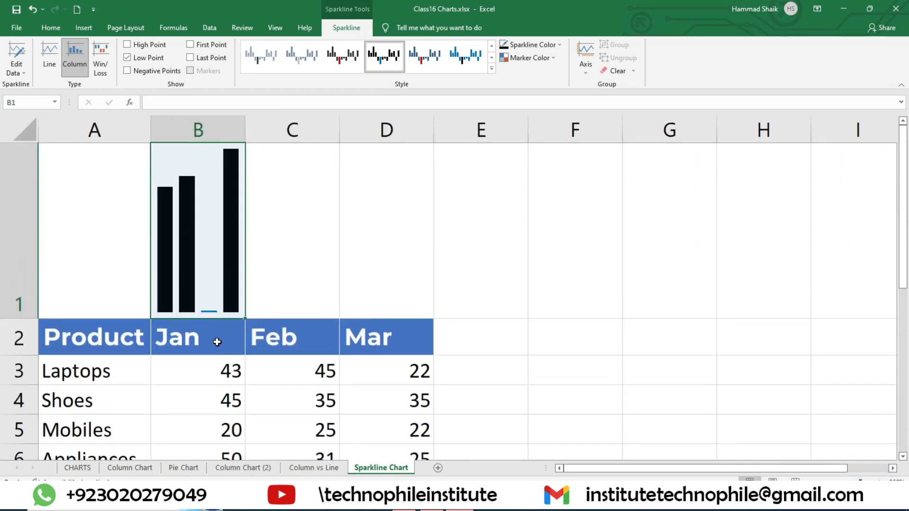
Highlight Negative Points instead of the Low Point in the B1 sparkline and set Mobiles' January value in B5 to -20
{"action": "left_click", "coordinate": [148, 58]}
{"action": "left_click", "coordinate": [152, 70]}
{"action": "left_click", "coordinate": [218, 430]}
{"action": "type", "text": "-20"}
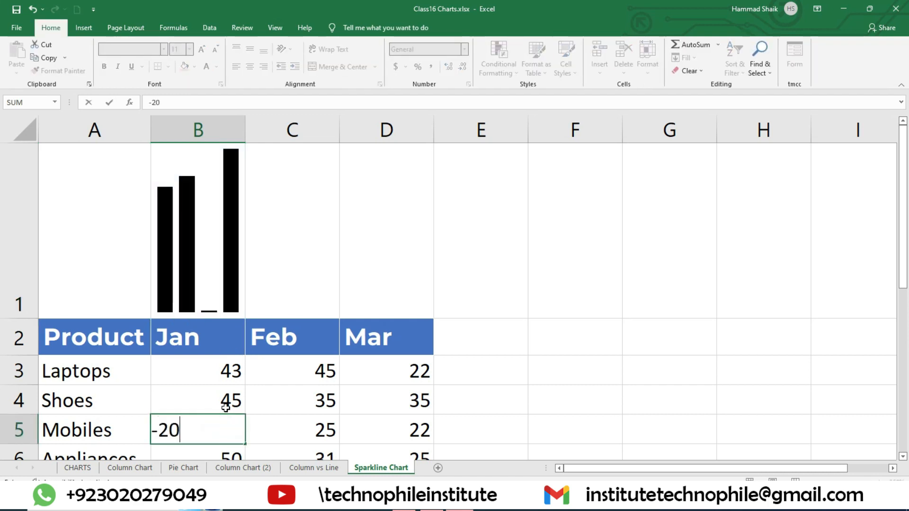
{"action": "key", "text": "Return"}
{"action": "scroll", "coordinate": [278, 347], "scroll_direction": "up", "scroll_amount": 1}
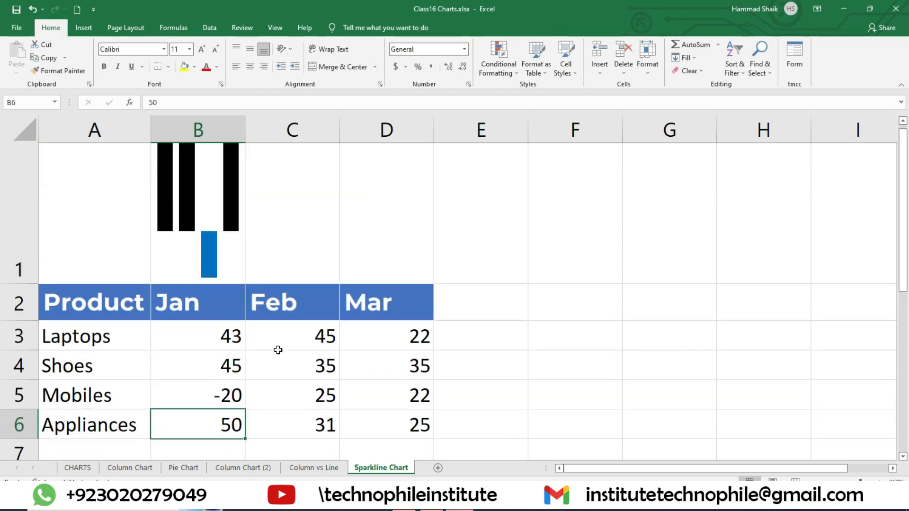
Try the Win/Loss type on the B1 sparkline and return it to Column
{"action": "left_click", "coordinate": [210, 290]}
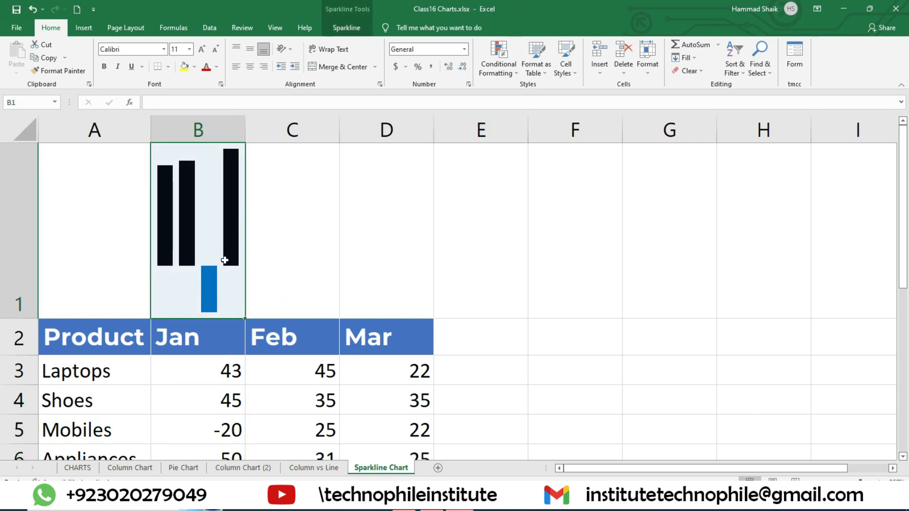
{"action": "left_click", "coordinate": [336, 25]}
{"action": "left_click", "coordinate": [96, 53]}
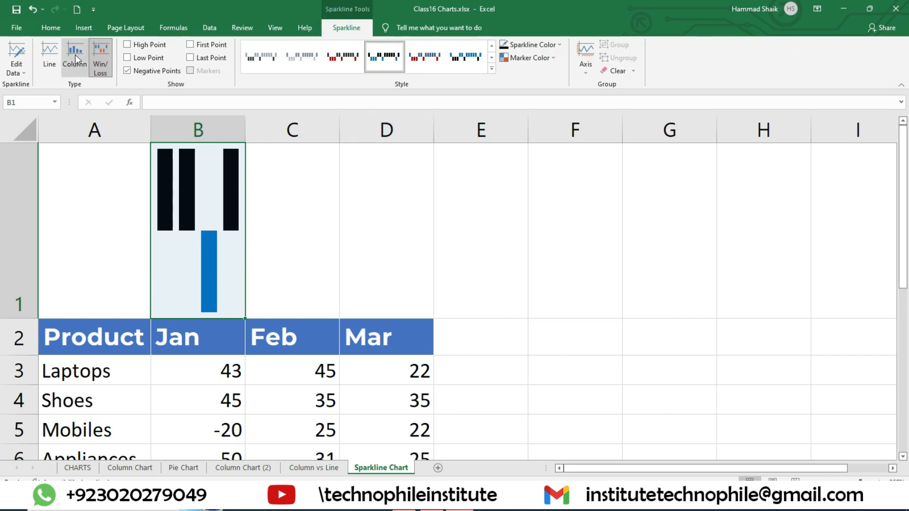
{"action": "left_click", "coordinate": [76, 55]}
Remove the Negative Points highlight from the B1 sparkline and fill the sparkline across to C1:D1
{"action": "left_click", "coordinate": [158, 71]}
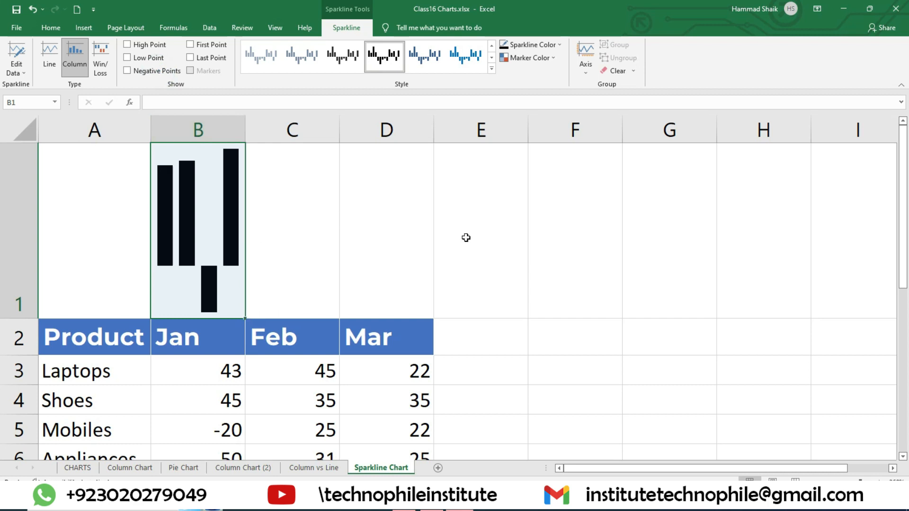
{"action": "left_click_drag", "start_coordinate": [245, 320], "coordinate": [426, 318]}
{"action": "left_click", "coordinate": [661, 260]}
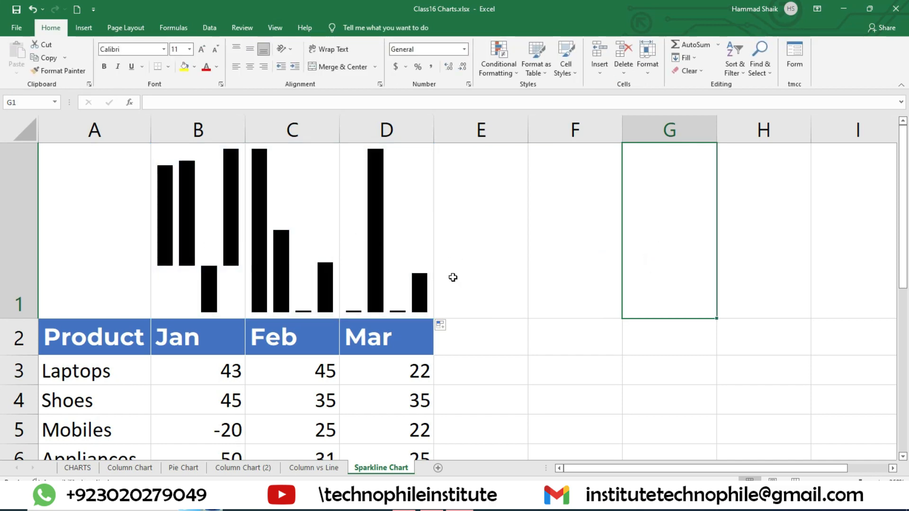
Examine the January, February and March sparklines in B1, C1 and D1
{"action": "left_click", "coordinate": [324, 233]}
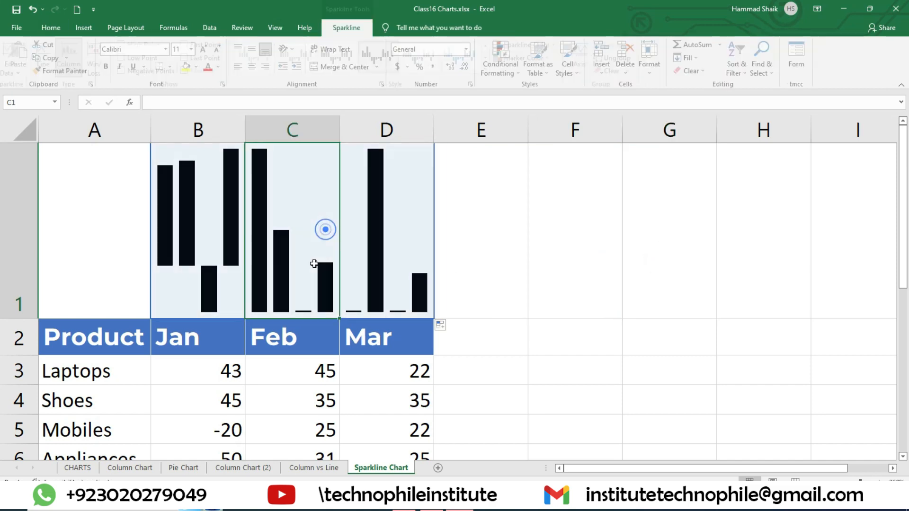
{"action": "left_click", "coordinate": [604, 270]}
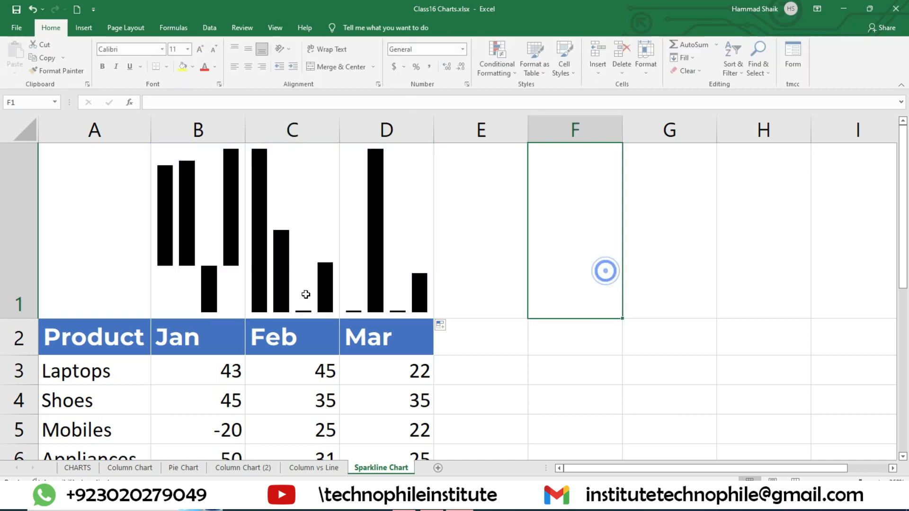
{"action": "scroll", "coordinate": [299, 296], "scroll_direction": "down", "scroll_amount": 2}
{"action": "scroll", "coordinate": [266, 270], "scroll_direction": "up", "scroll_amount": 2}
{"action": "left_click", "coordinate": [234, 241]}
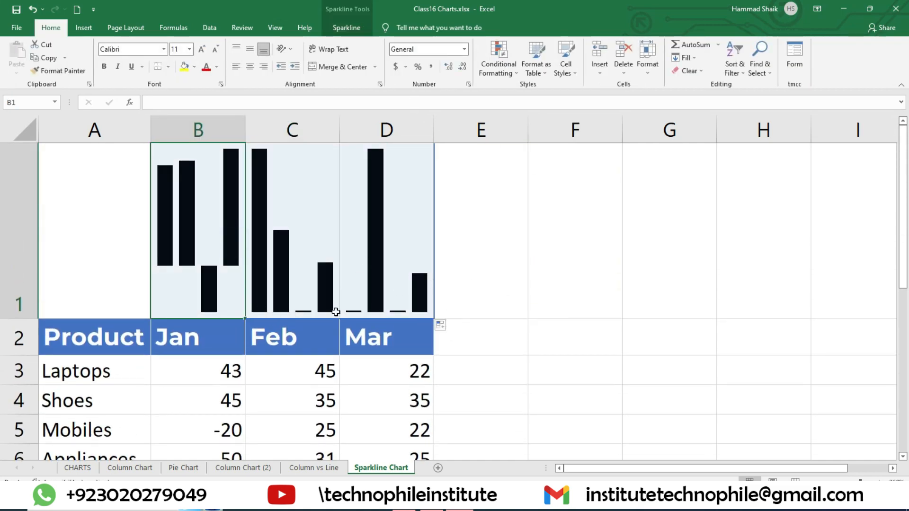
{"action": "left_click", "coordinate": [311, 254]}
{"action": "left_click", "coordinate": [402, 260]}
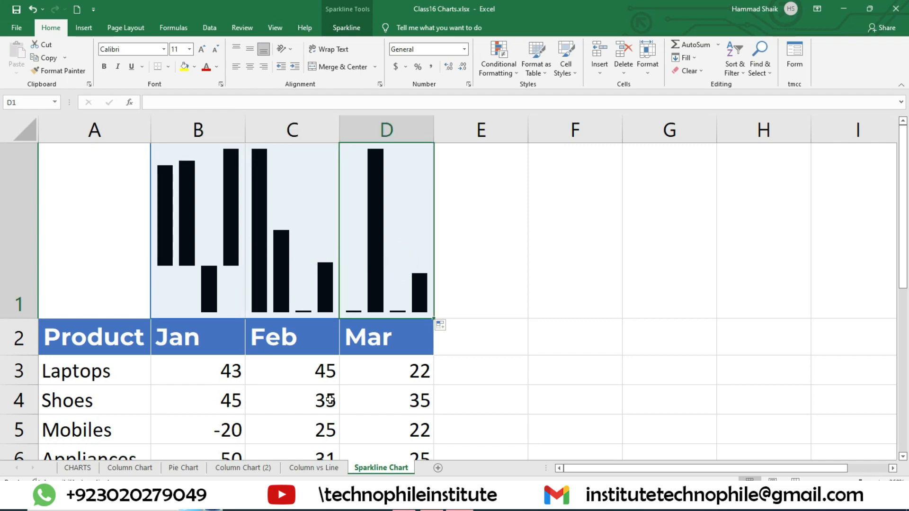
Compare the February values starting at C3 with the column heights of the C1 sparkline
{"action": "left_click_drag", "start_coordinate": [310, 378], "coordinate": [411, 296]}
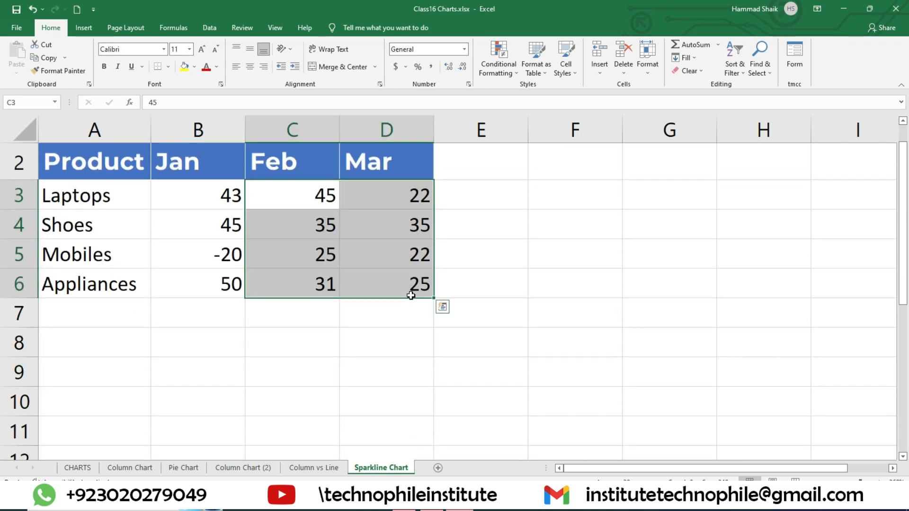
{"action": "scroll", "coordinate": [410, 298], "scroll_direction": "up", "scroll_amount": 1}
{"action": "left_click_drag", "start_coordinate": [300, 371], "coordinate": [310, 457]}
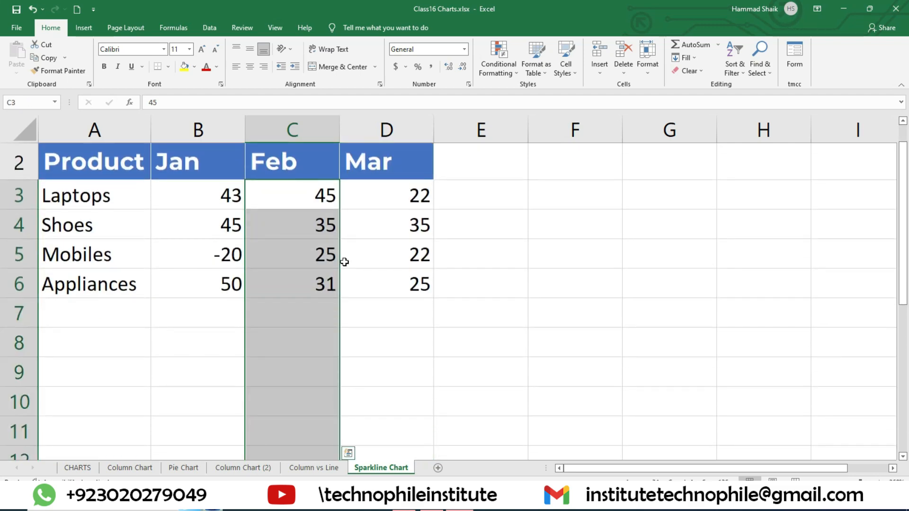
{"action": "scroll", "coordinate": [308, 298], "scroll_direction": "up", "scroll_amount": 1}
{"action": "left_click", "coordinate": [322, 366]}
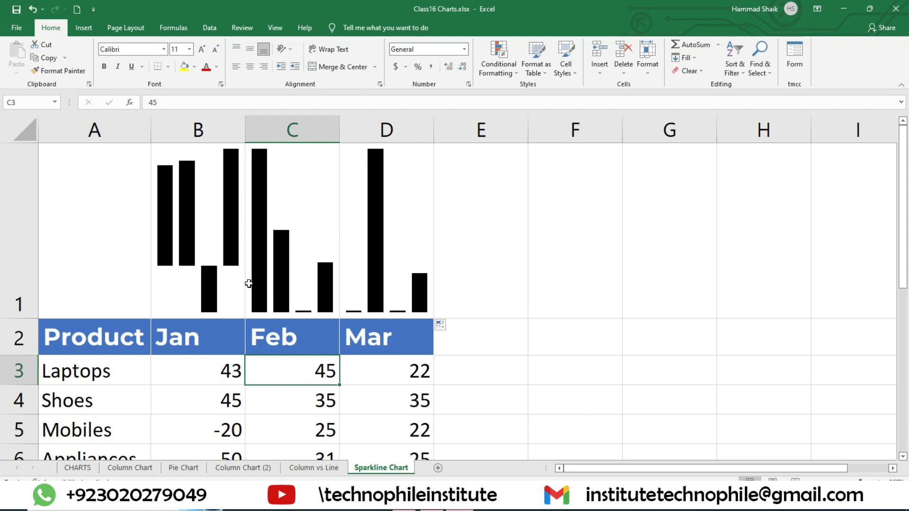
Compare the March values in D3:D6 with the columns of the D1 sparkline
{"action": "left_click_drag", "start_coordinate": [404, 365], "coordinate": [417, 456]}
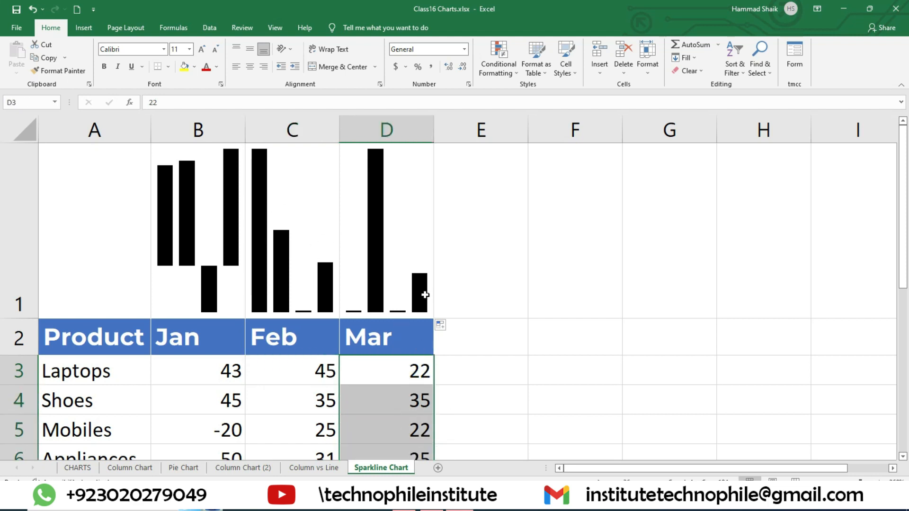
{"action": "left_click", "coordinate": [389, 231]}
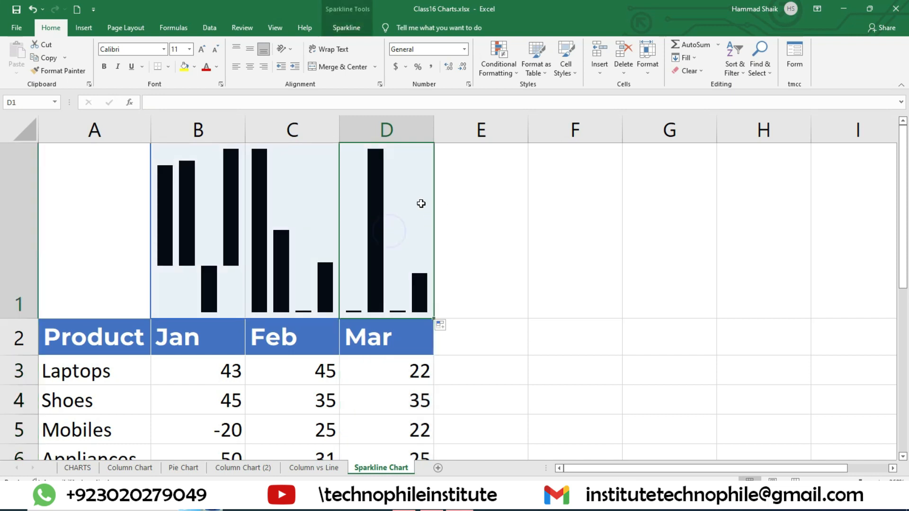
{"action": "left_click_drag", "start_coordinate": [407, 365], "coordinate": [420, 284]}
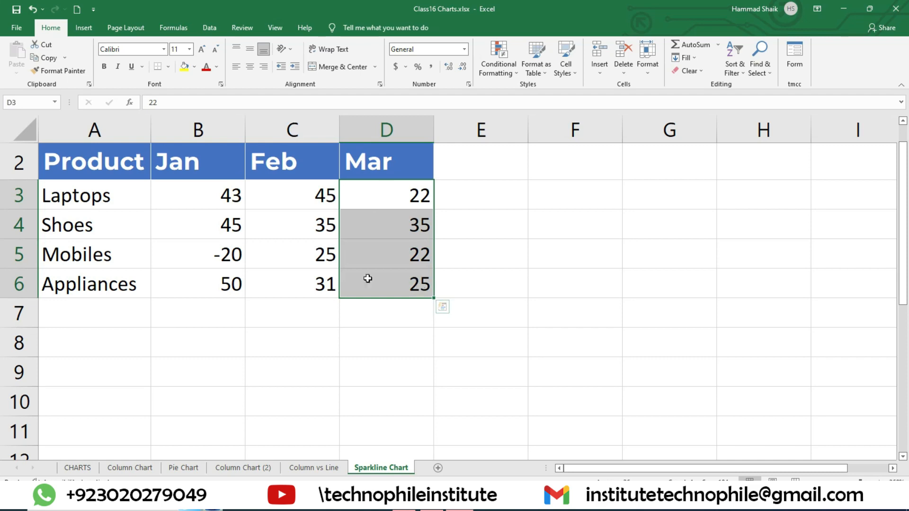
{"action": "scroll", "coordinate": [446, 182], "scroll_direction": "up", "scroll_amount": 1}
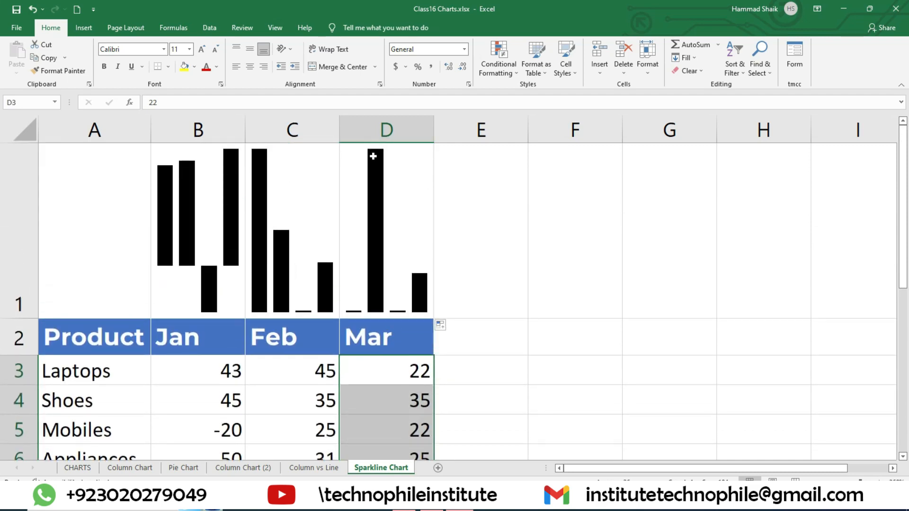
{"action": "left_click", "coordinate": [563, 238]}
{"action": "left_click", "coordinate": [372, 169]}
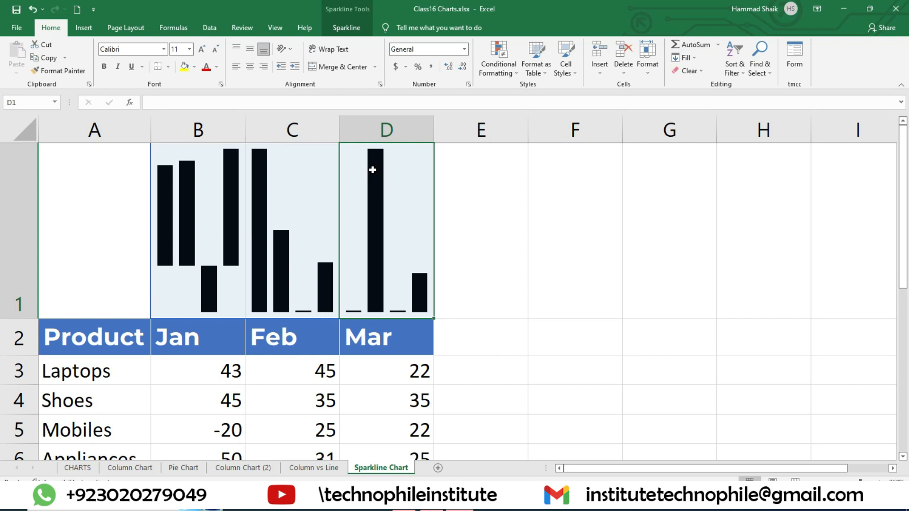
{"action": "left_click", "coordinate": [485, 300]}
Clear the sparklines from cells B1:D1
{"action": "left_click_drag", "start_coordinate": [158, 199], "coordinate": [401, 260]}
{"action": "left_click", "coordinate": [355, 30]}
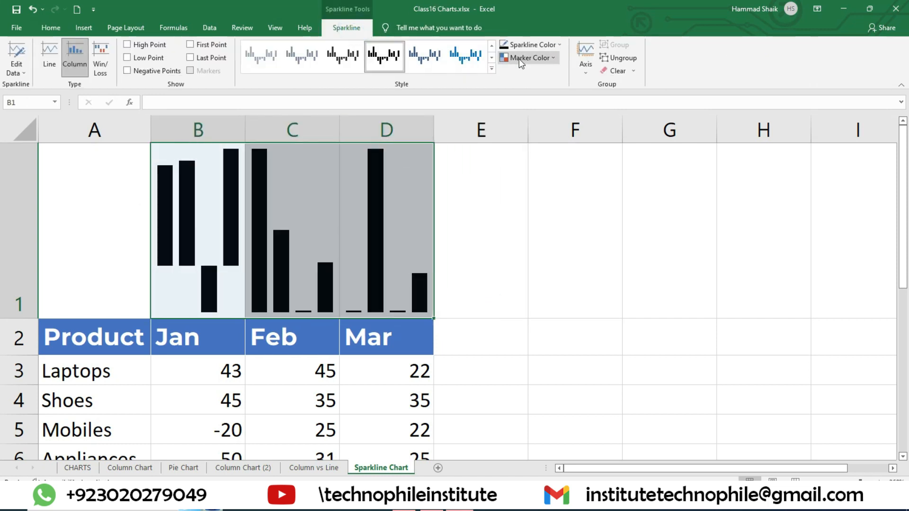
{"action": "left_click", "coordinate": [616, 71]}
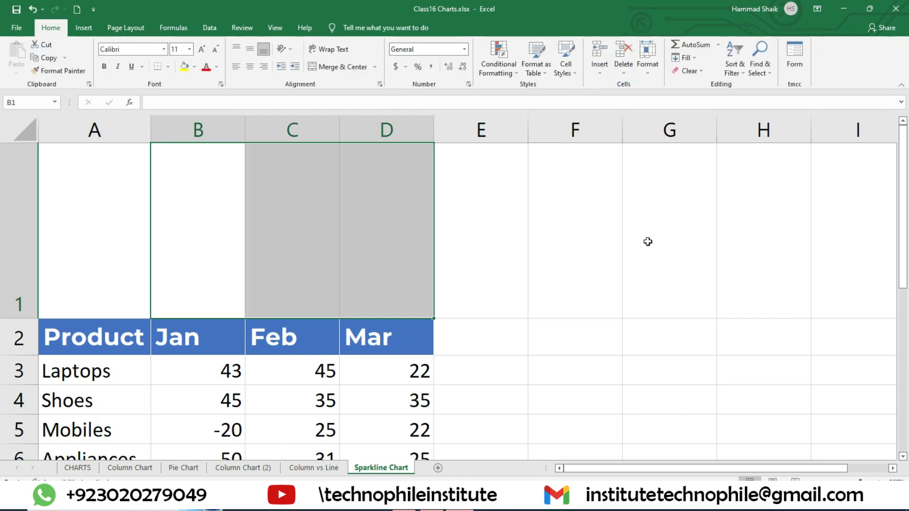